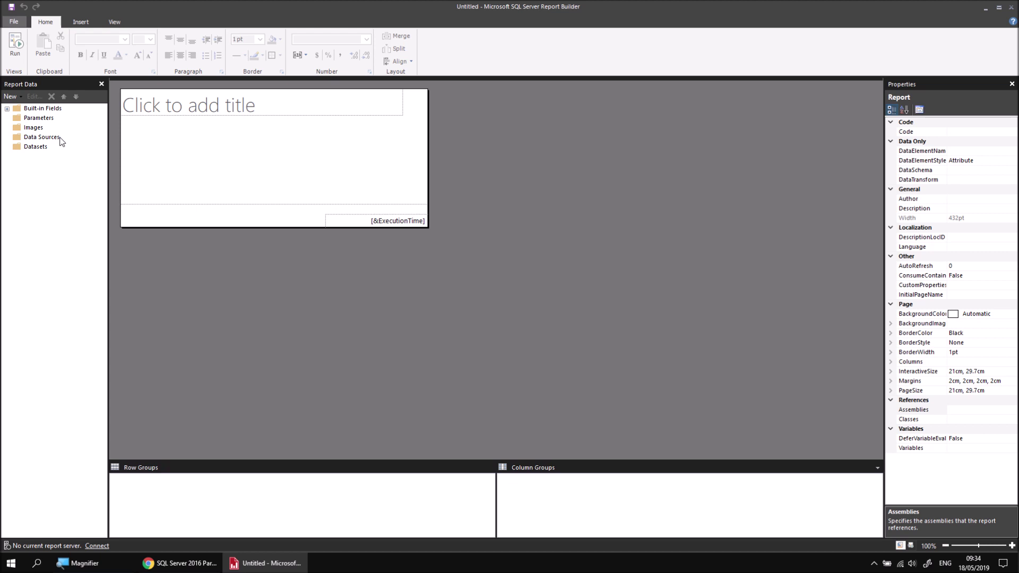
Step: Switch to Chrome, look over the Wise Owl Movies Database video page and its file download link, and return to Report Builder
left_click(170, 565)
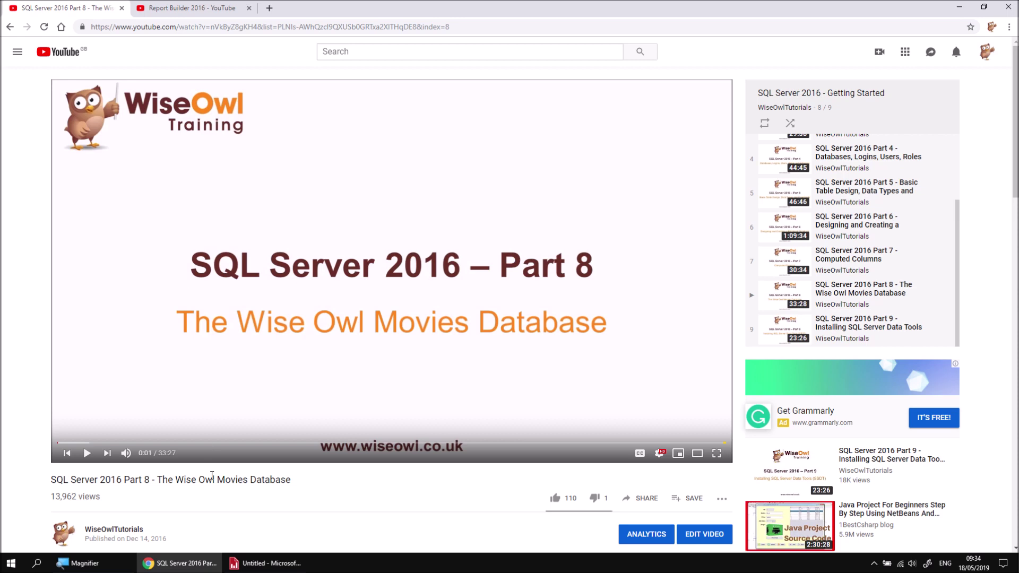
scroll(212, 477, "down", 2)
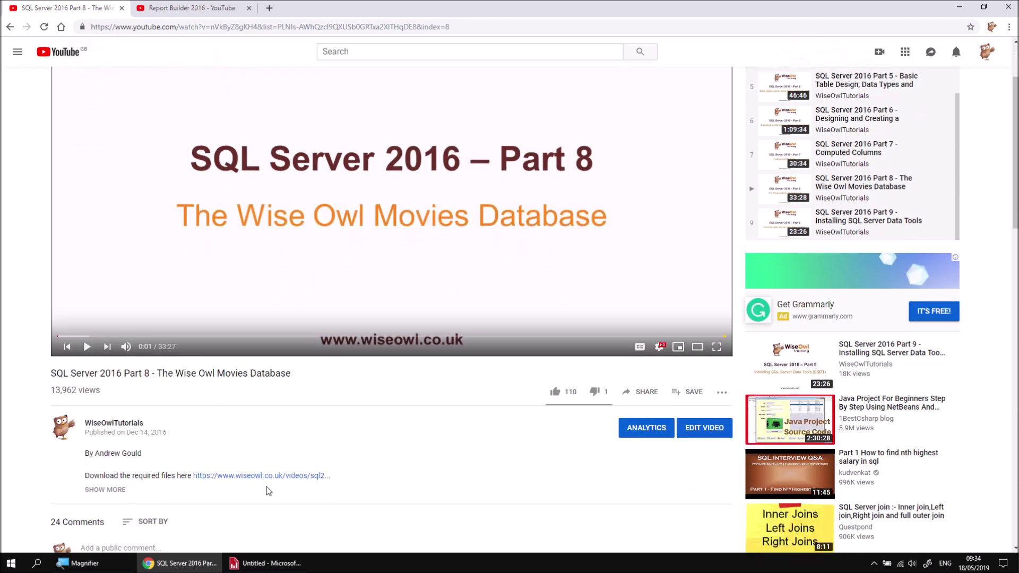
scroll(267, 486, "up", 2)
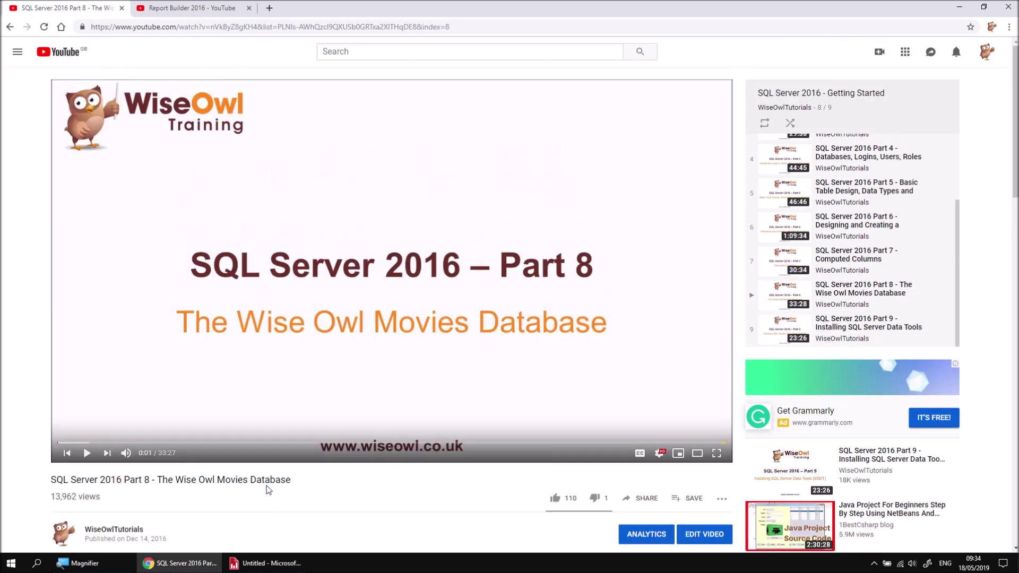
left_click(253, 564)
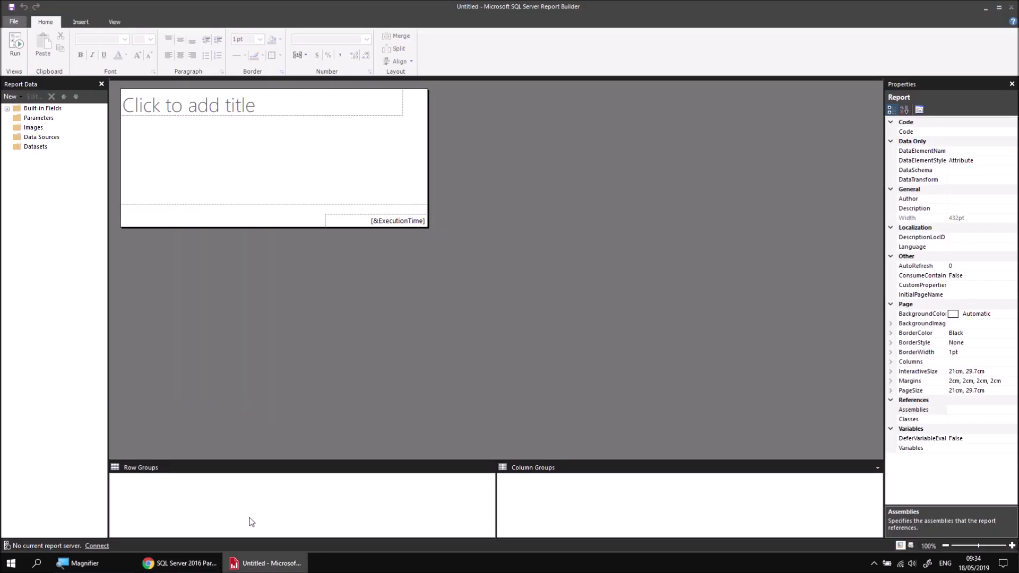
Step: Add a data source named Movies that uses a connection embedded in the report
right_click(55, 138)
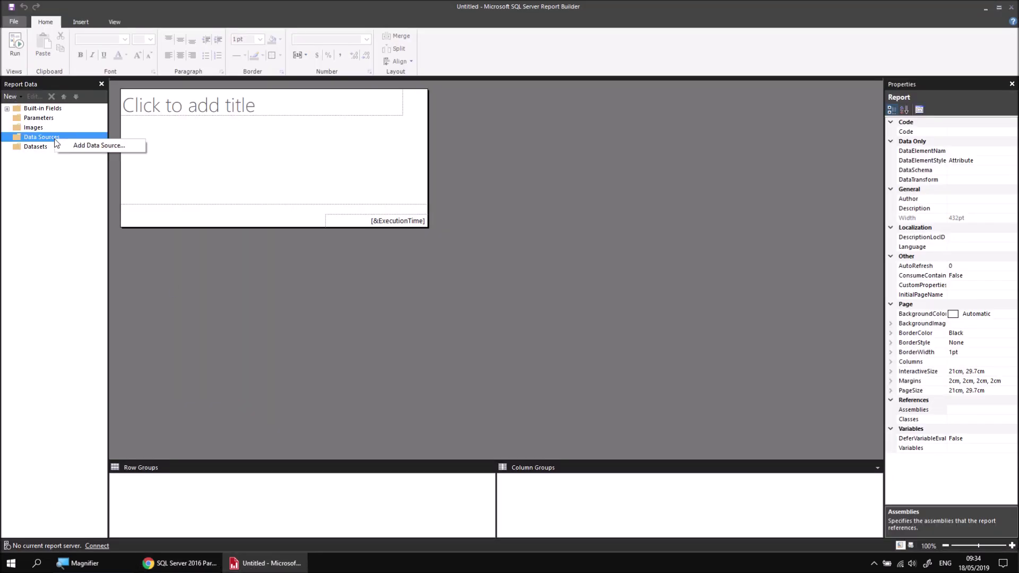
left_click(84, 146)
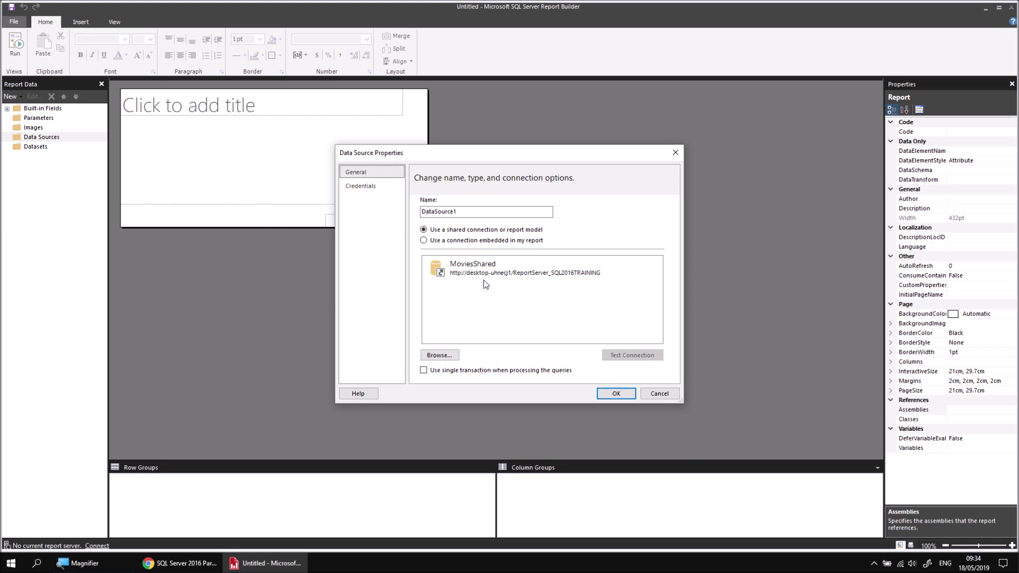
left_click_drag(460, 213, 404, 212)
type("Movies")
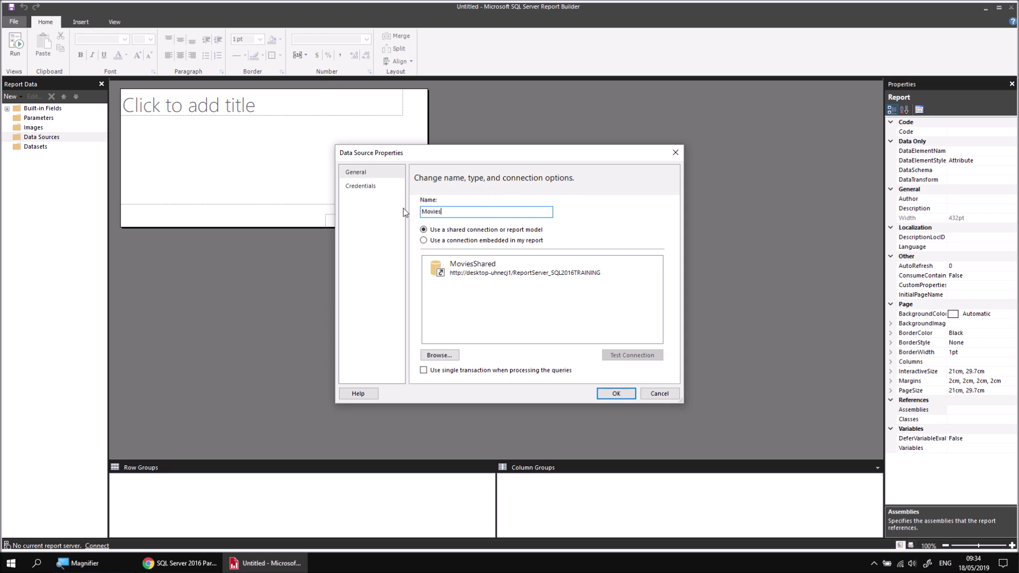
left_click(461, 242)
Step: Build the data source's connection to the Movies database on server .\sql2016training and save the data source
left_click(658, 301)
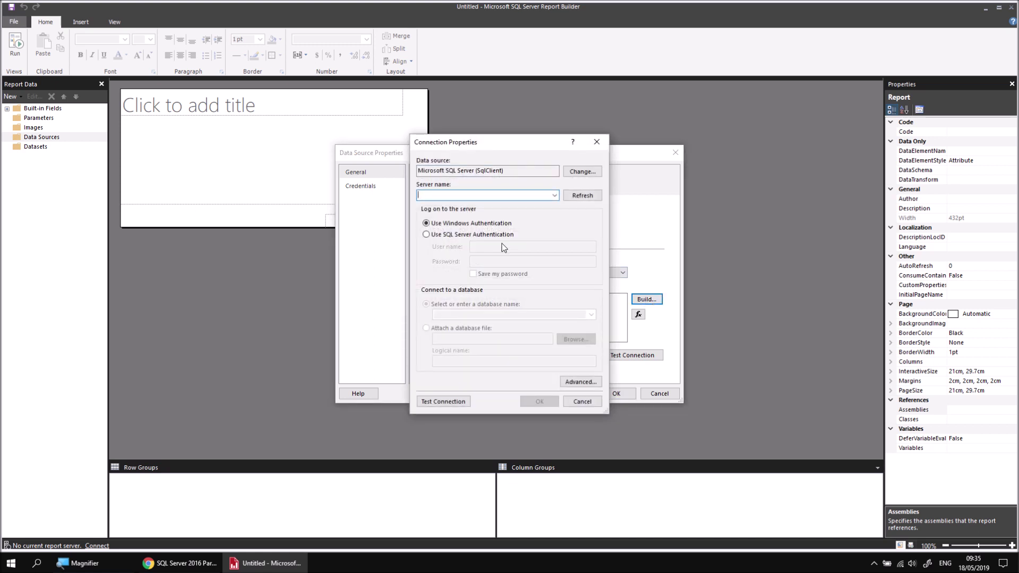
type(".\\sql2016training")
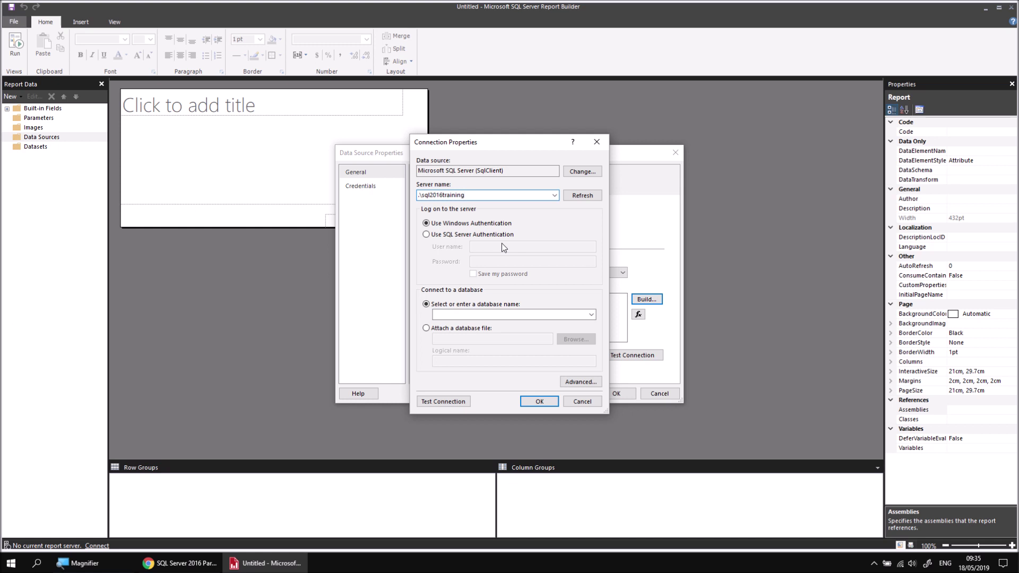
left_click(591, 314)
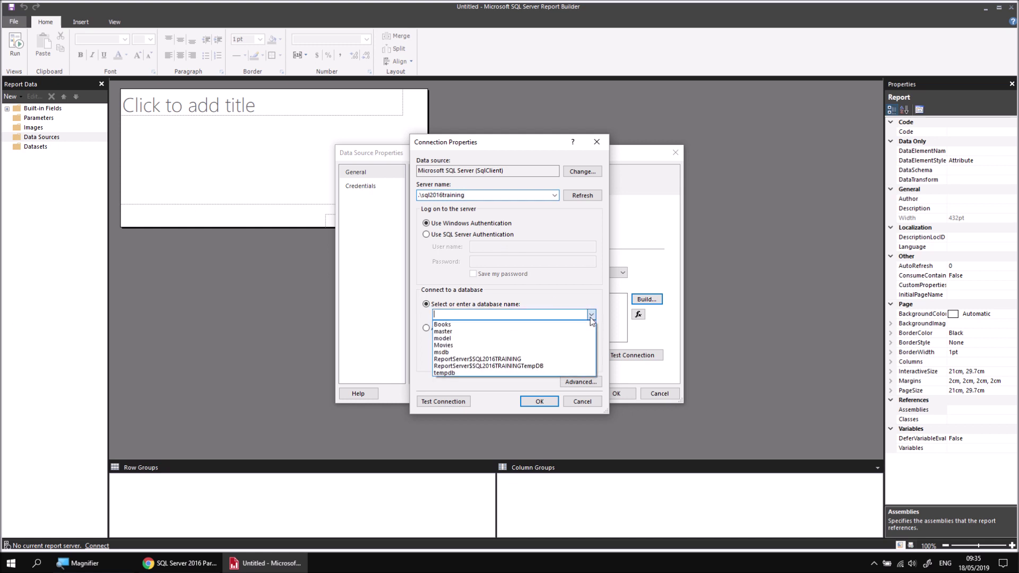
left_click(485, 345)
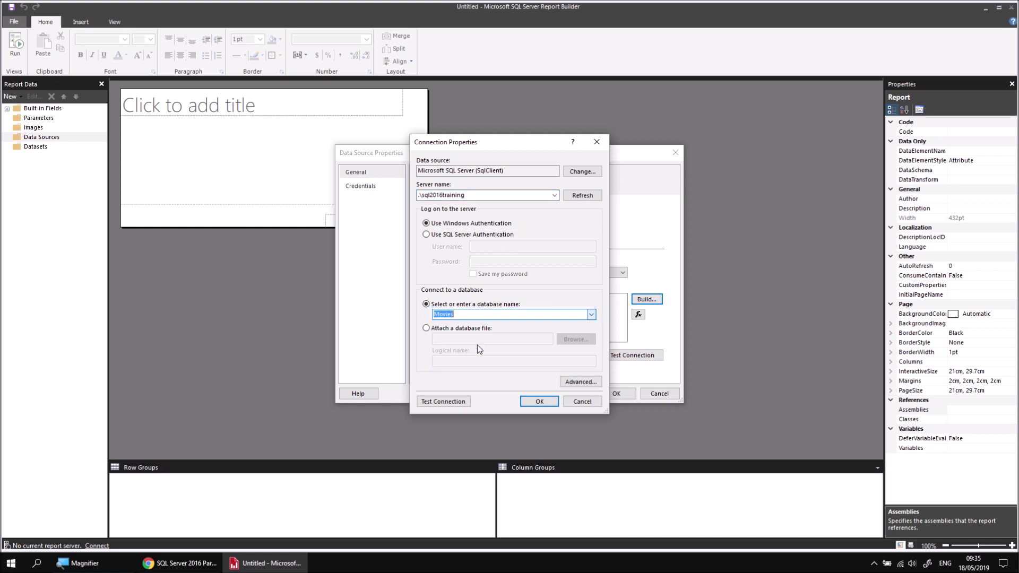
left_click(535, 403)
left_click(616, 393)
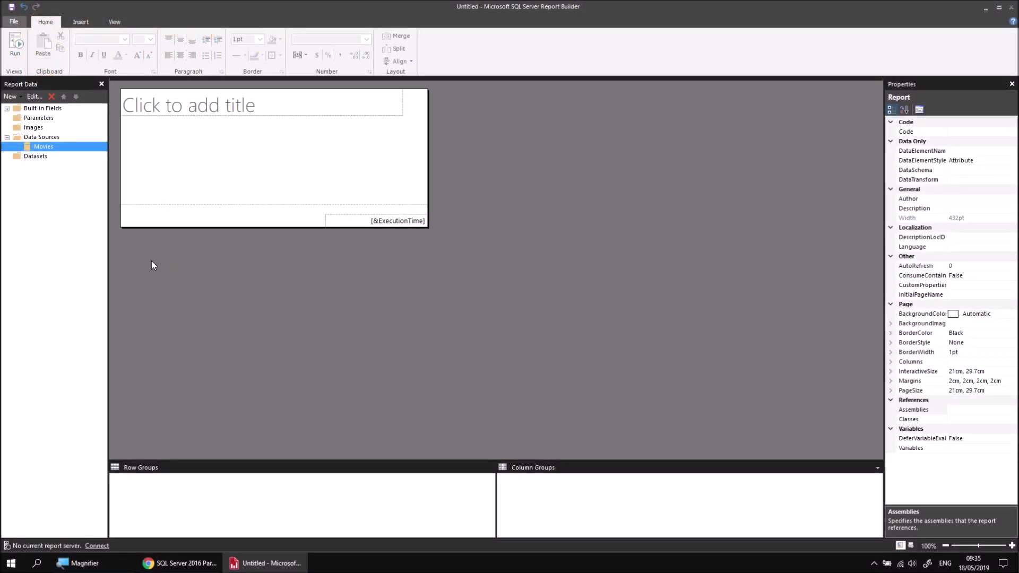
Step: Add a dataset to the Movies data source and name it FilmGenres
right_click(55, 147)
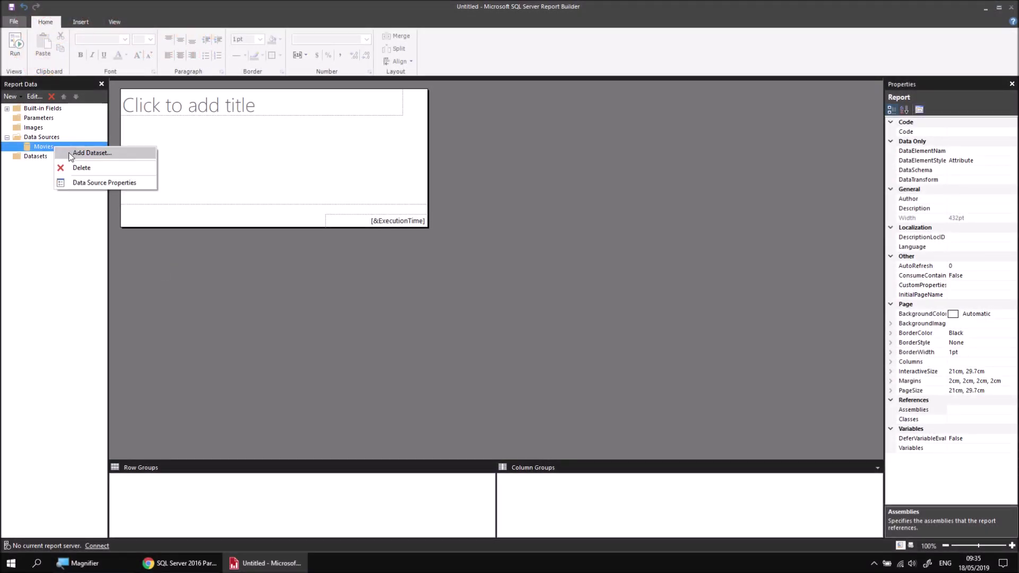
left_click(90, 153)
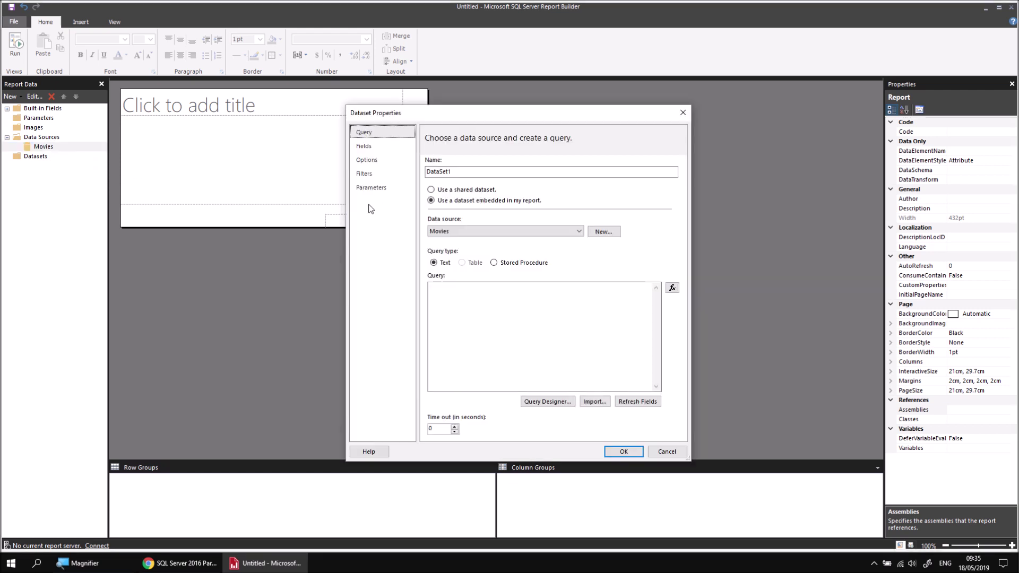
double_click(438, 171)
type("FilmGenres")
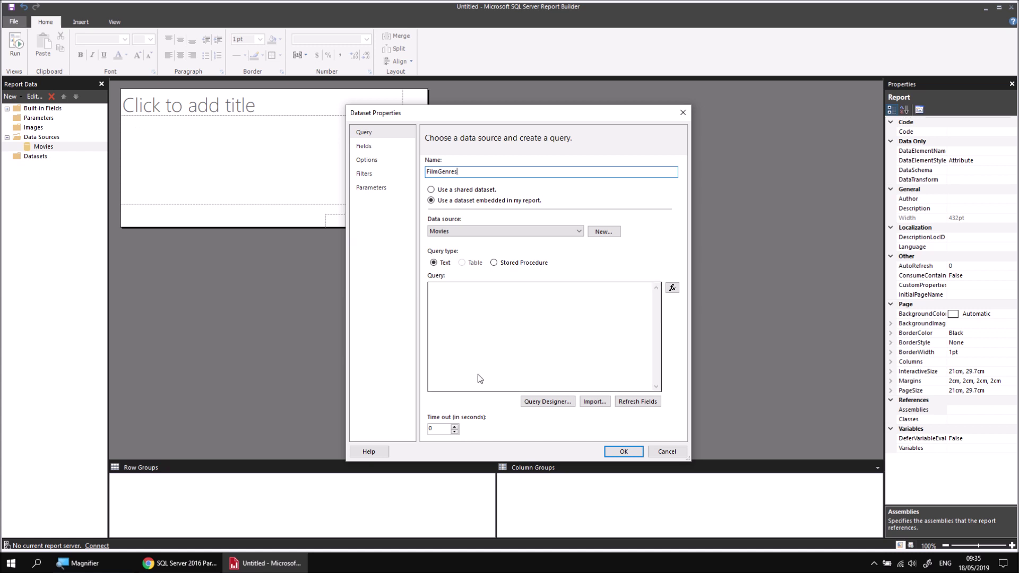
Step: Open the Query Designer for the dataset and select the GenreID and Genre fields of the Genre table
left_click(539, 404)
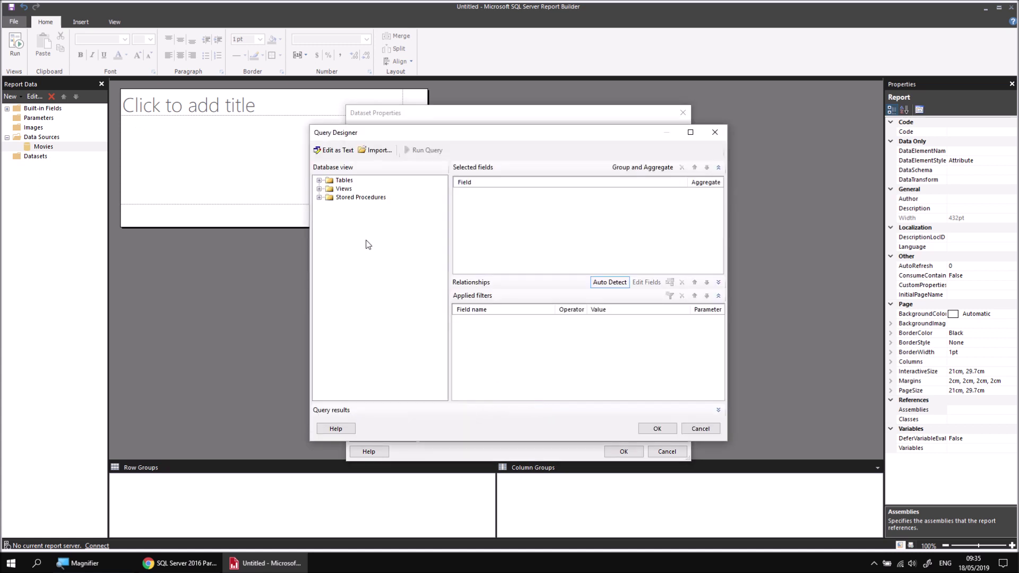
left_click(319, 181)
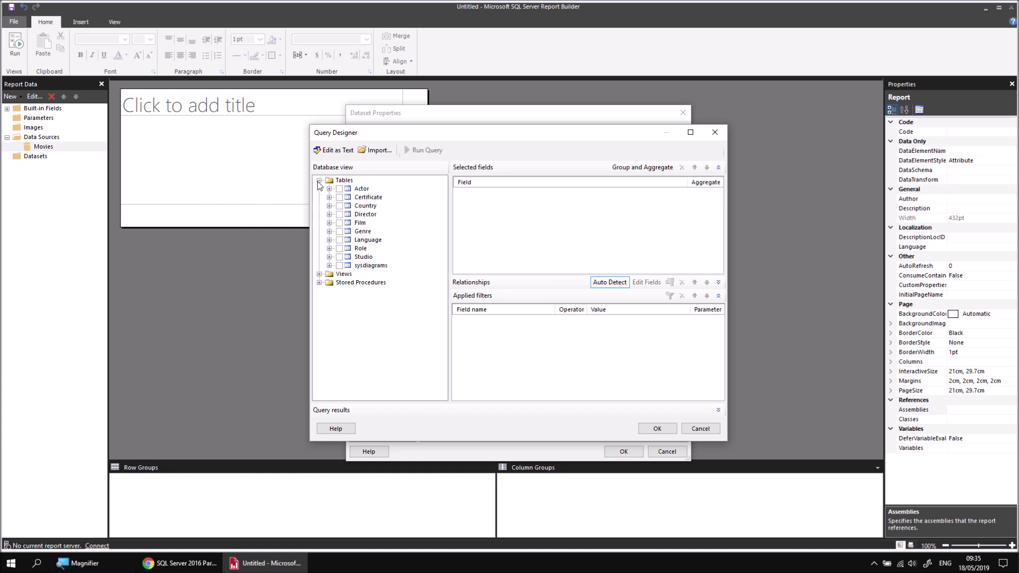
left_click(329, 232)
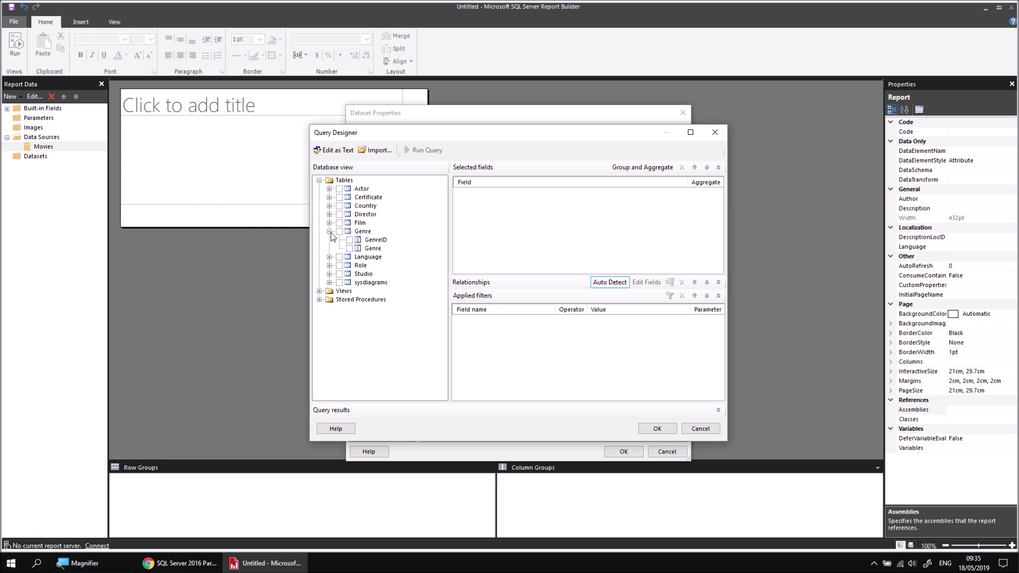
left_click(349, 240)
left_click(349, 249)
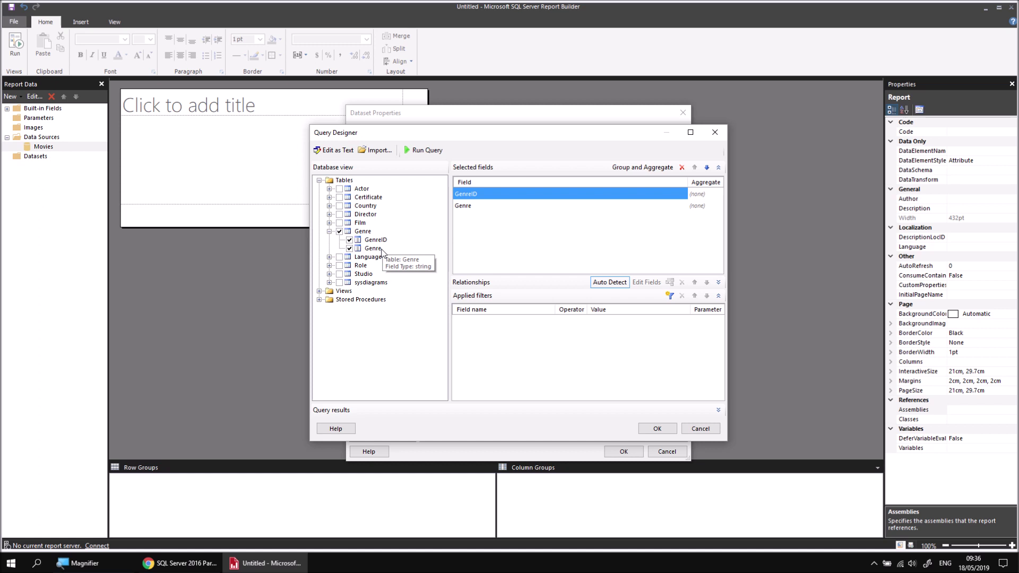
Step: Include Title, RunTimeMinutes and OscarWins from the Film table in the query and save the dataset
left_click(330, 223)
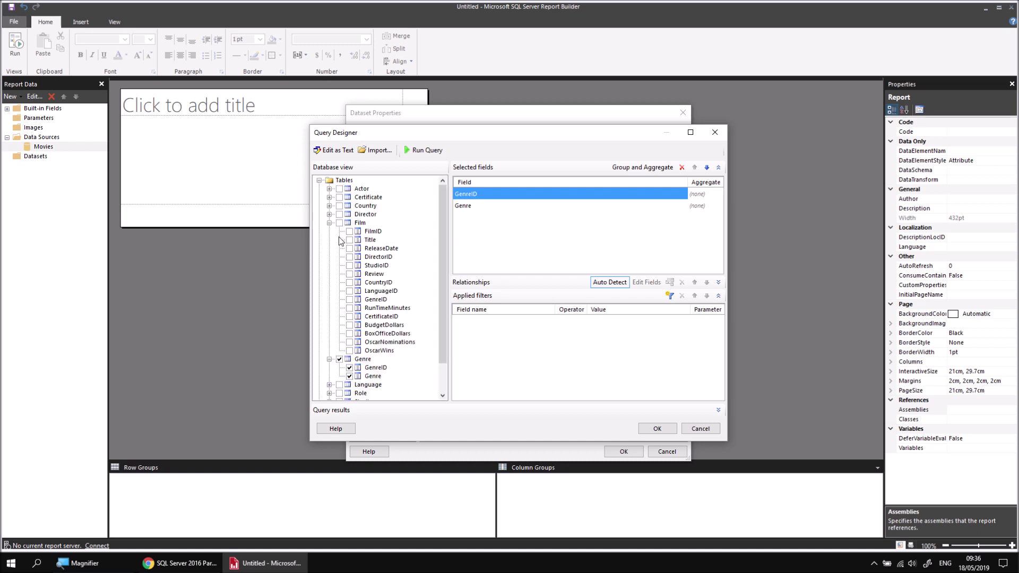
left_click(349, 241)
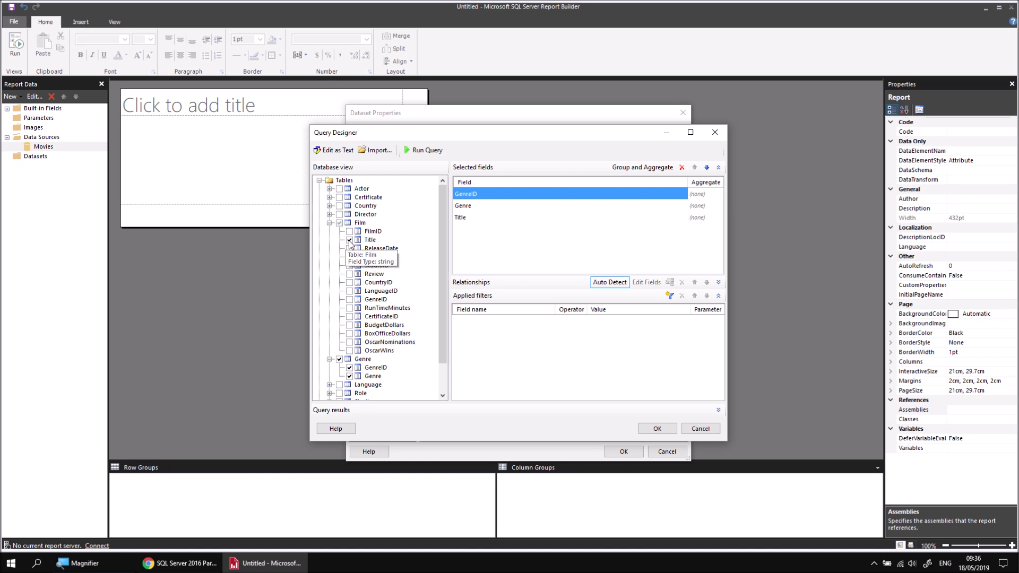
left_click(349, 308)
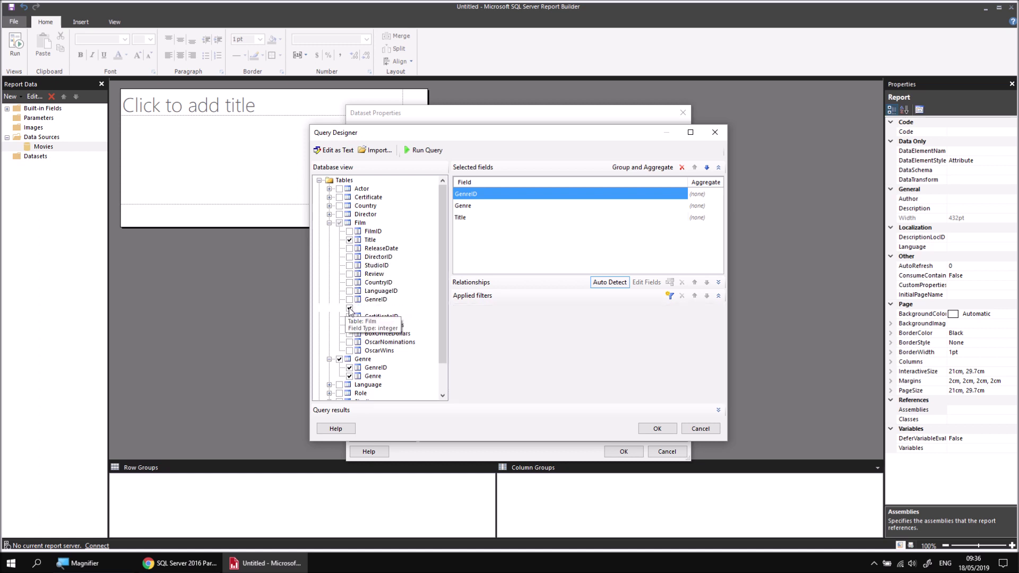
left_click(350, 350)
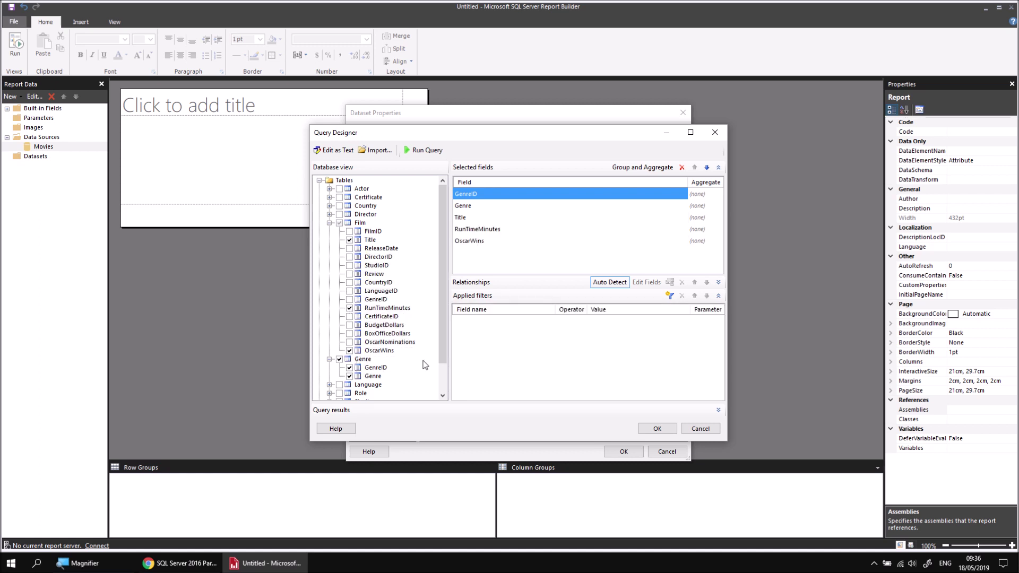
left_click(651, 428)
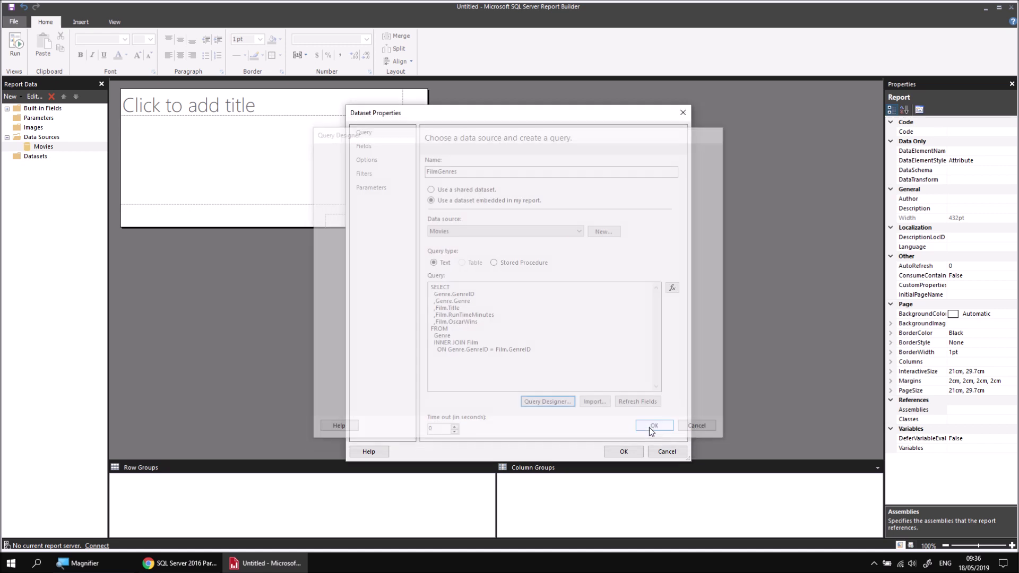
left_click(624, 453)
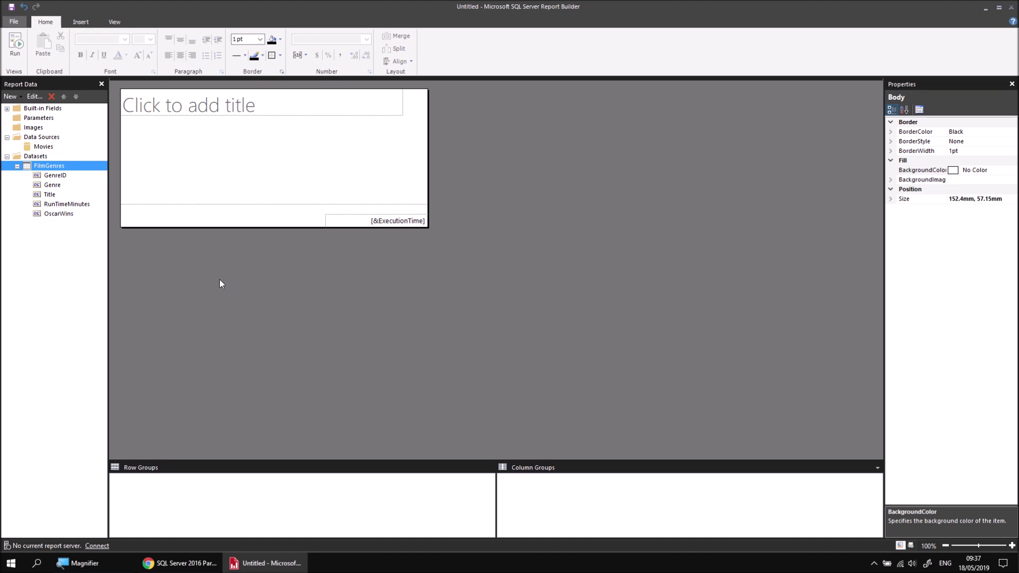
Step: Delete the report's title box and insert a table in the upper-left corner of the report body
left_click(174, 107)
left_click(177, 126)
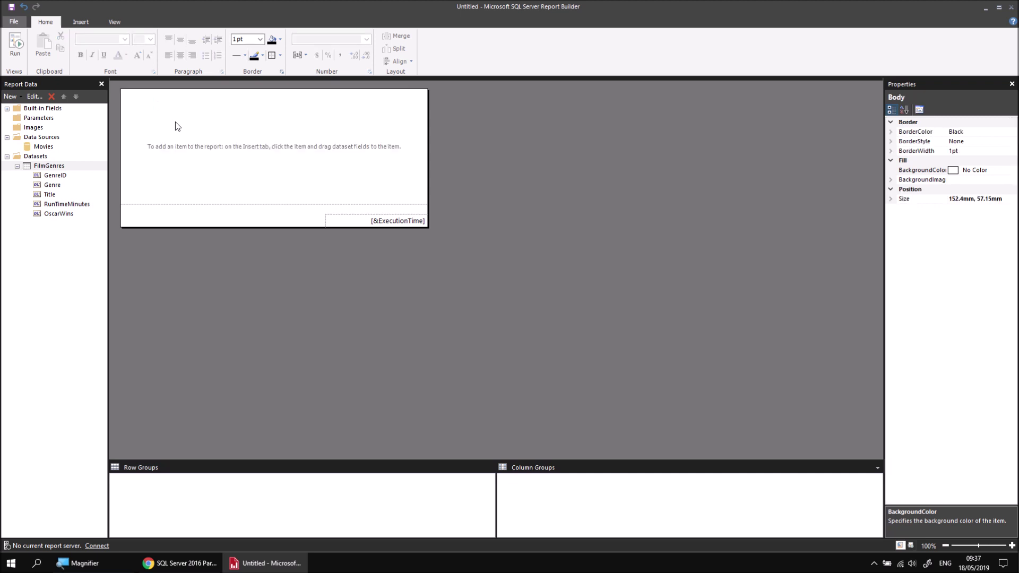
right_click(126, 95)
mouse_move(175, 136)
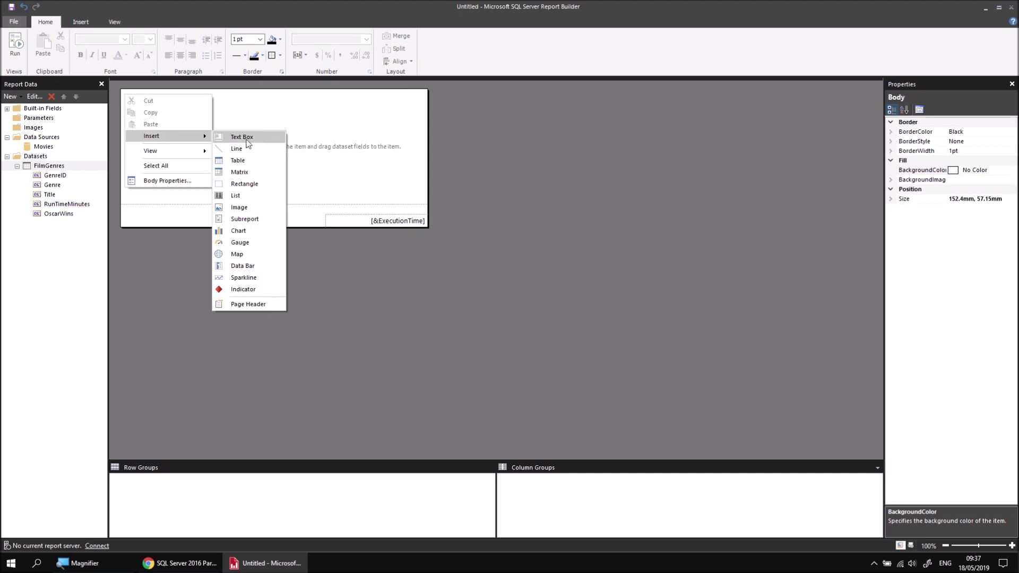
left_click(255, 162)
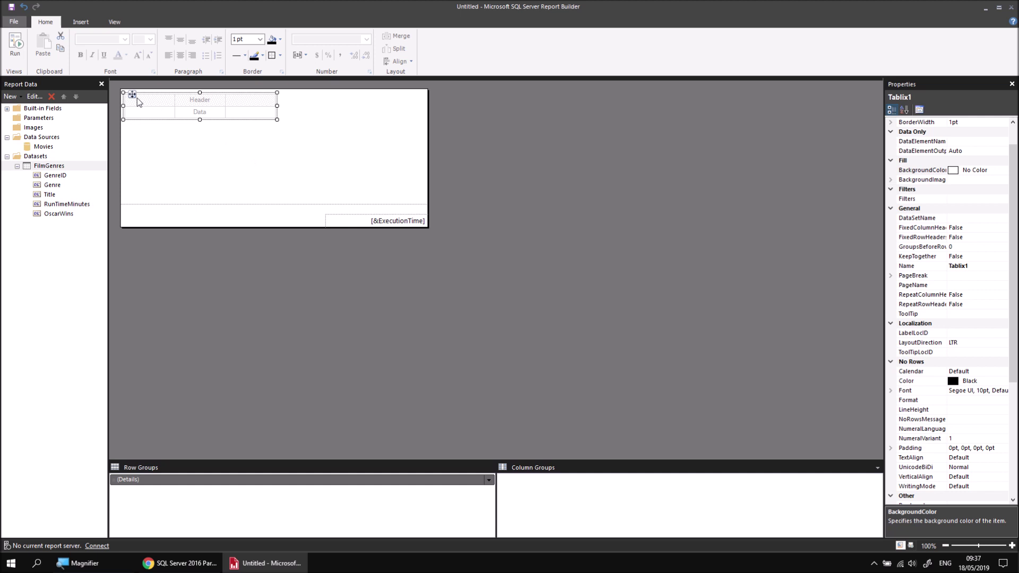
left_click_drag(132, 94, 129, 90)
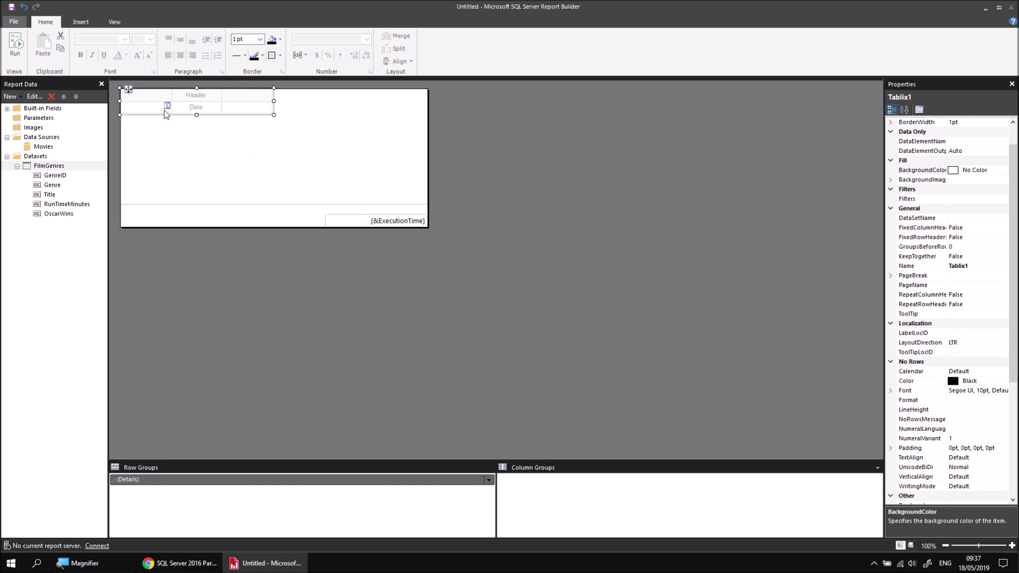
Step: Fill the table's three data cells with the Title, RunTimeMinutes and OscarWins fields
left_click(167, 107)
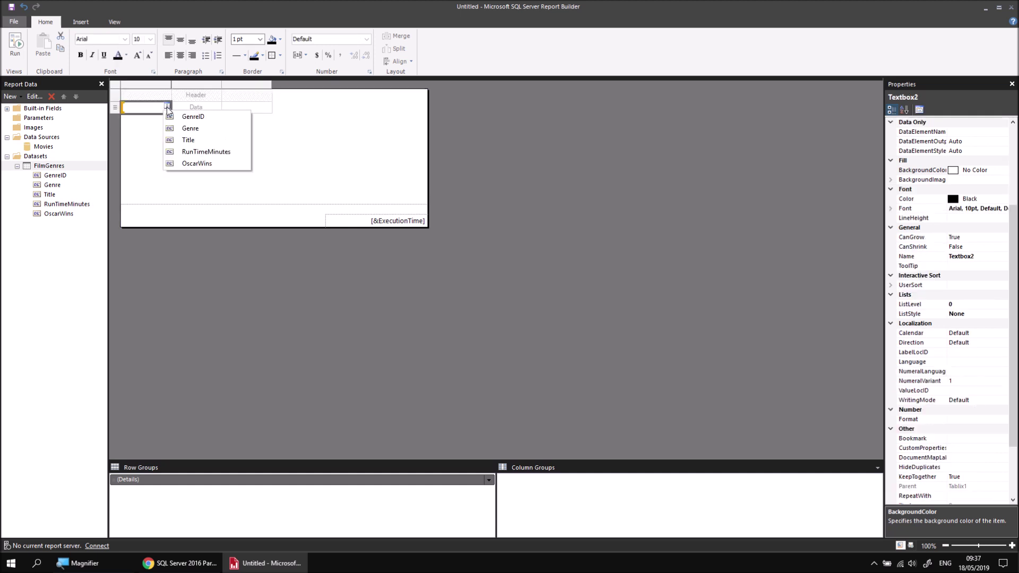
left_click(203, 139)
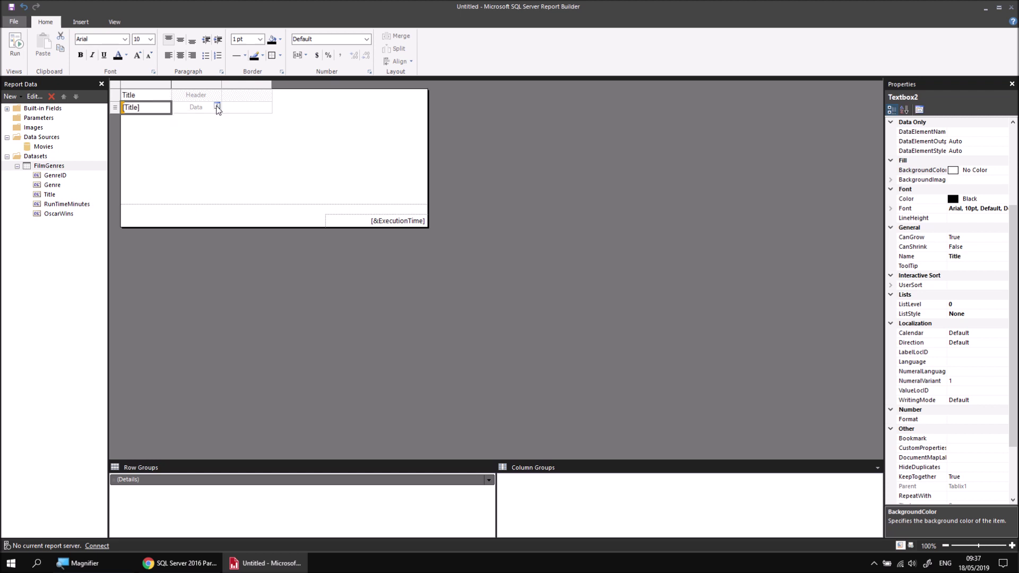
left_click(217, 106)
left_click(253, 151)
left_click(267, 106)
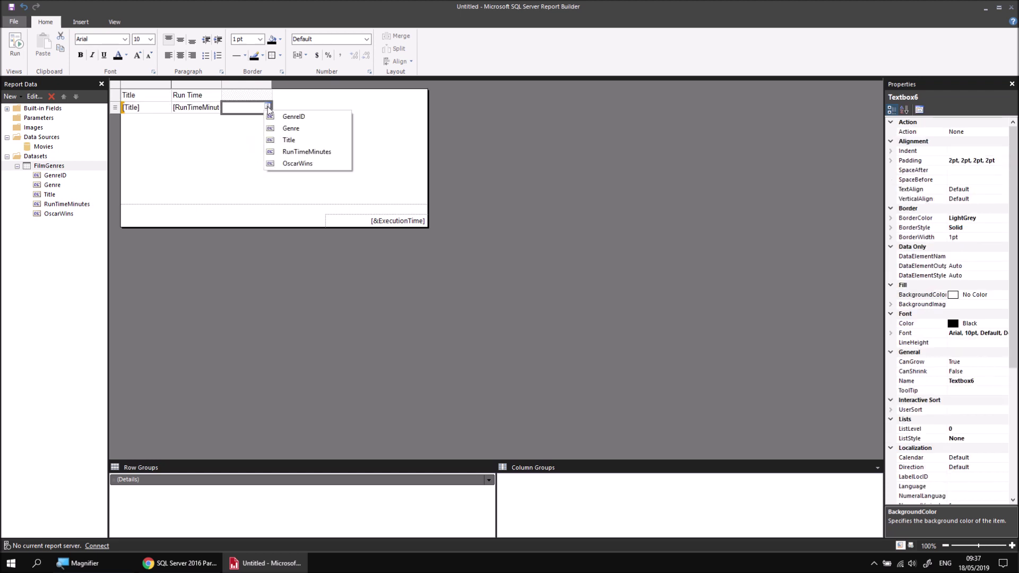
left_click(305, 165)
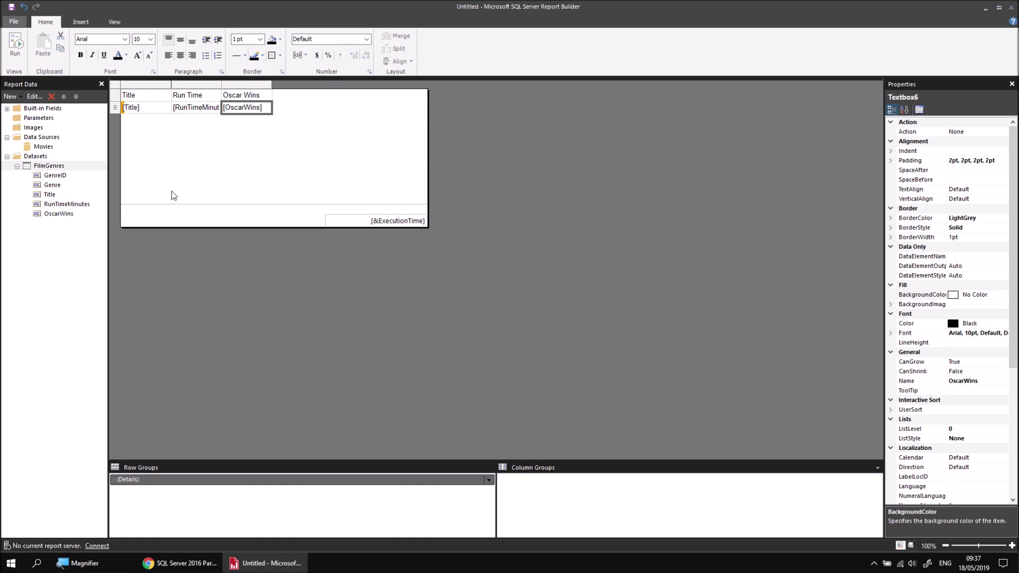
Step: Add a parent row group above the details that groups by GenreID, with a group header and a group footer
right_click(169, 483)
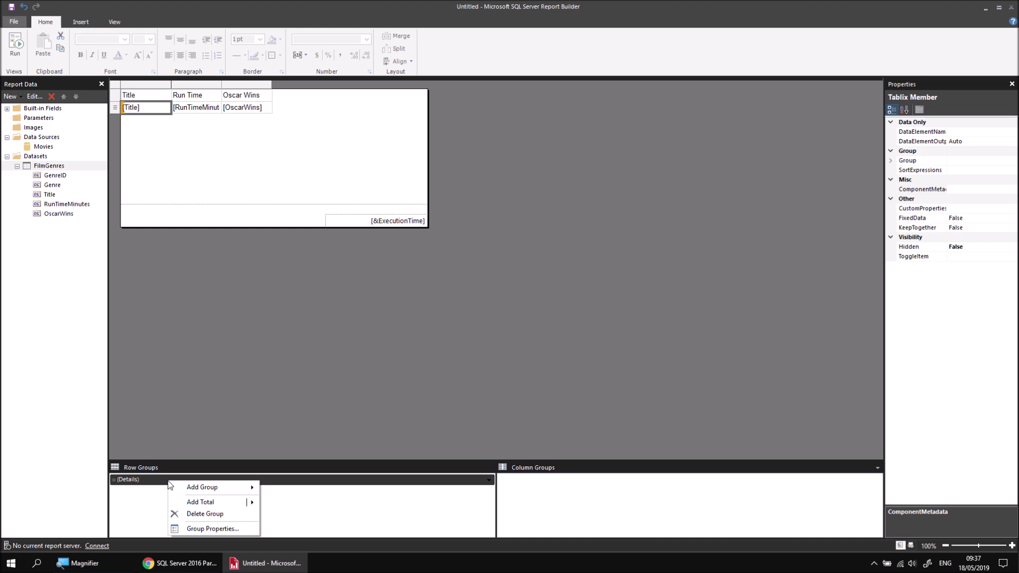
mouse_move(216, 485)
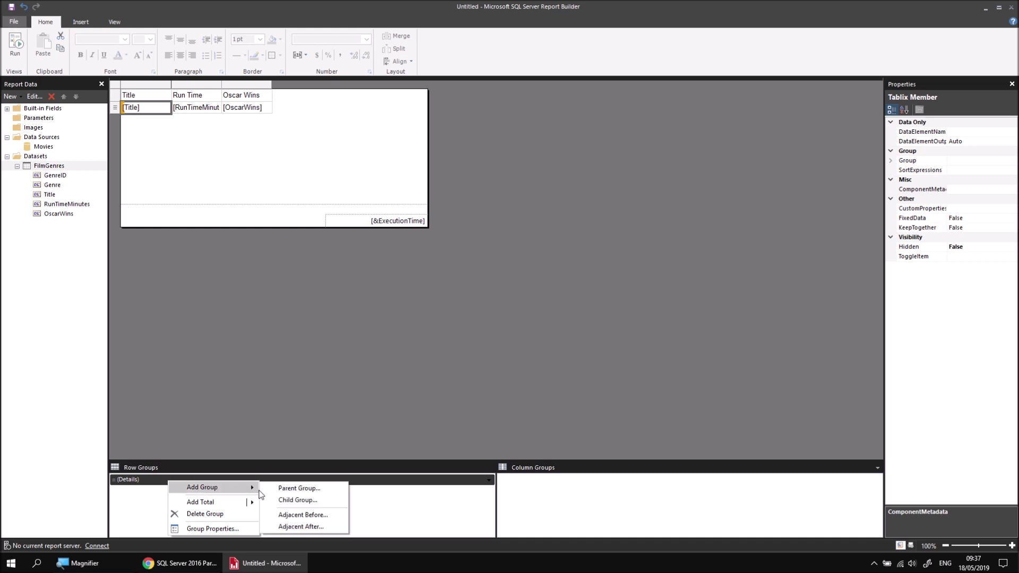
left_click(278, 488)
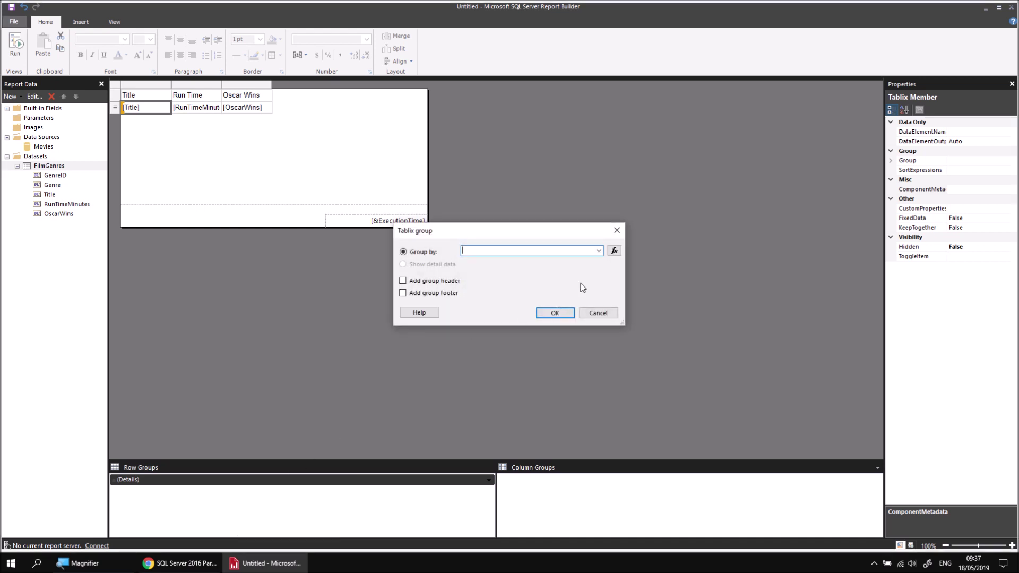
left_click(598, 250)
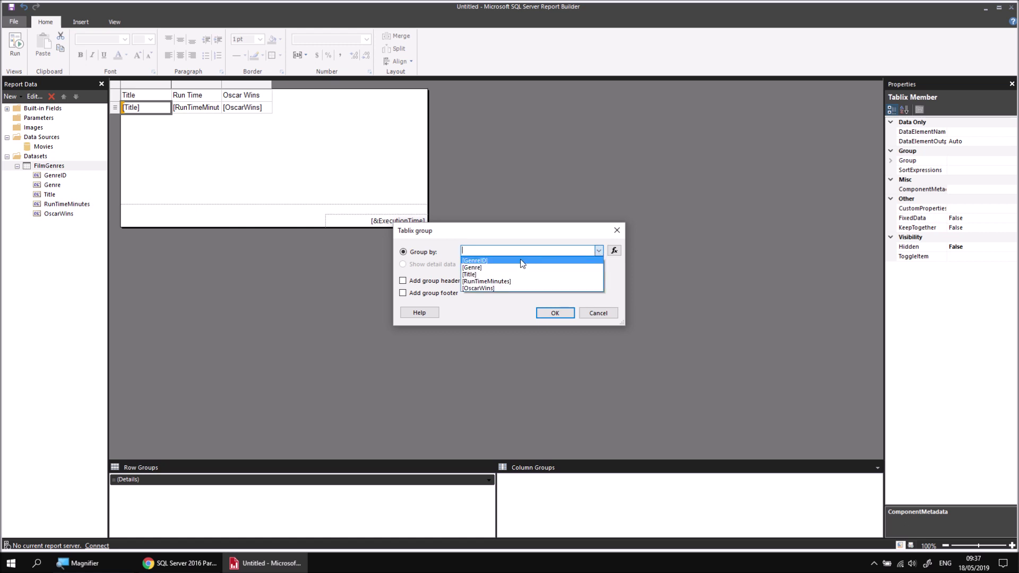
left_click(520, 263)
left_click(403, 282)
left_click(403, 293)
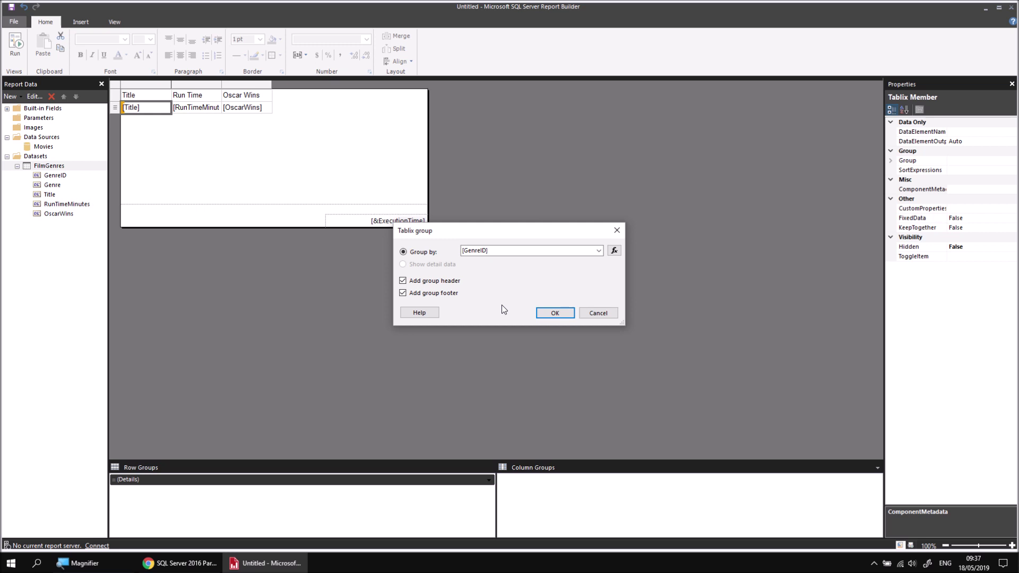
left_click(546, 314)
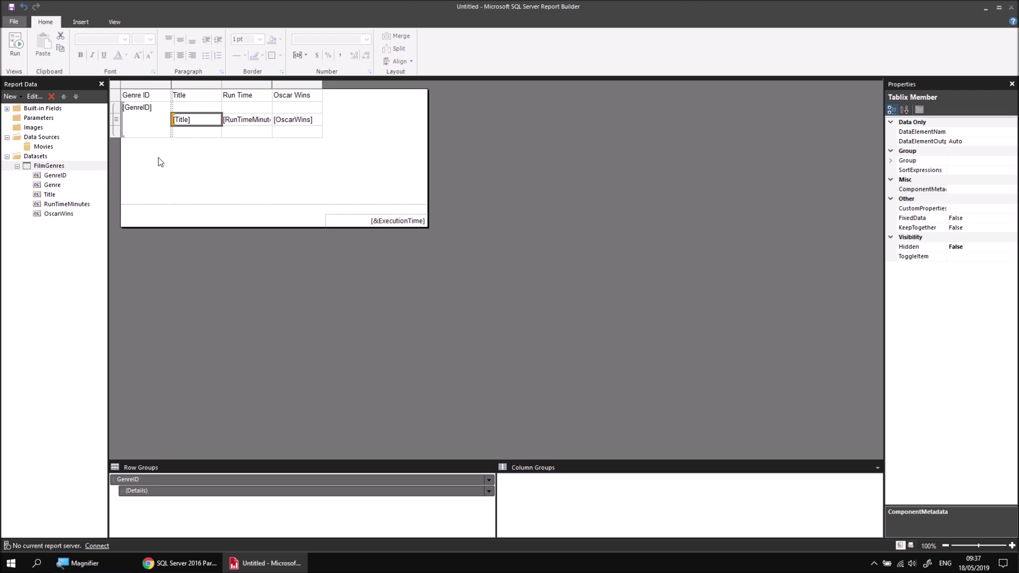
Step: Preview the grouped report, return to the design and delete the Genre ID column from the table
left_click(15, 45)
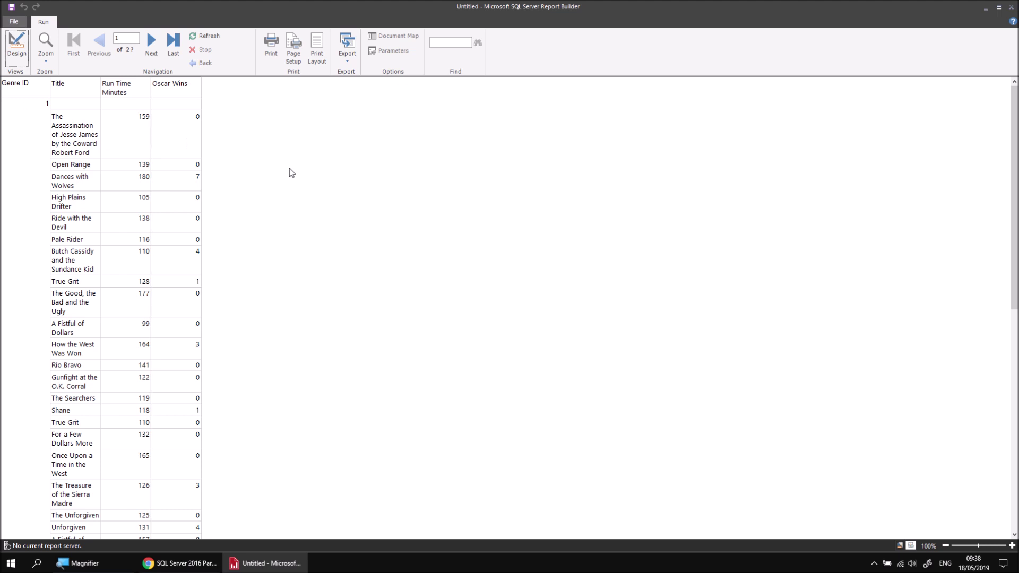
left_click(16, 52)
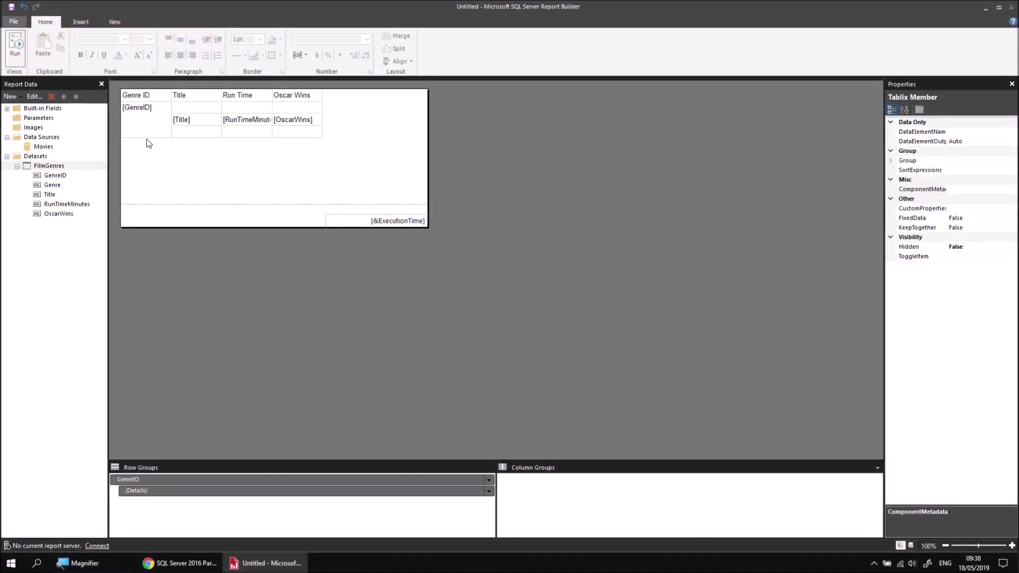
left_click(144, 128)
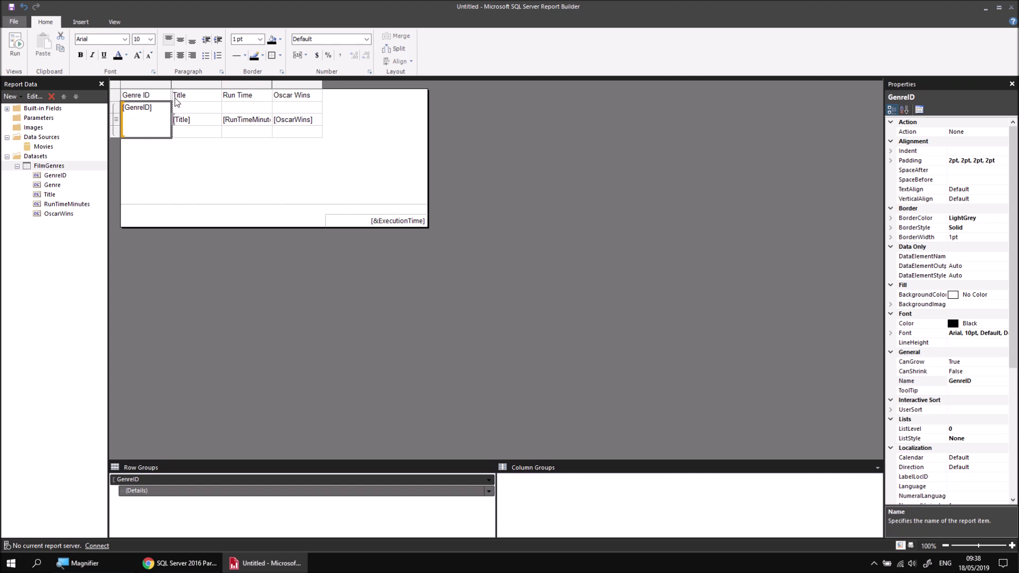
right_click(147, 88)
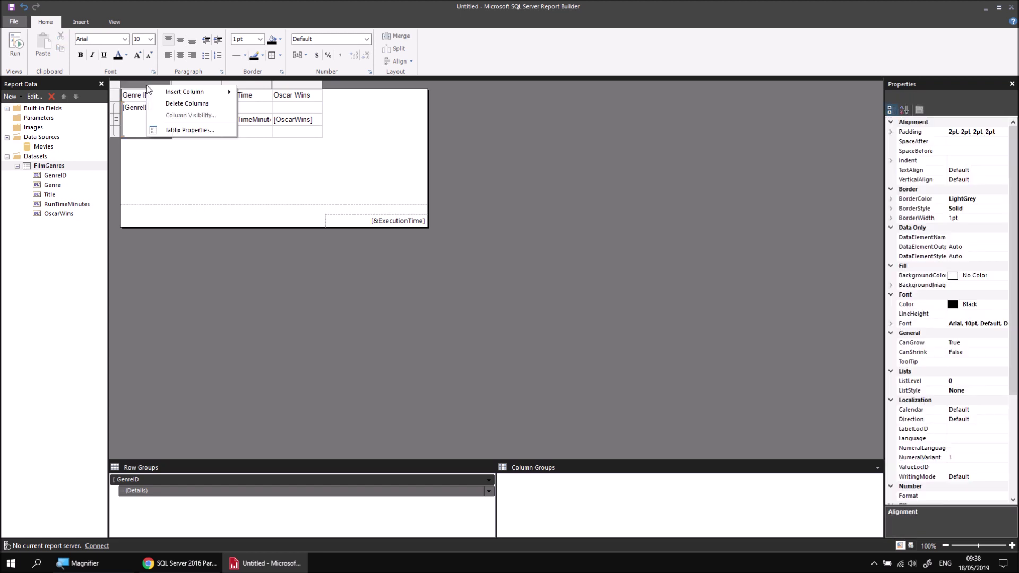
left_click(171, 104)
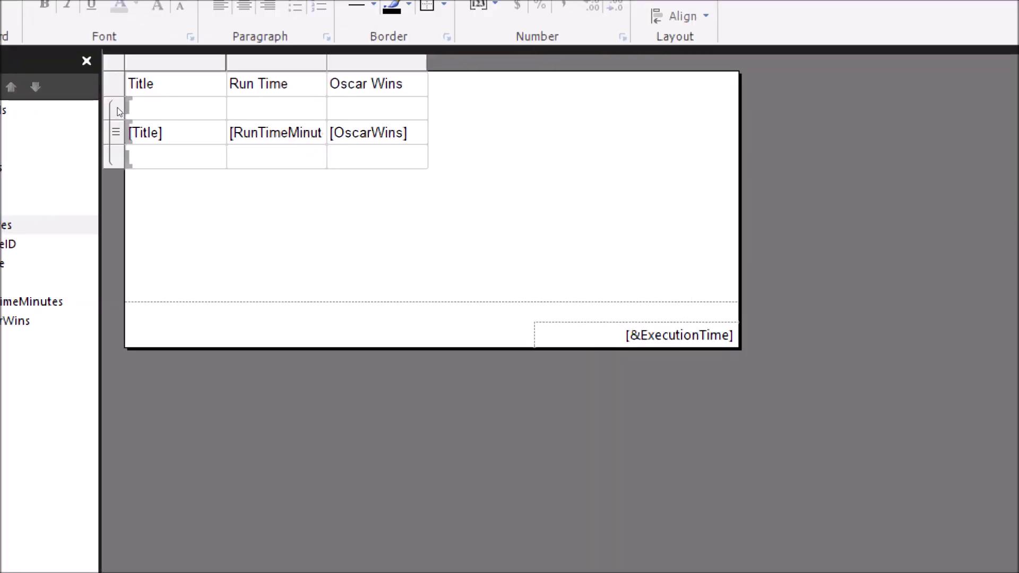
Step: Insert a second group header row inside the GenreID group, below the existing header row
right_click(119, 112)
mouse_move(199, 118)
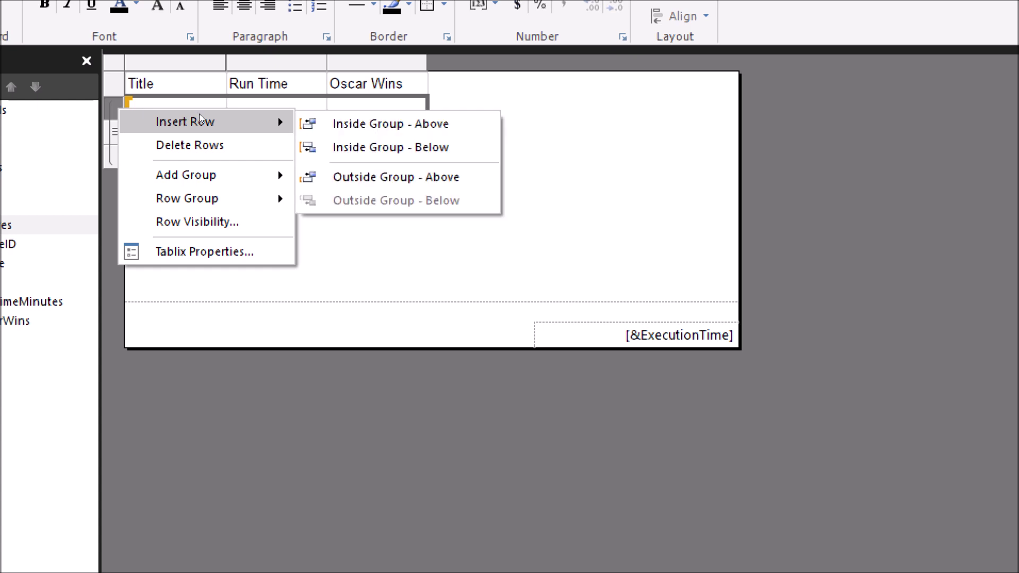
key("Return")
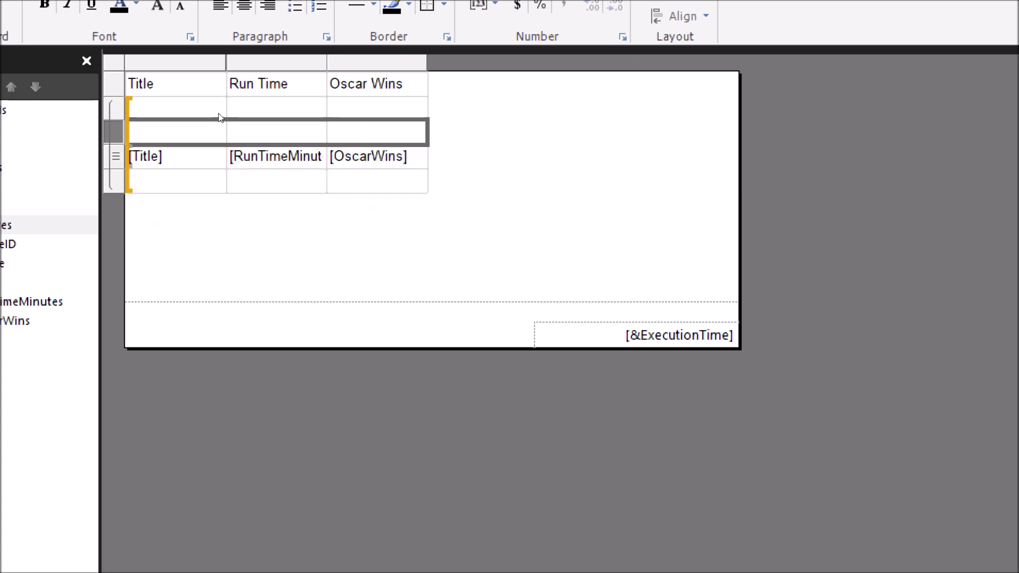
Step: Merge the three cells of the first group header row and show the Genre field in the merged cell
left_click(151, 108)
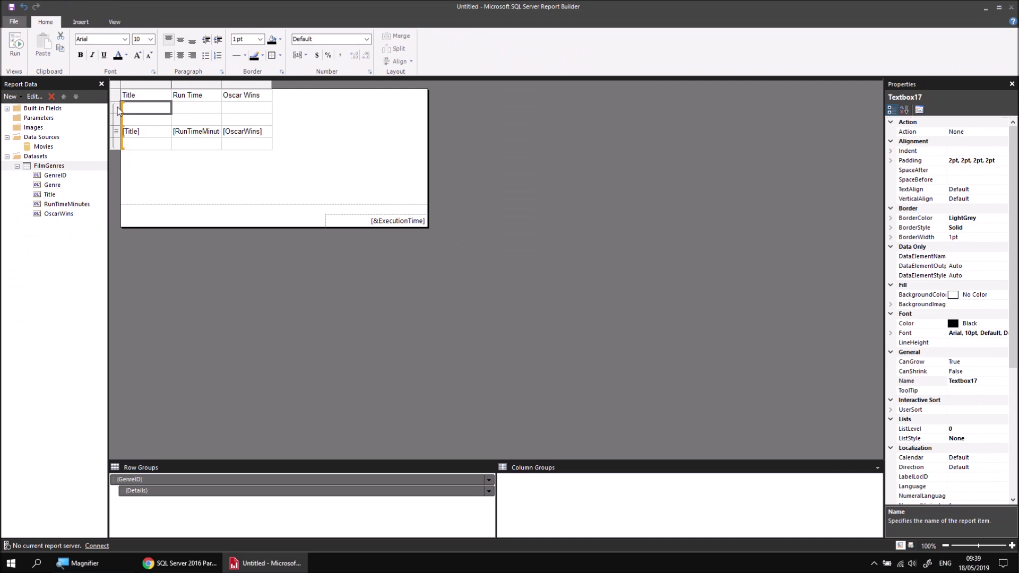
left_click_drag(234, 112, 159, 113)
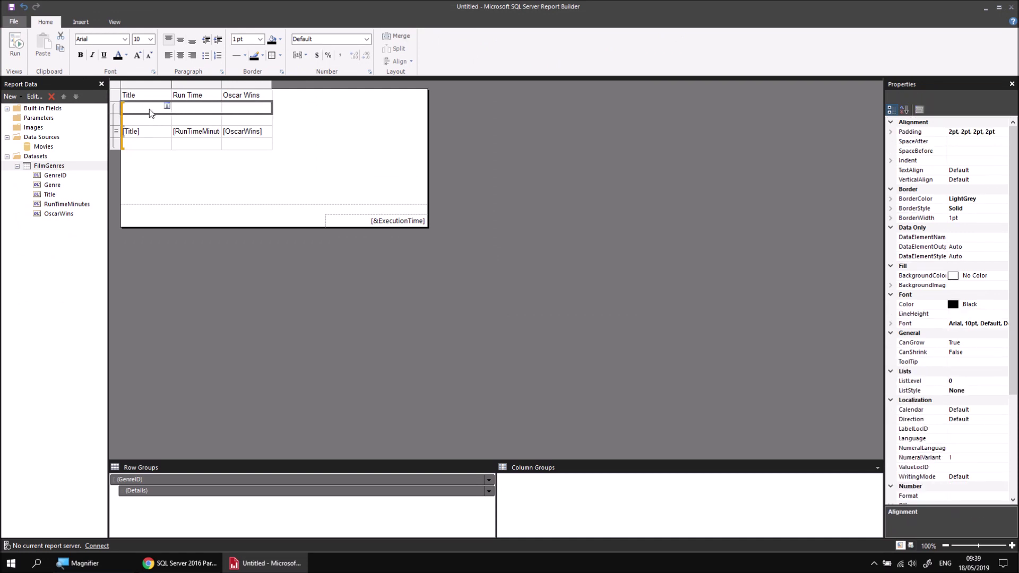
right_click(149, 113)
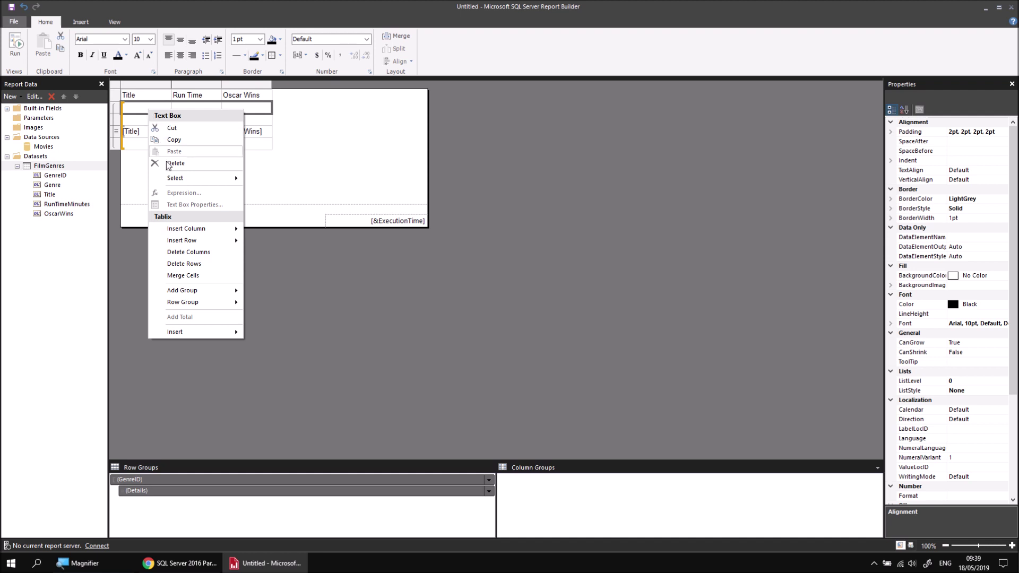
left_click(193, 276)
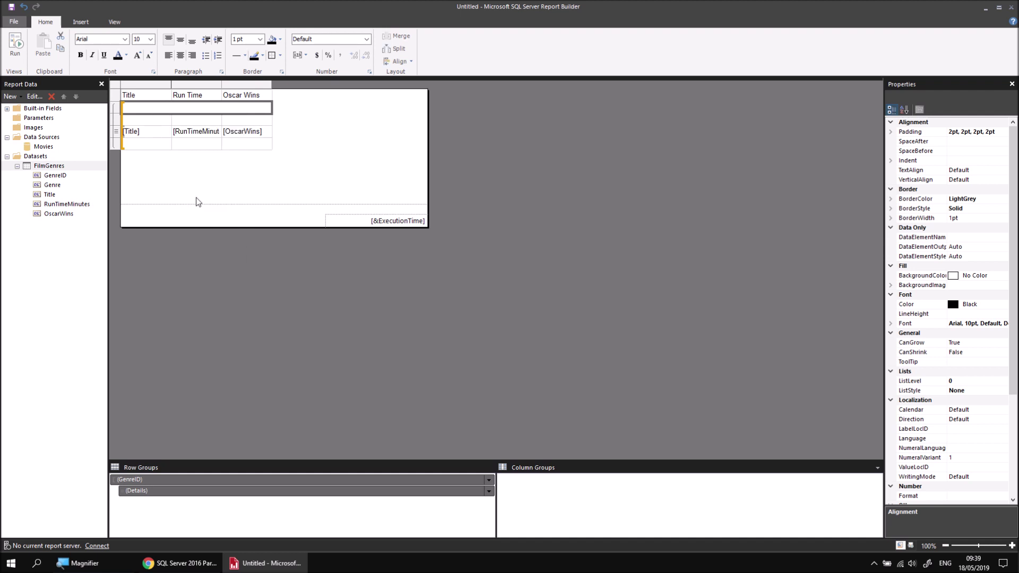
left_click(268, 107)
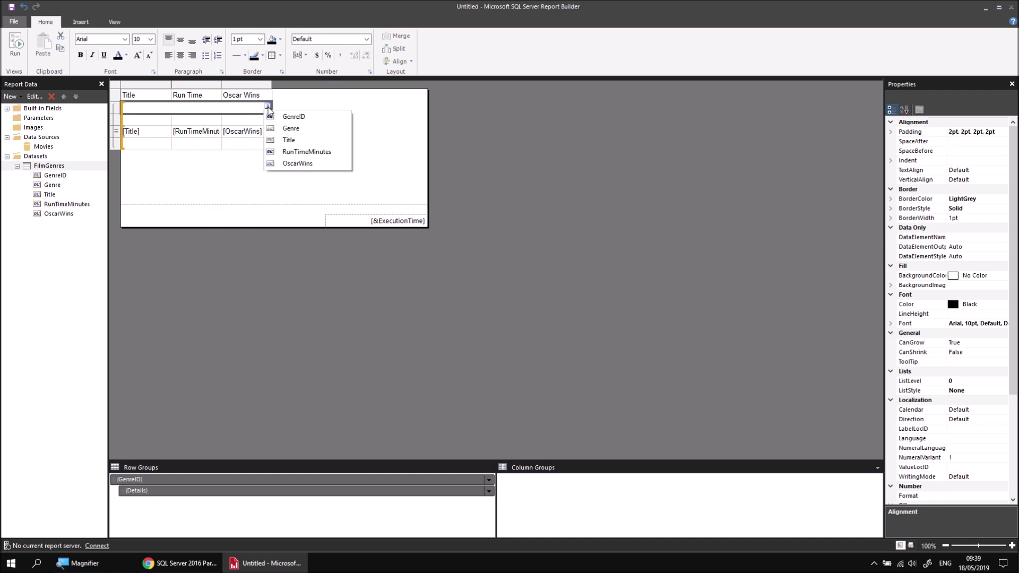
left_click(290, 129)
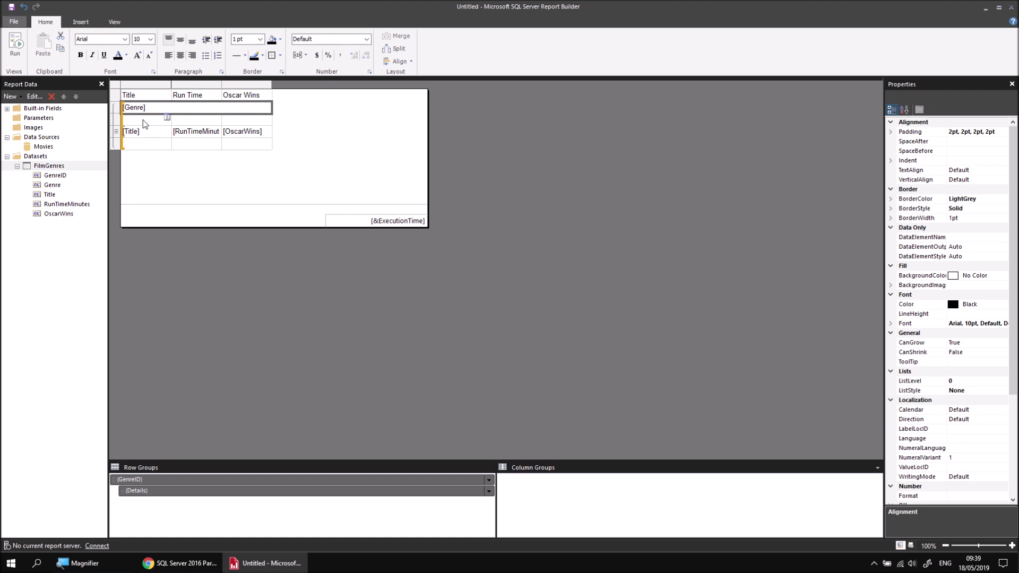
Step: Move the Title, Run Time Minutes and Oscar Wins headings from the table's top row into the second group header row
left_click(143, 98)
left_click_drag(141, 99, 242, 97)
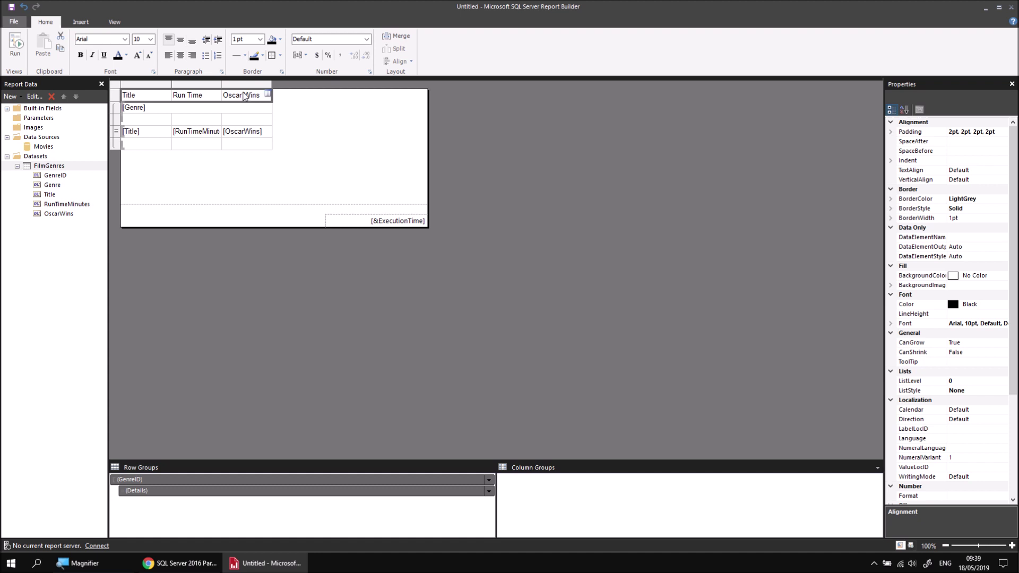
key("Delete")
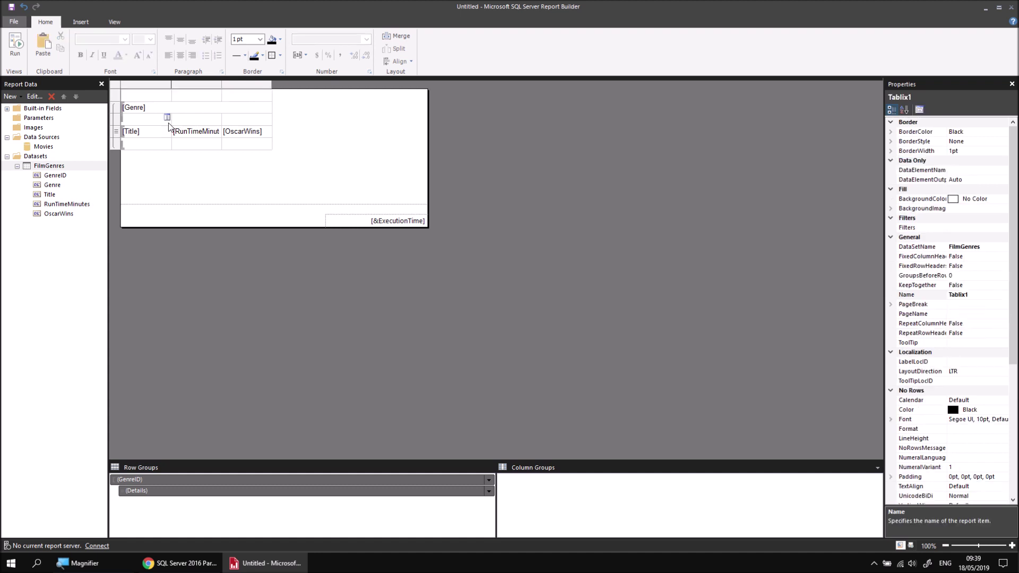
left_click(139, 124)
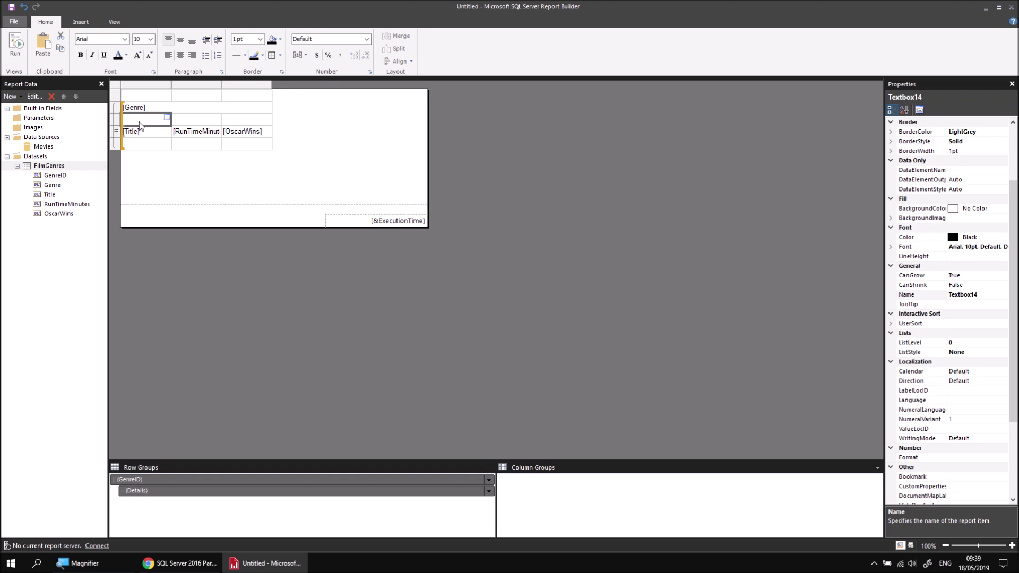
key("ctrl+z")
Step: Shorten the run time column heading in the group header row to Run Time
double_click(201, 125)
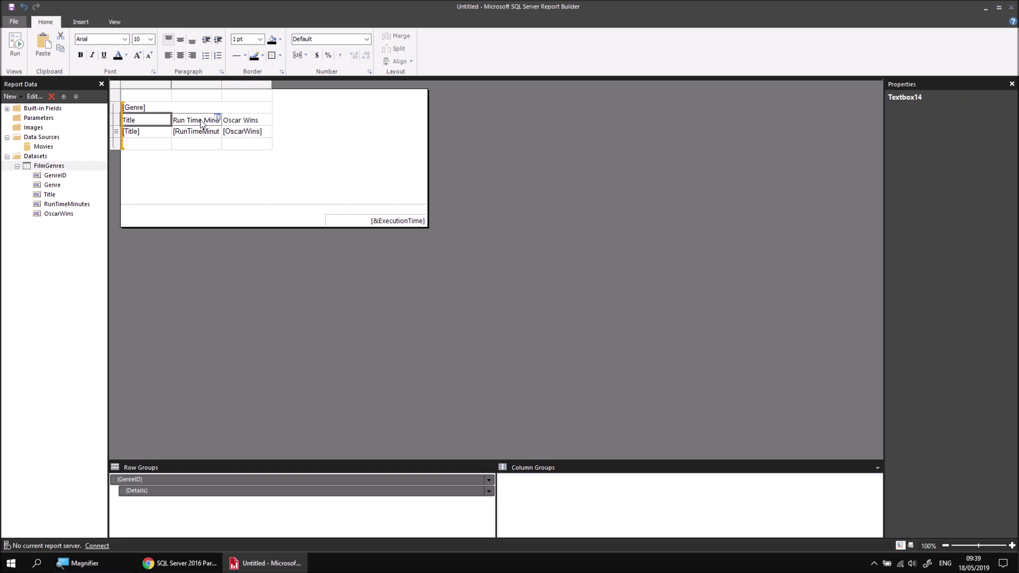
key("Delete")
key("Delete")
key("Delete")
key("Delete")
key("Delete")
key("Delete")
key("Delete")
key("Delete")
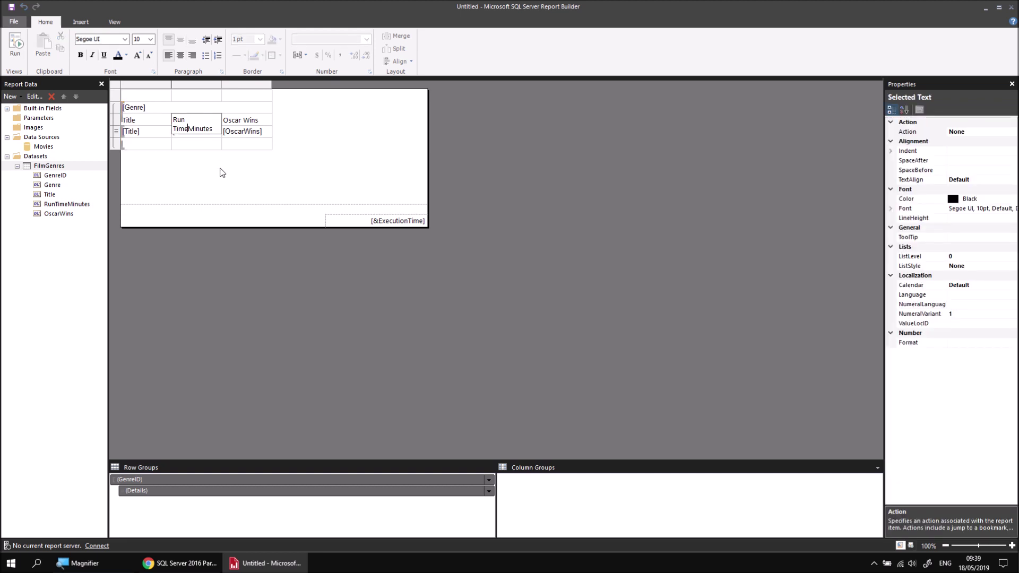
left_click(146, 123)
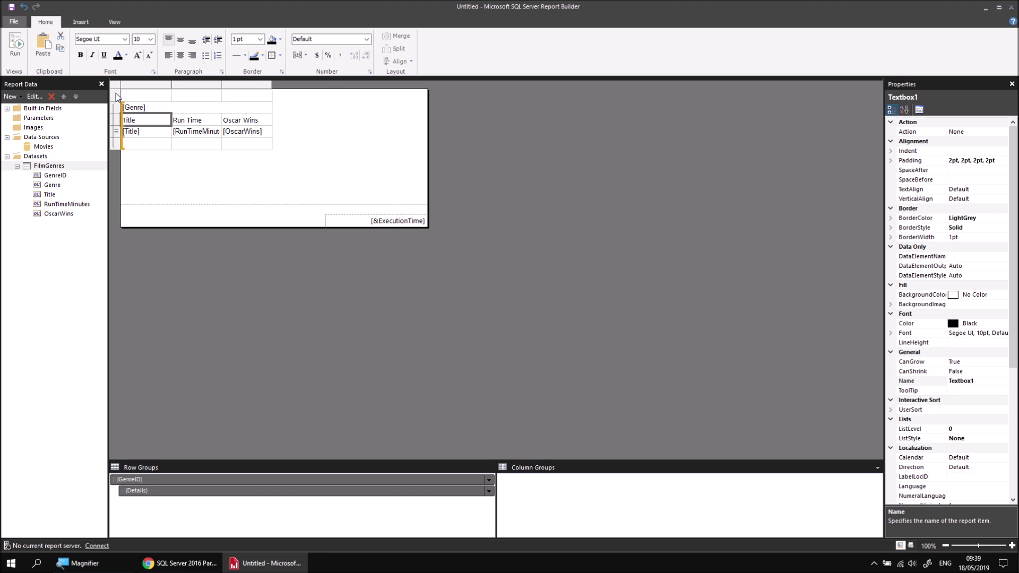
Step: Merge the cells of the table's empty top row and enter the title Films by Genre
left_click(145, 96)
right_click(242, 97)
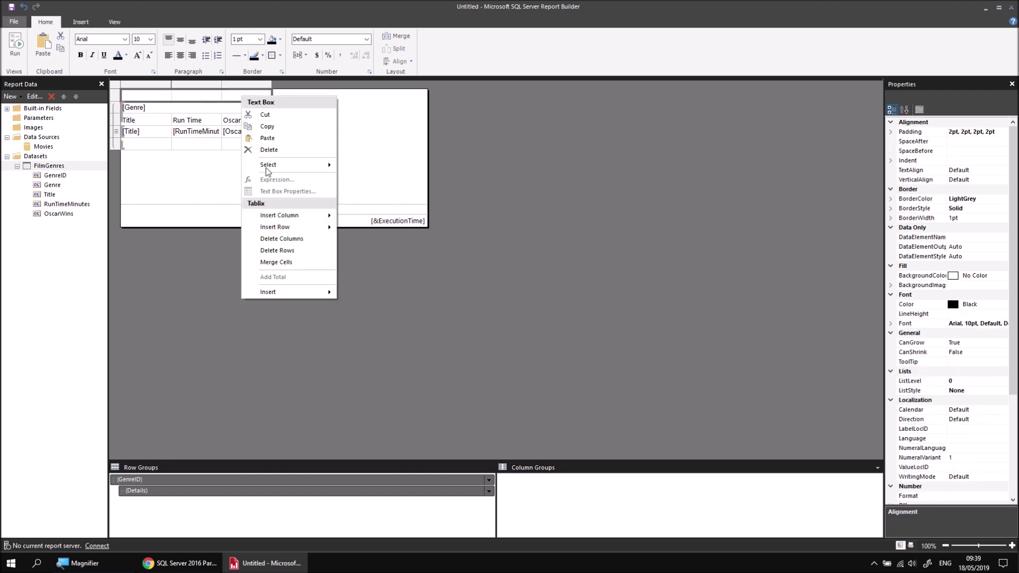
left_click(280, 262)
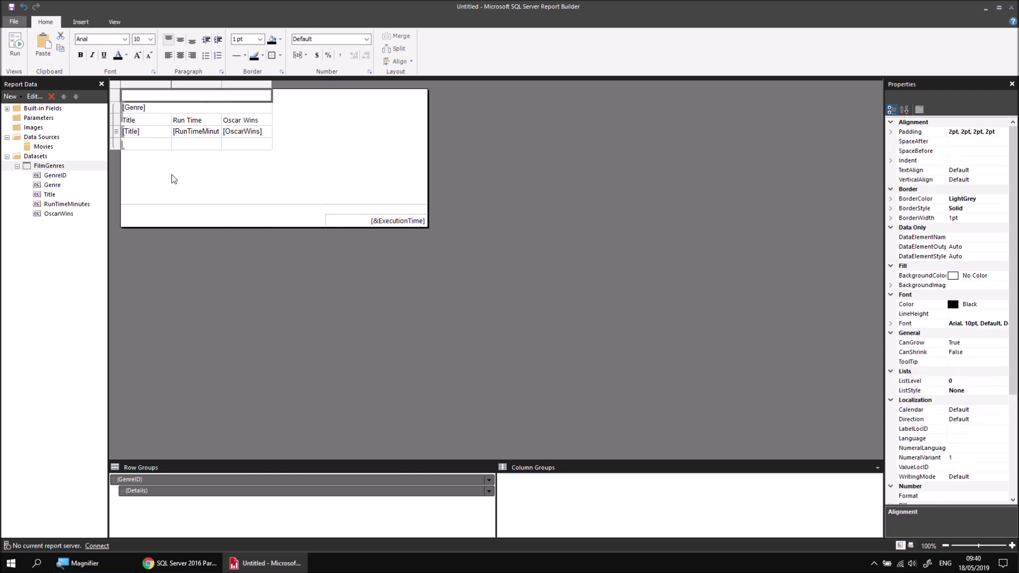
type("Films by")
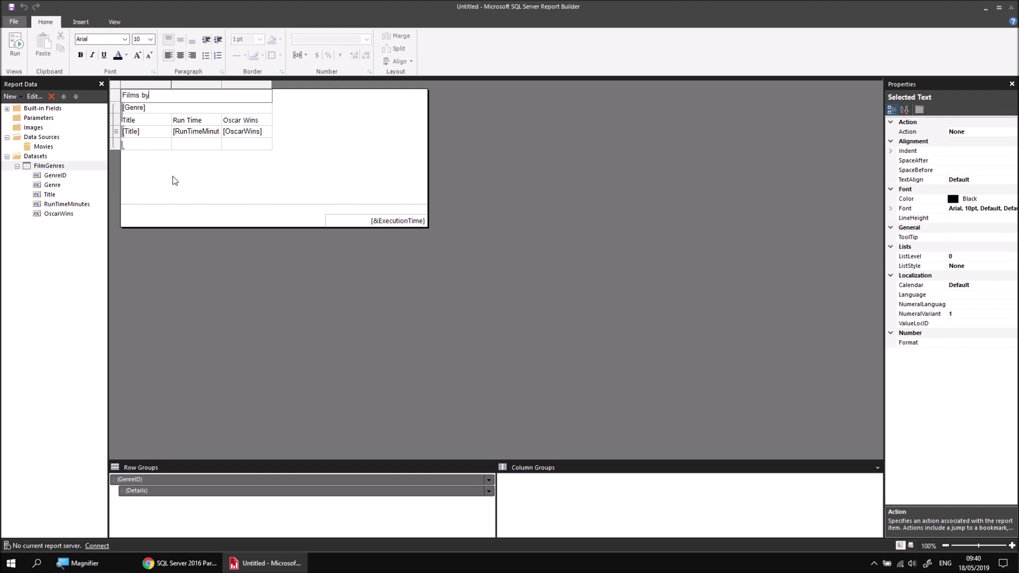
type(" Genre")
left_click(170, 174)
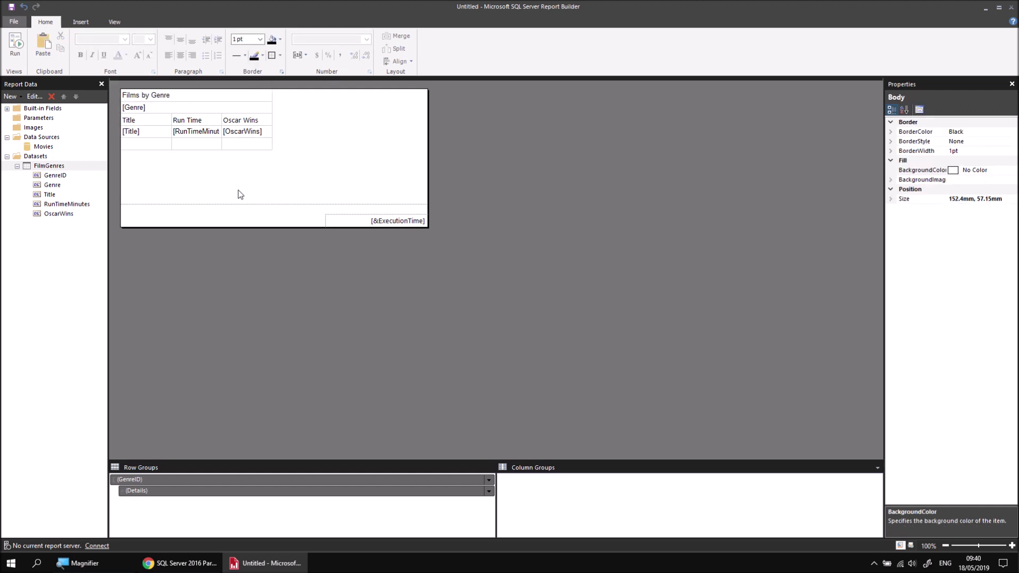
Step: Add sums of RunTimeMinutes and OscarWins to the group footer row beneath their matching columns
mouse_move(216, 147)
left_click(217, 142)
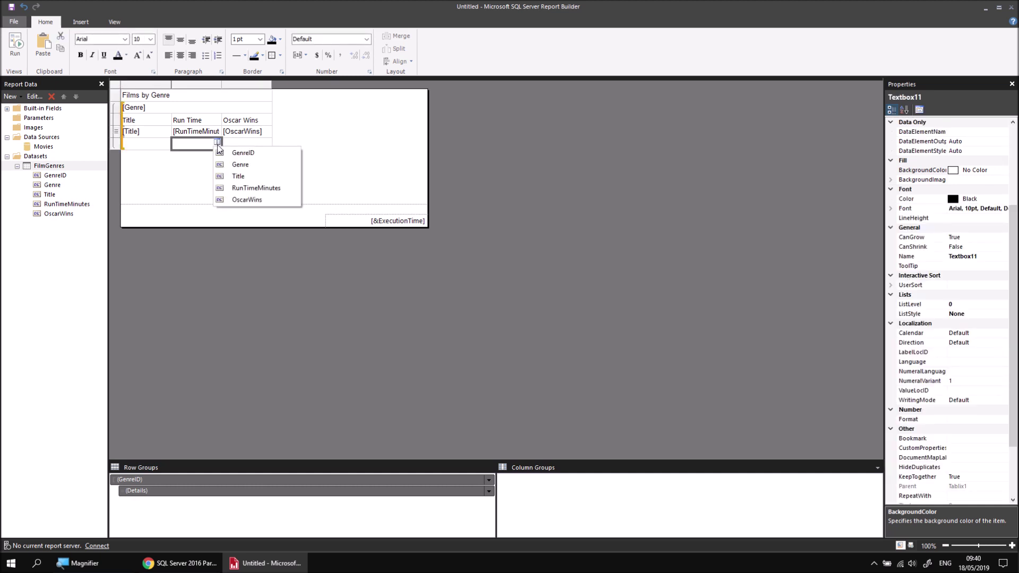
left_click(240, 188)
left_click(268, 142)
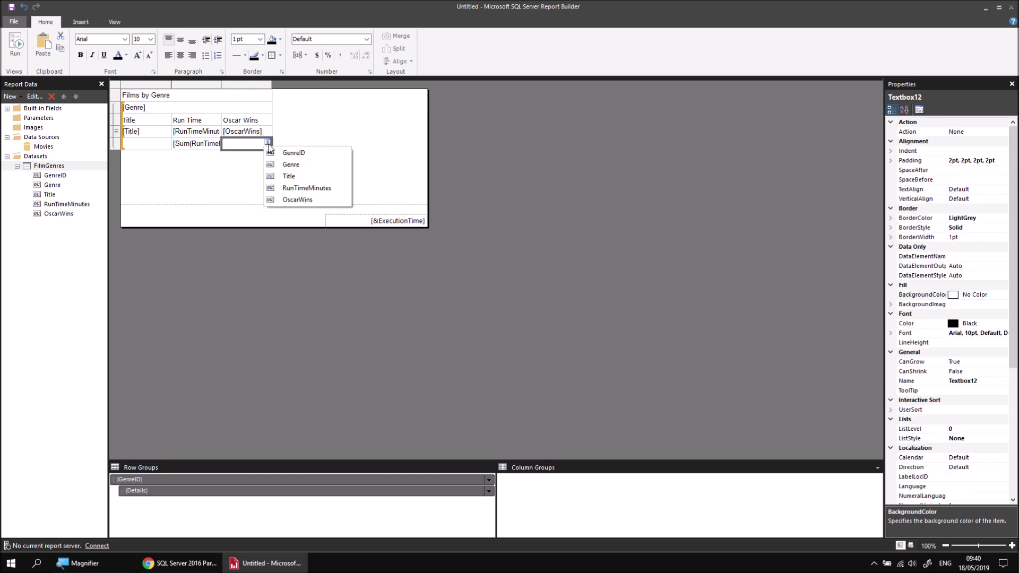
left_click(283, 200)
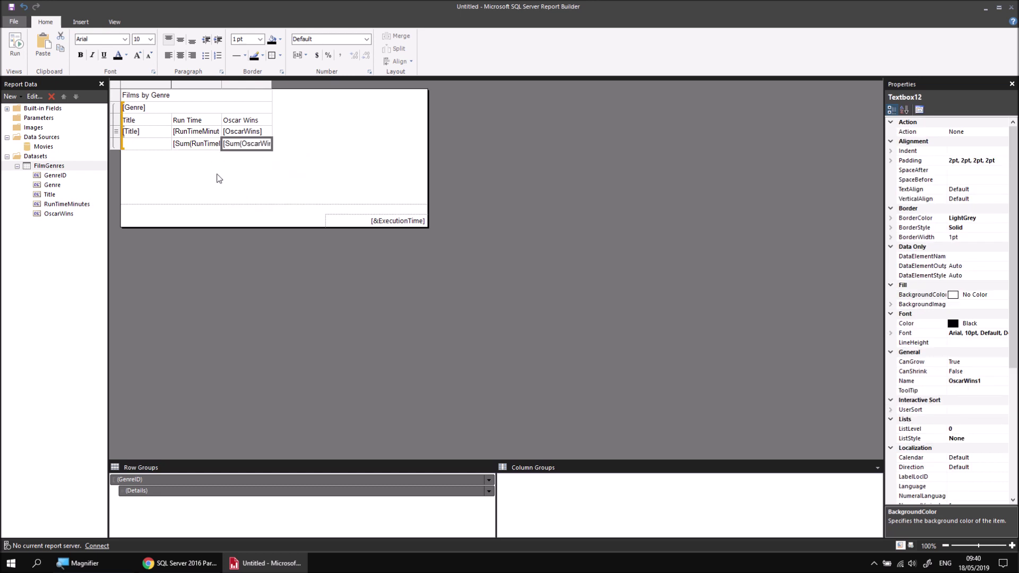
Step: Label the first cell of the group footer row Totals
left_click(142, 148)
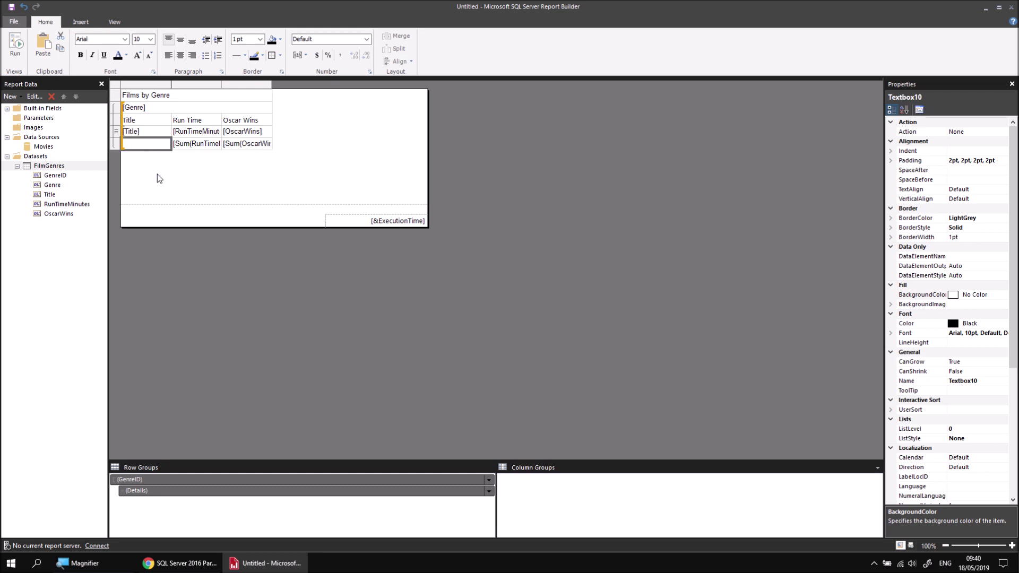
type("Total")
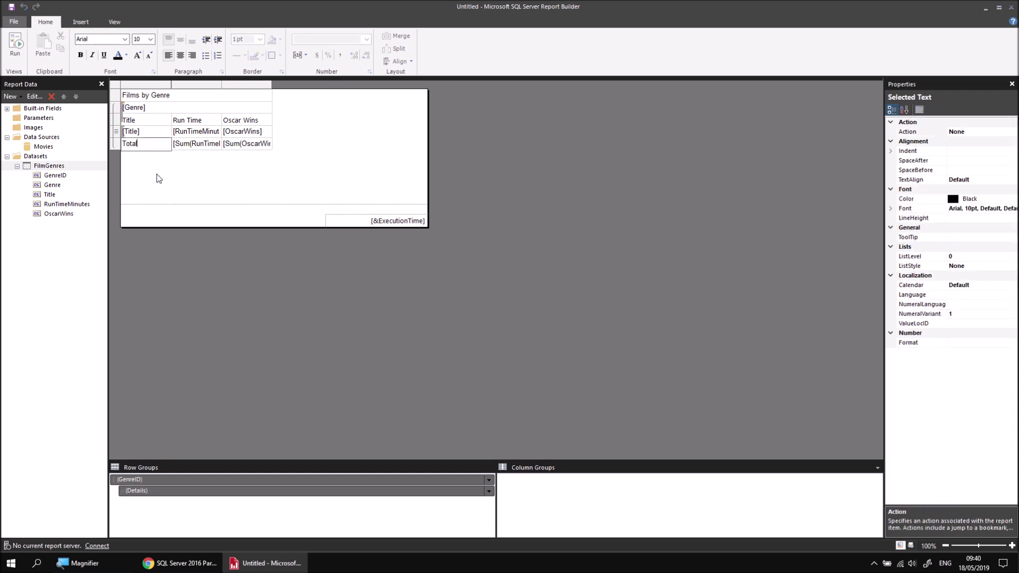
type("s")
left_click(167, 177)
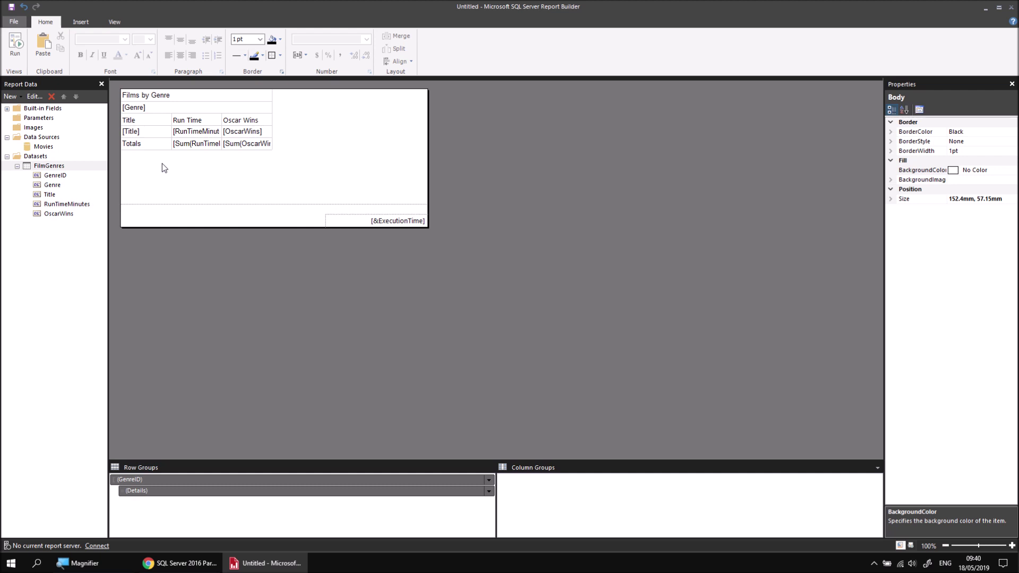
Step: Give the Films by Genre title row a DarkBlue background and bold white text
left_click(182, 95)
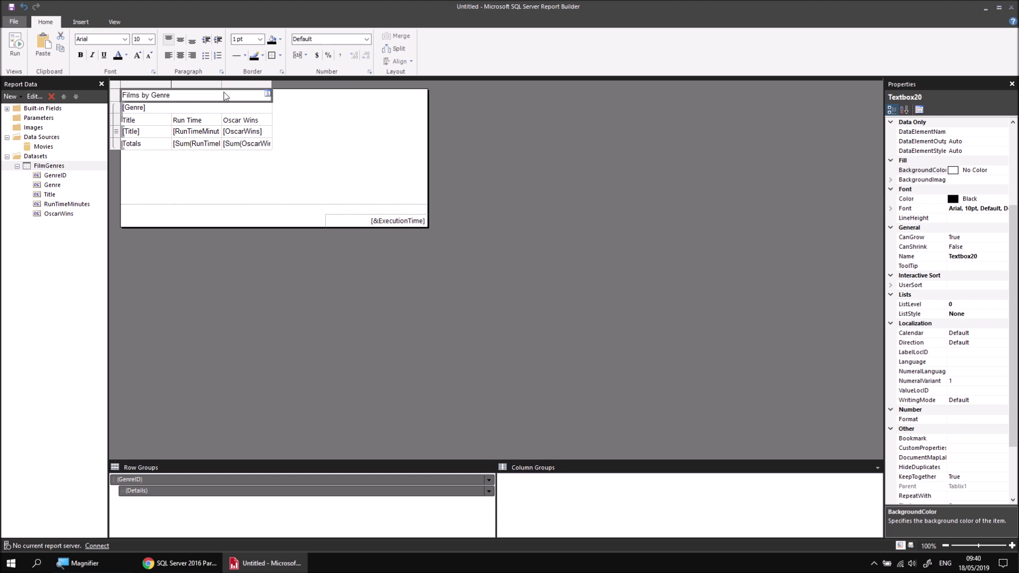
left_click(280, 41)
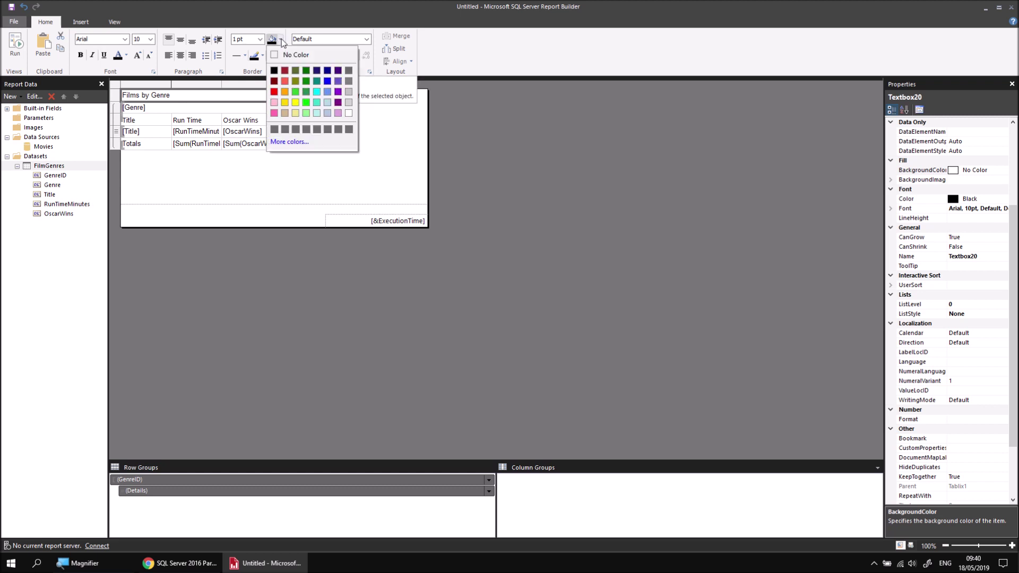
left_click(328, 70)
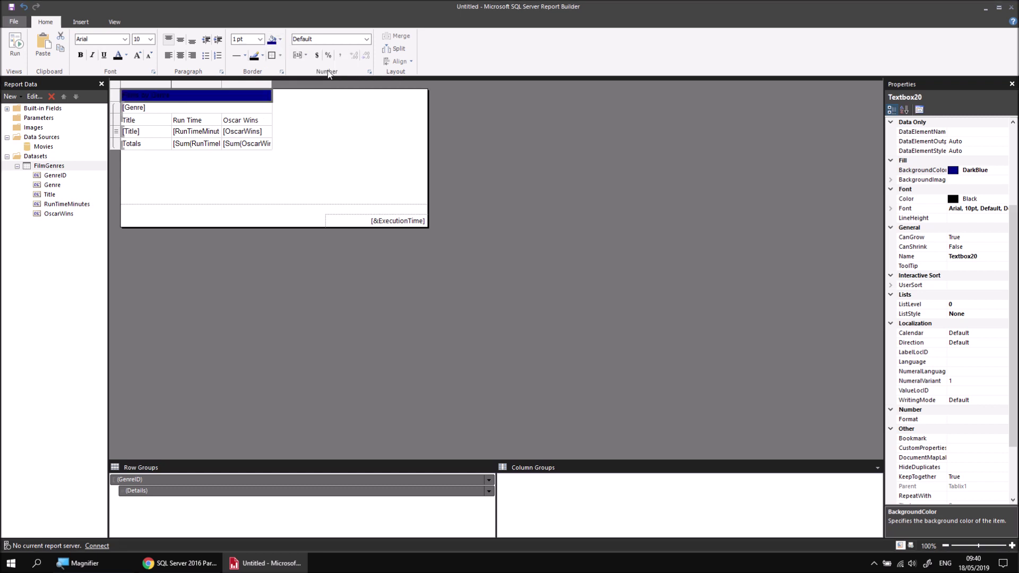
left_click(126, 57)
left_click(195, 113)
left_click(81, 57)
Step: Format the genre name row with a SlateBlue background and bold white text
left_click(158, 106)
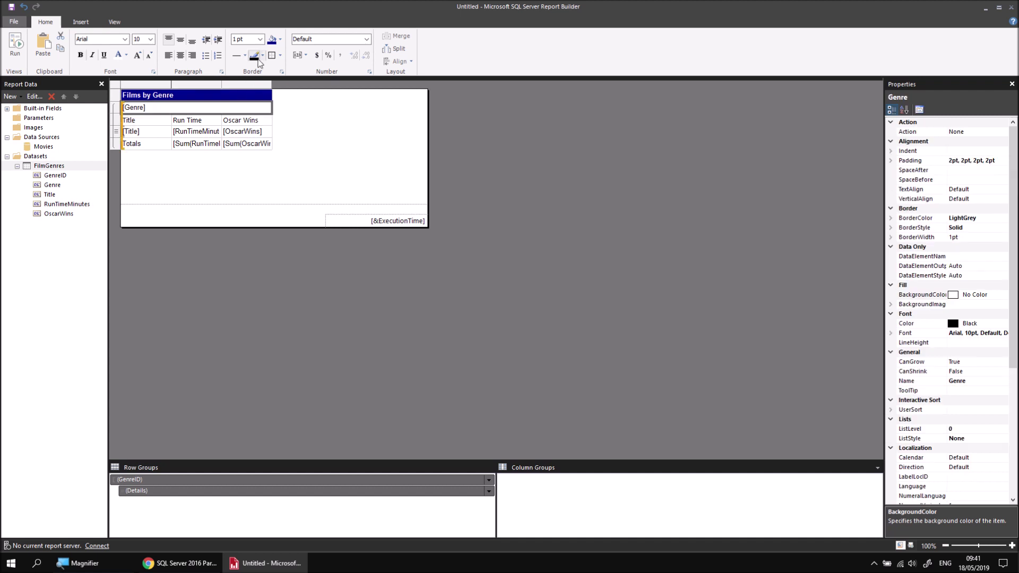
left_click(281, 40)
left_click(338, 81)
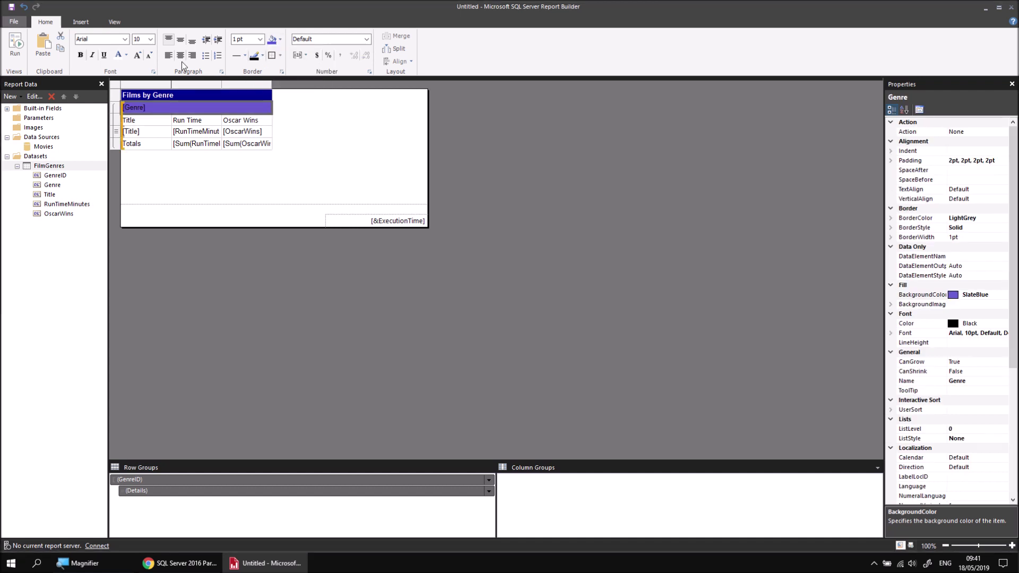
left_click(119, 55)
Step: Format the Title, Run Time and Oscar Wins heading cells with a LightSteelBlue background and bold Arial text
left_click_drag(149, 119, 246, 120)
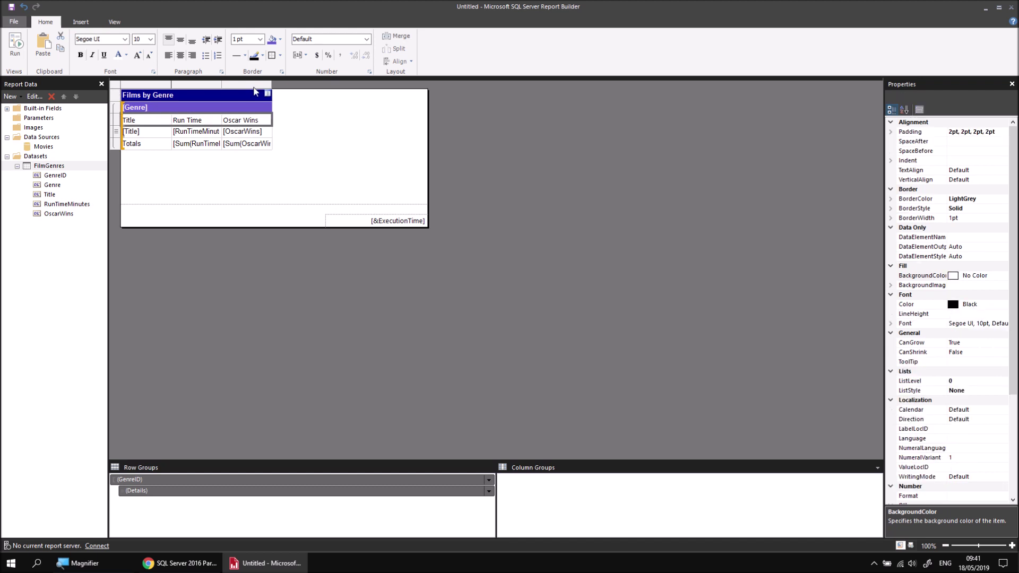
left_click(281, 41)
left_click(327, 113)
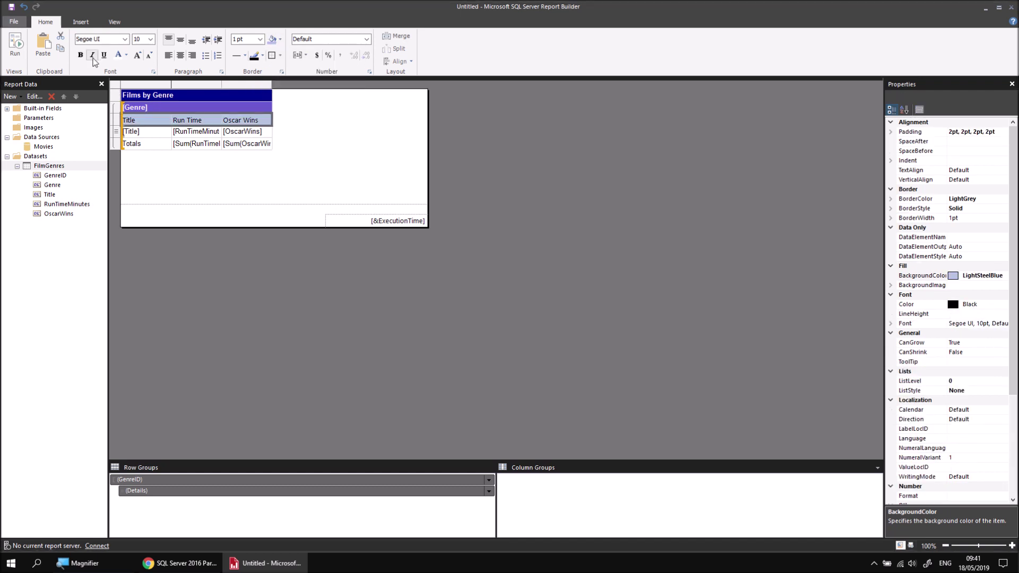
left_click(80, 55)
left_click(124, 40)
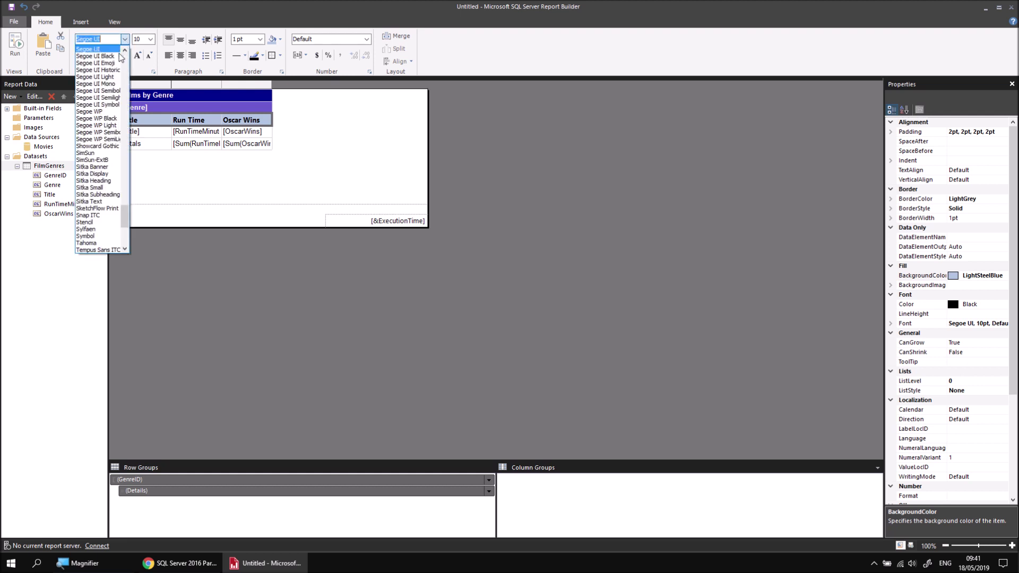
left_click_drag(125, 215, 118, 63)
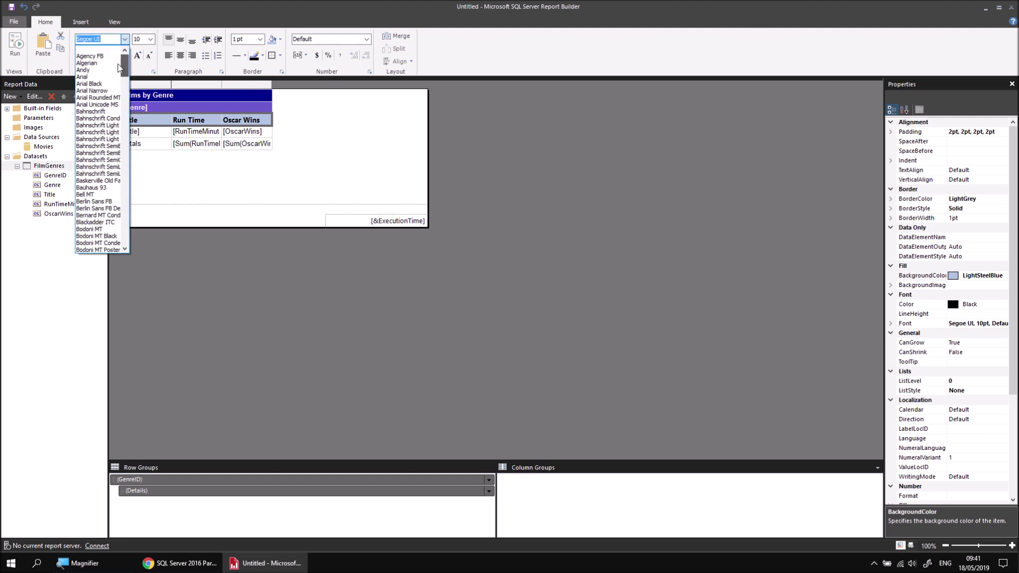
left_click(91, 78)
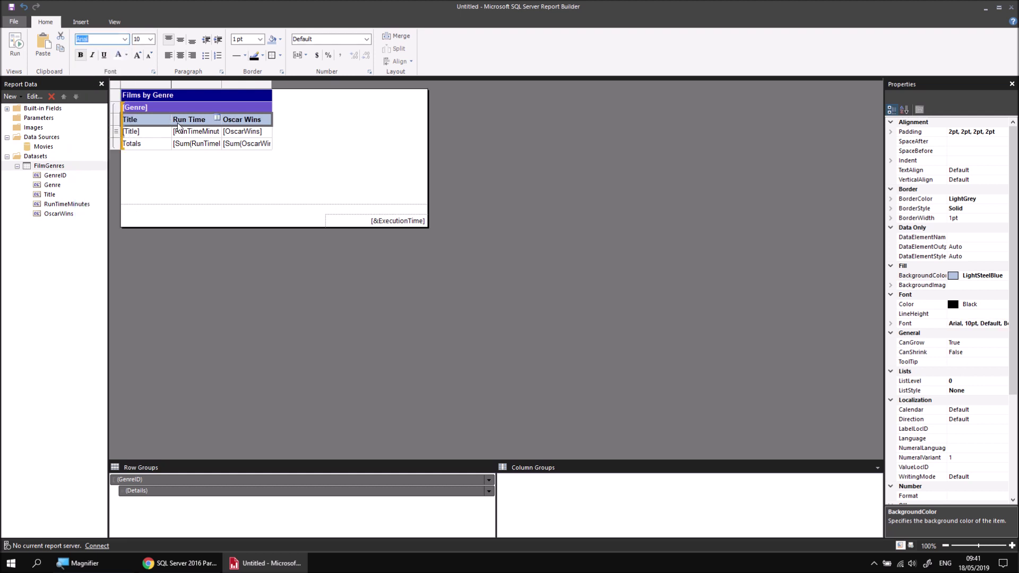
Step: Format the Totals label cell with a SlateBlue background and bold white text
left_click(146, 144)
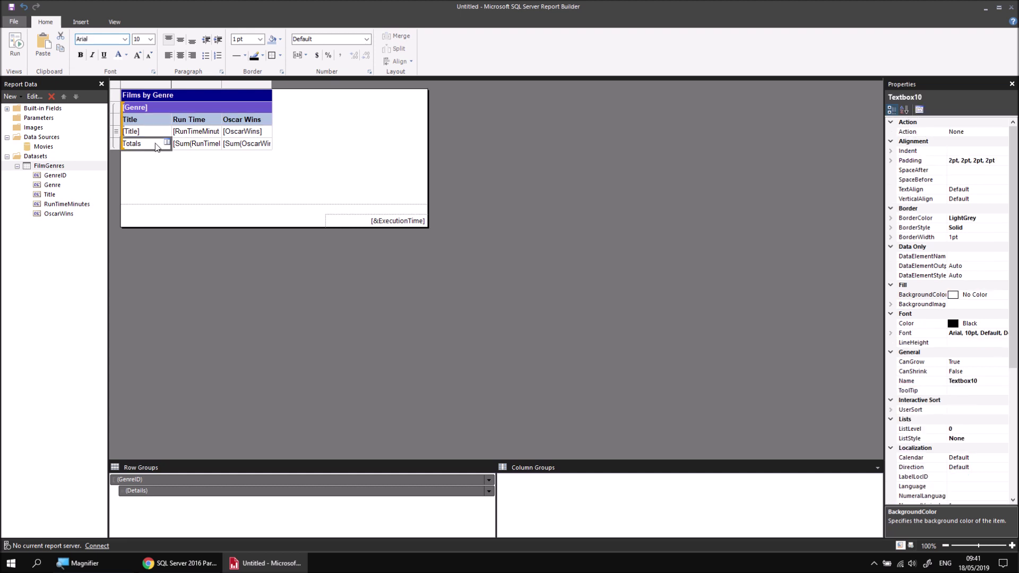
left_click(280, 40)
left_click(338, 81)
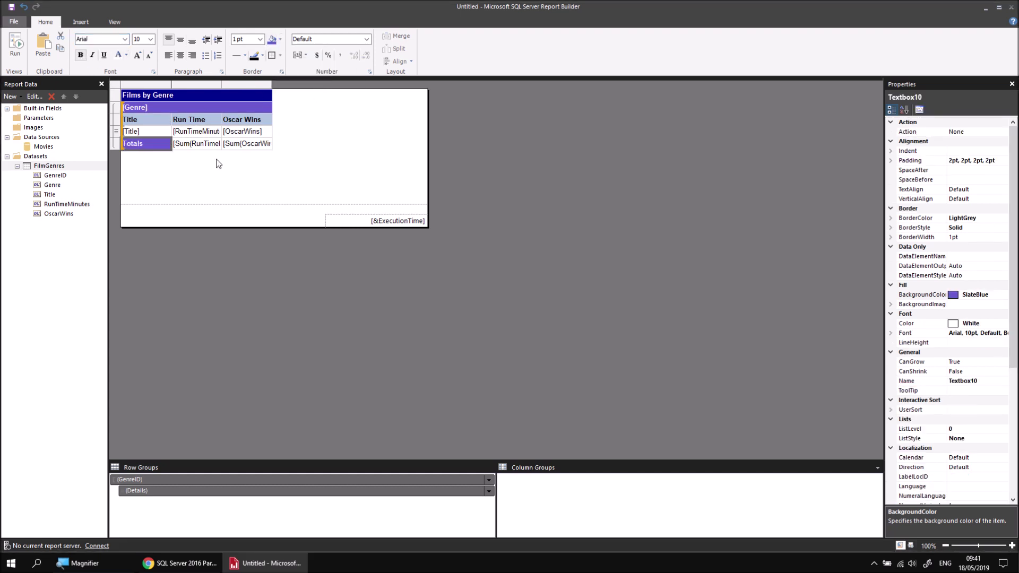
Step: Make the two footer sum cells bold on LightSteelBlue, and widen the Title column until the table spans the report body
left_click_drag(200, 145, 250, 152)
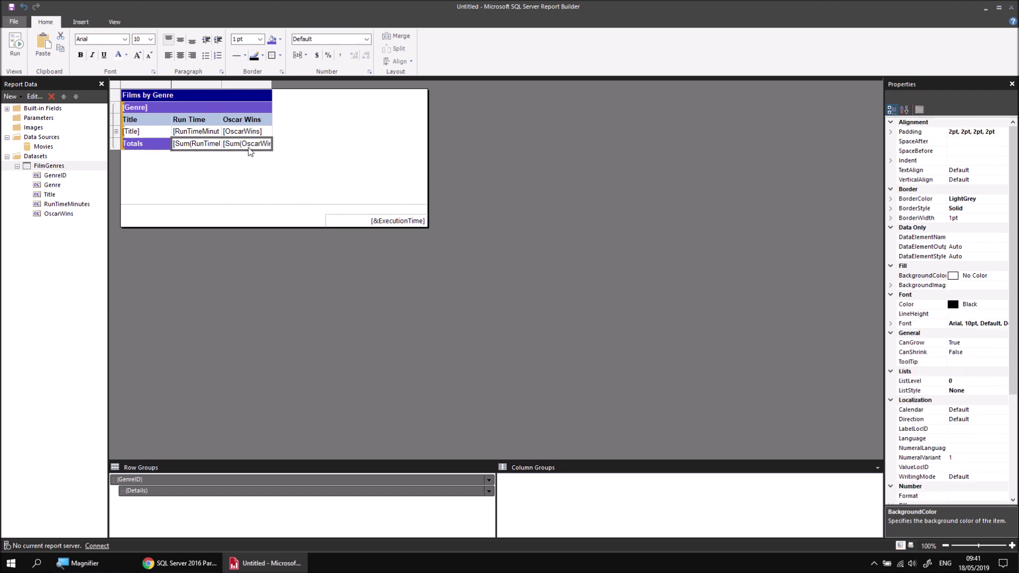
left_click(280, 39)
left_click(326, 113)
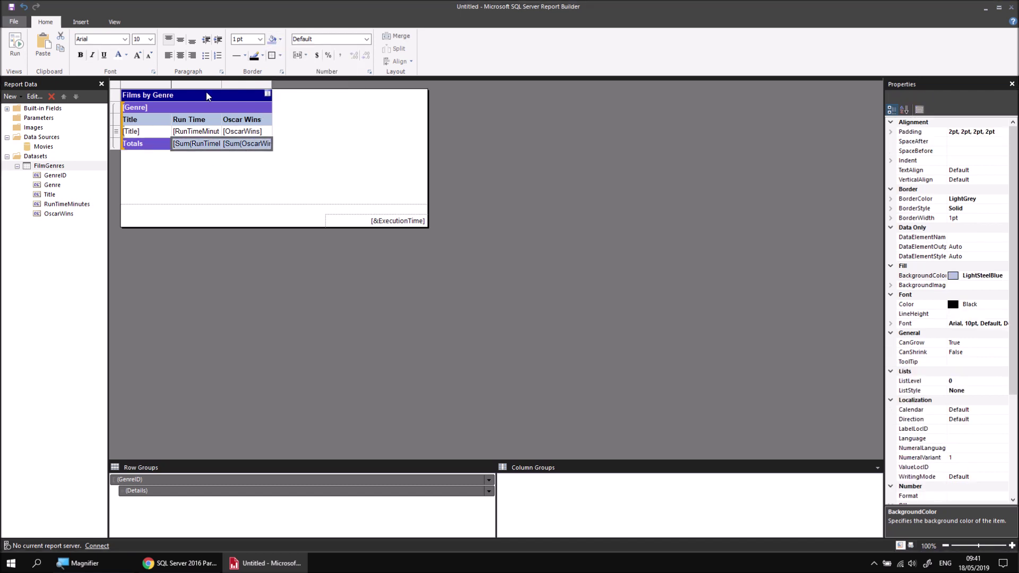
left_click(81, 55)
left_click_drag(172, 86, 325, 94)
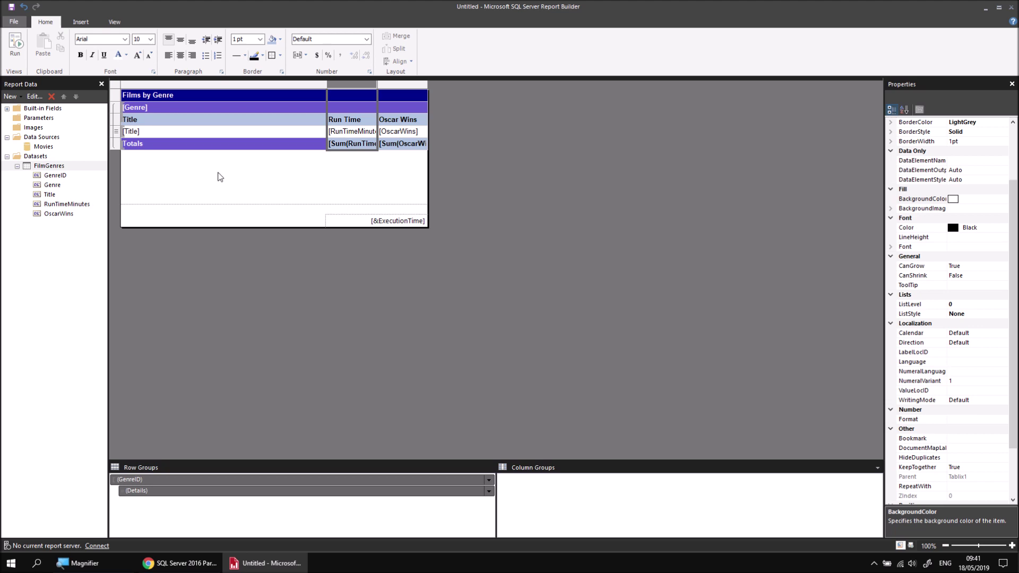
Step: Run the report, examine how the group headers and totals fall across the first four pages, and return to the design view
left_click(17, 53)
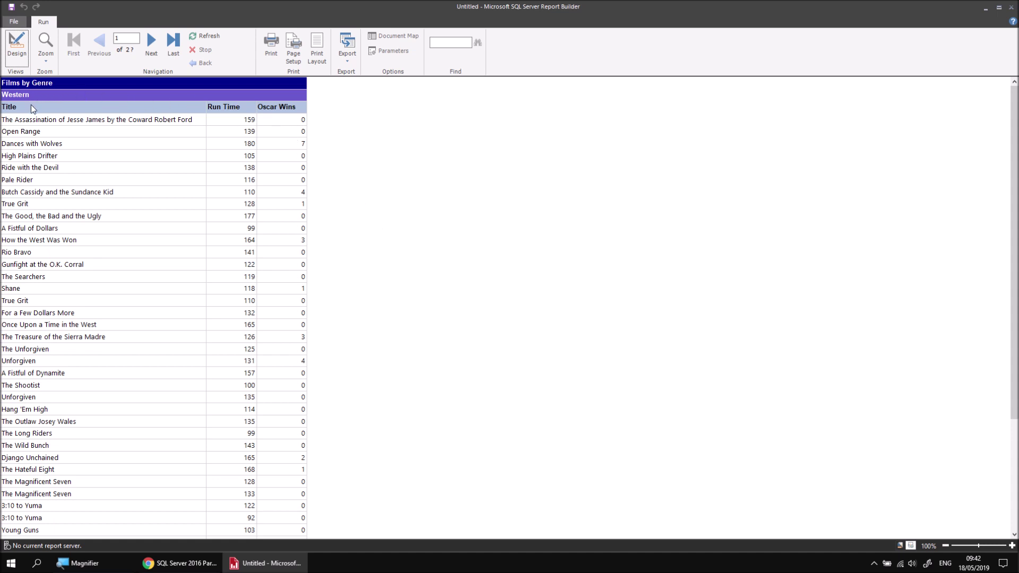
left_click(151, 46)
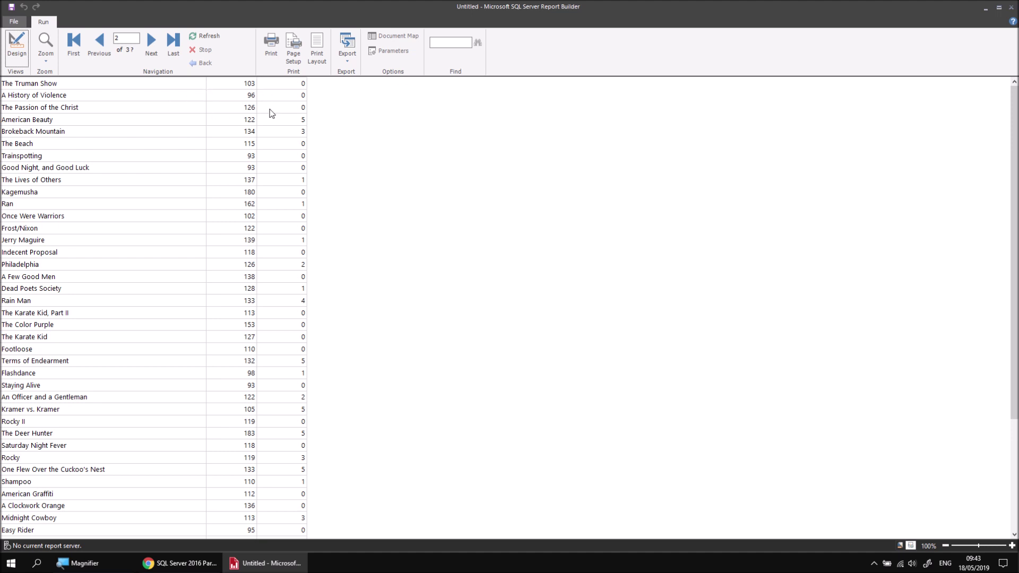
left_click(152, 47)
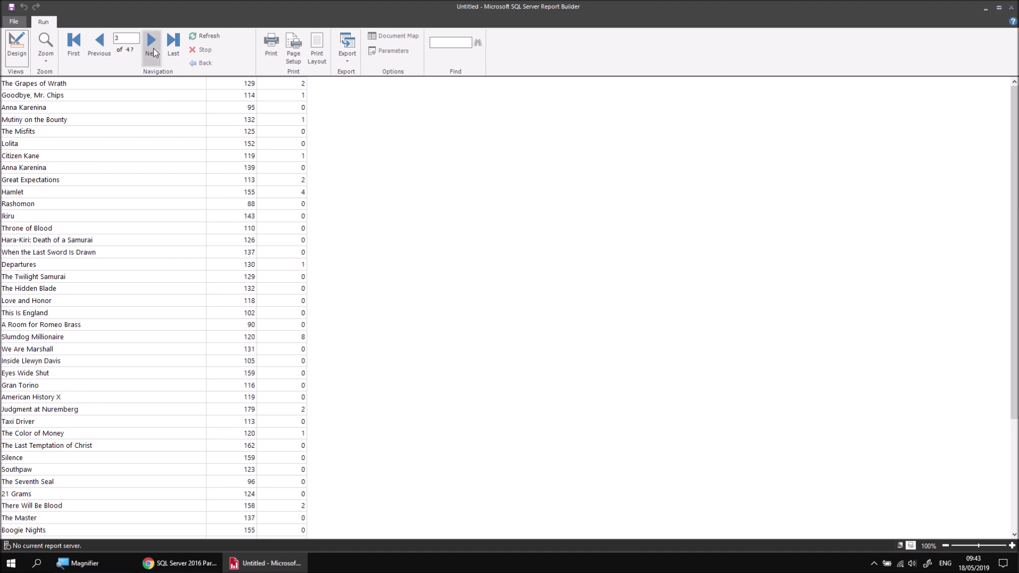
left_click(153, 48)
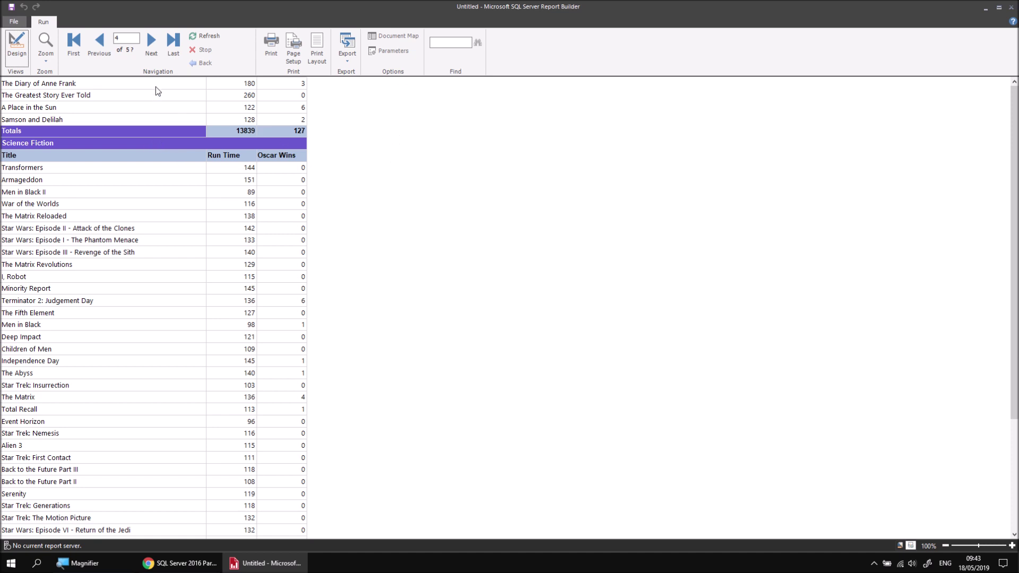
left_click(97, 43)
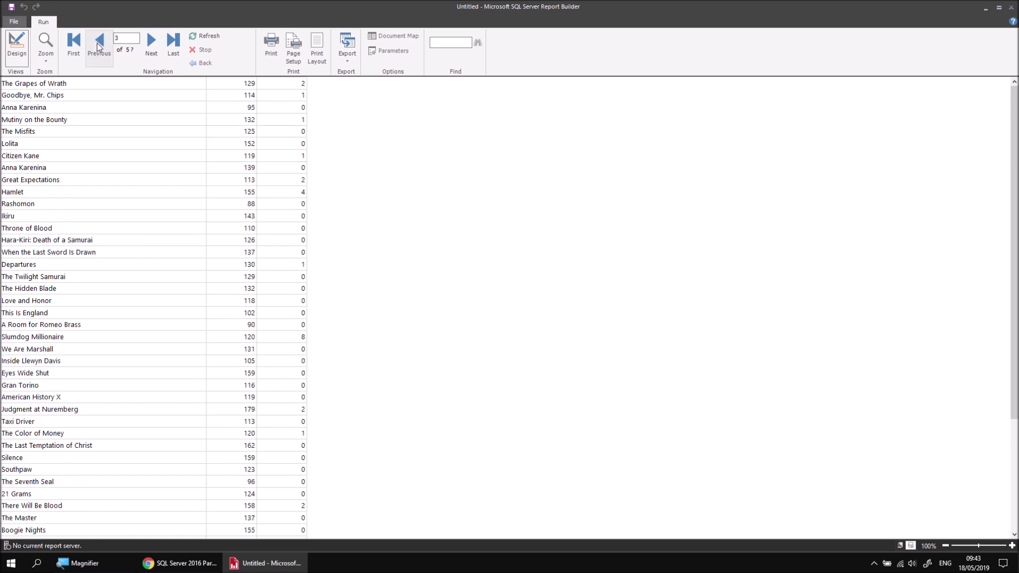
left_click(17, 52)
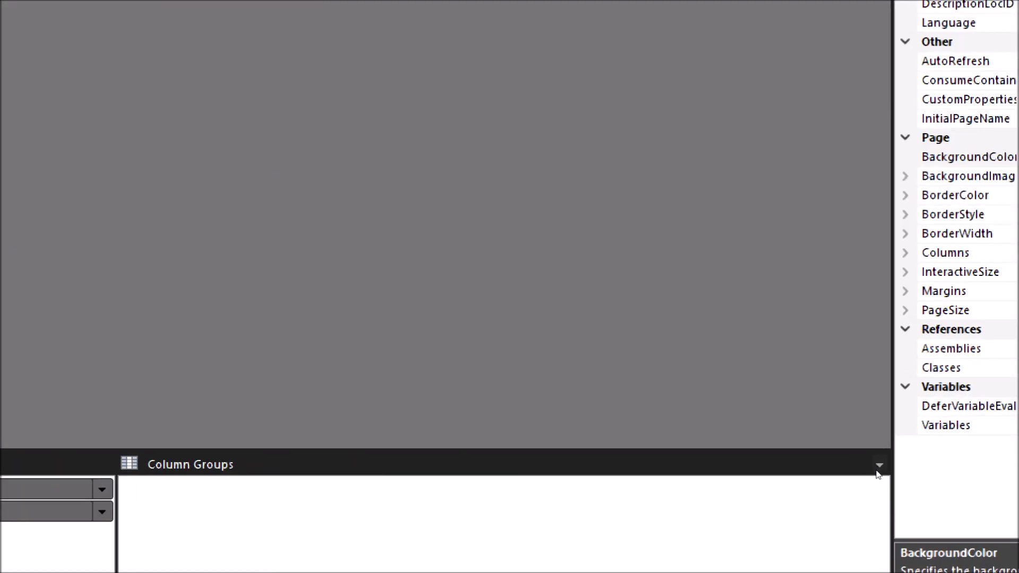
Step: Turn on Advanced Mode for the row and column groups and enlarge the grouping area to show all static members
left_click(880, 467)
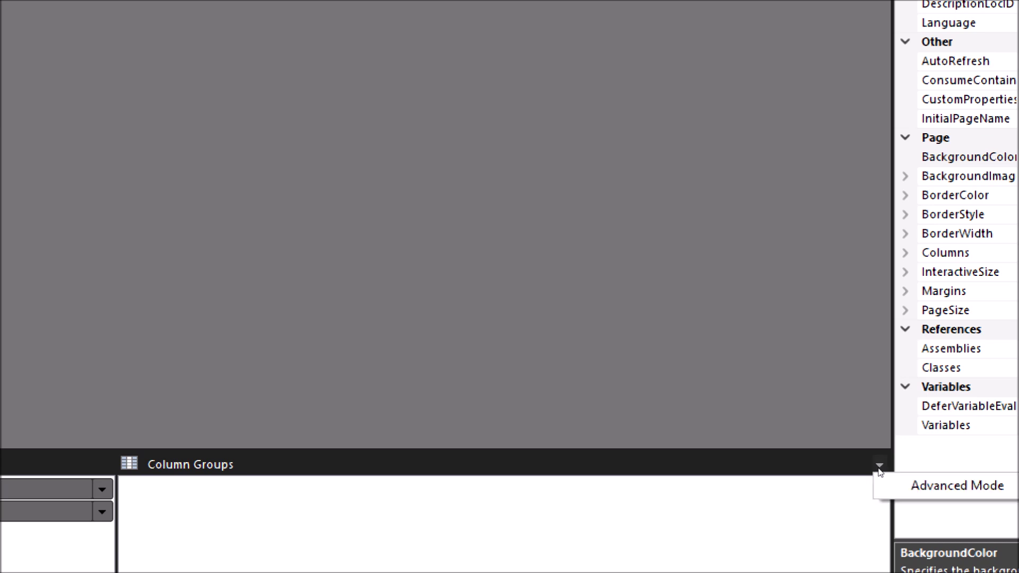
left_click(885, 482)
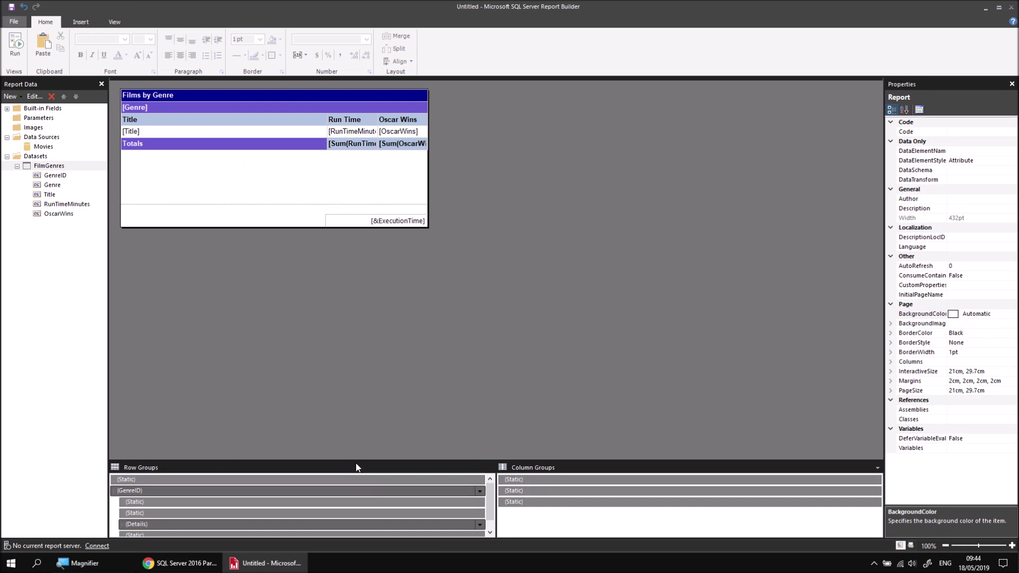
left_click_drag(355, 460, 358, 431)
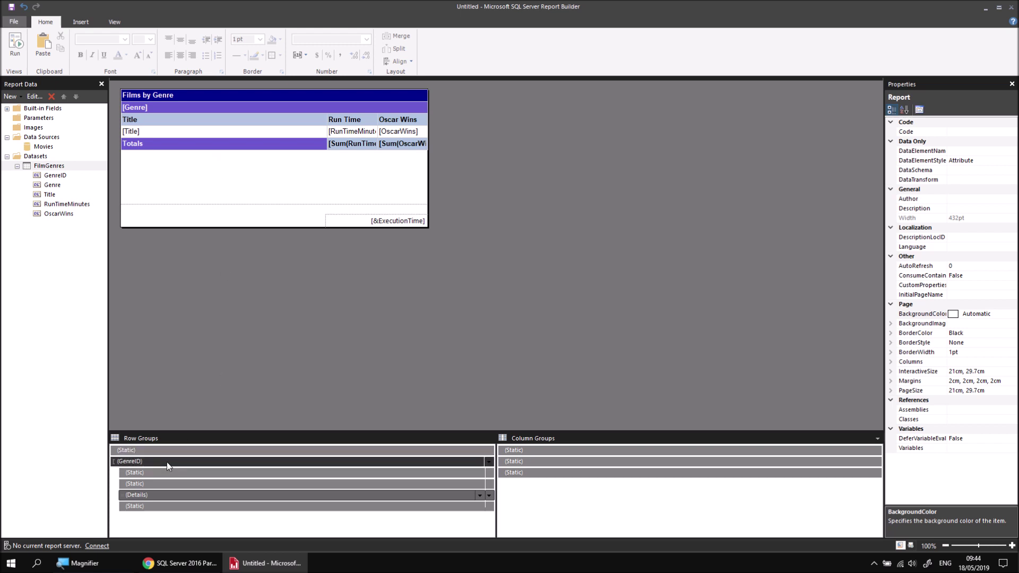
Step: Compare the properties of the Details row group member with those of the Title text box in the table
left_click(161, 495)
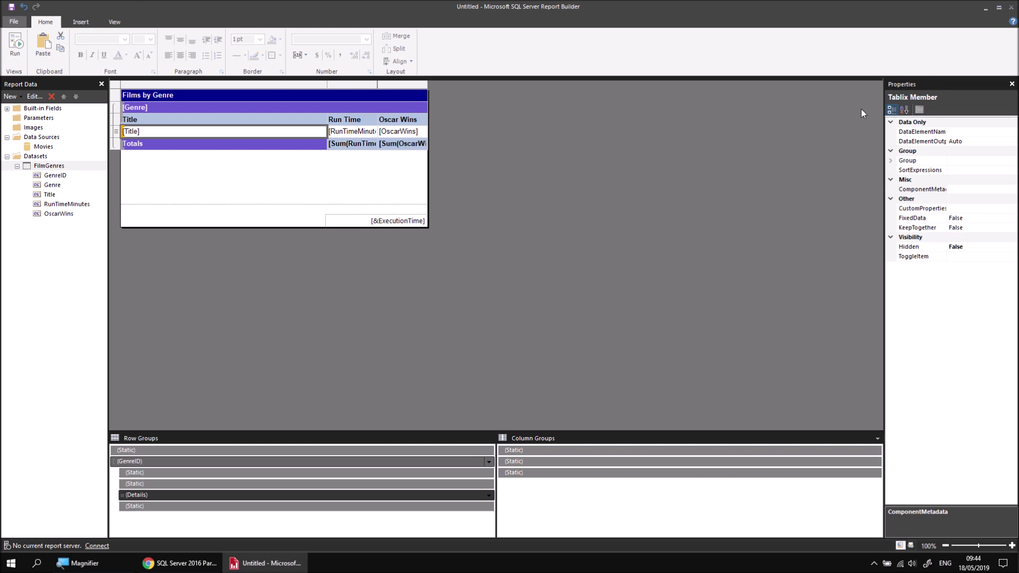
left_click(246, 186)
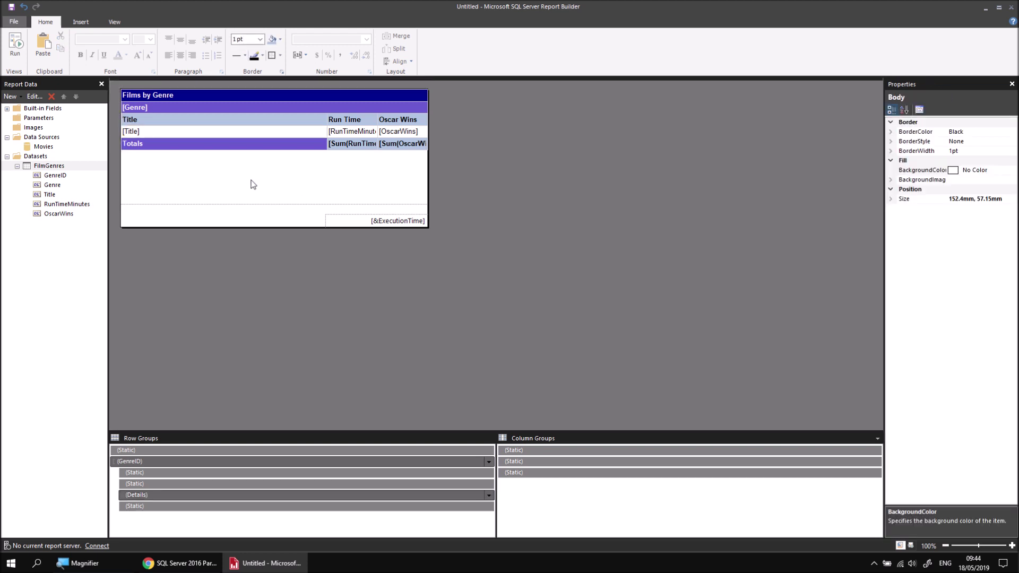
left_click(234, 133)
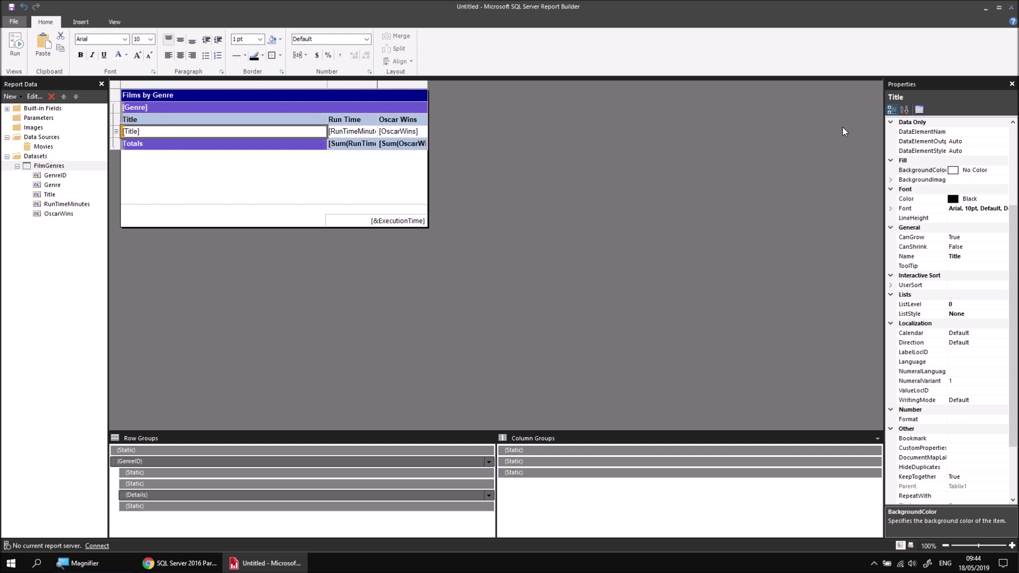
left_click(187, 494)
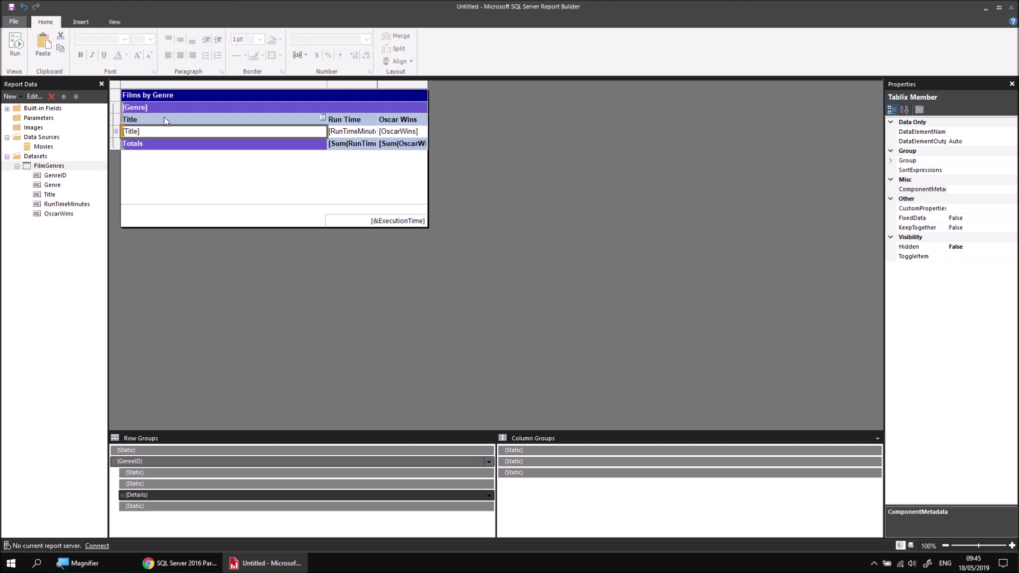
Step: Set RepeatOnNewPage to True for both static header members in the GenreID group, the column headings row and the genre name row
left_click(156, 483)
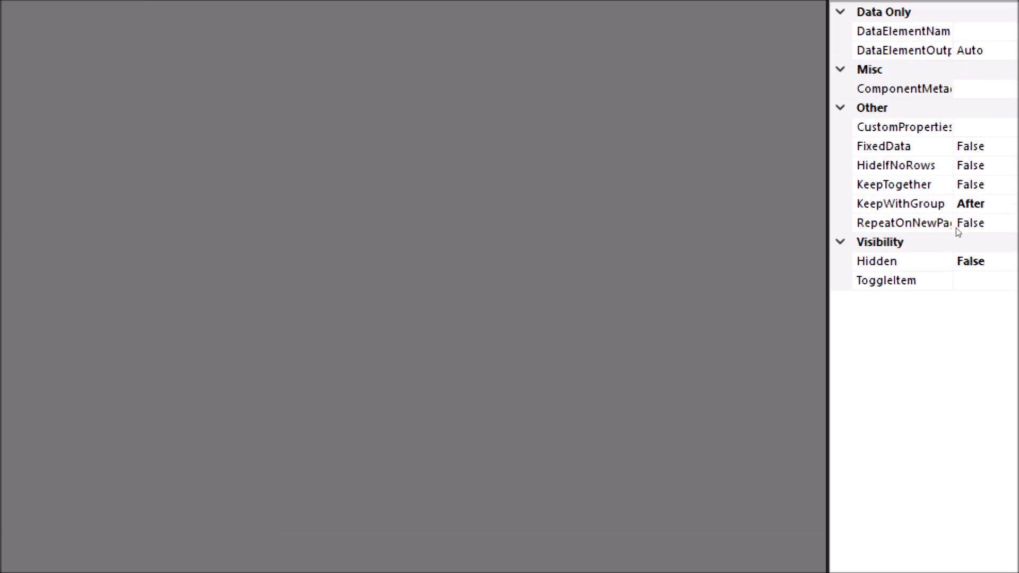
double_click(957, 227)
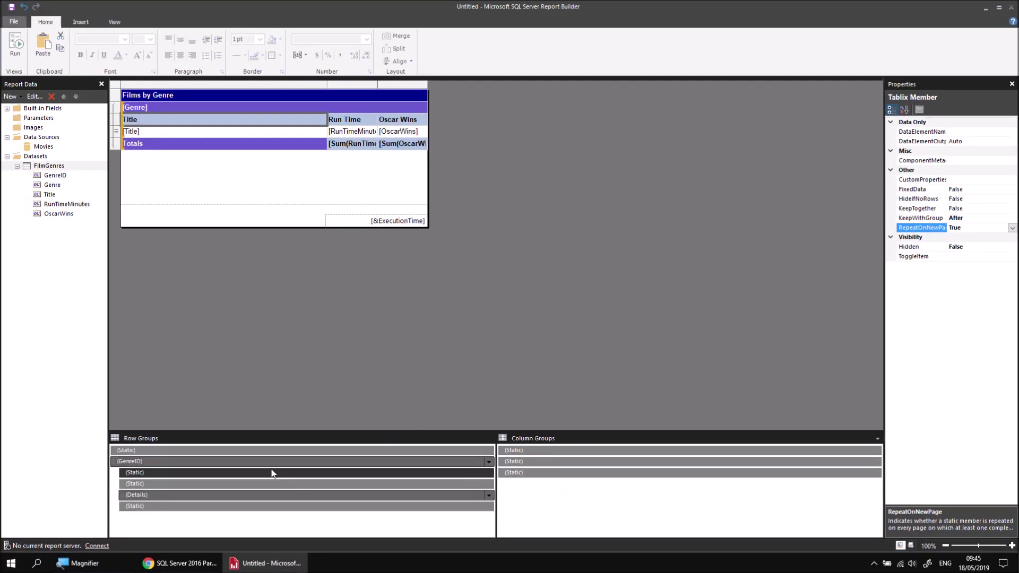
left_click(158, 473)
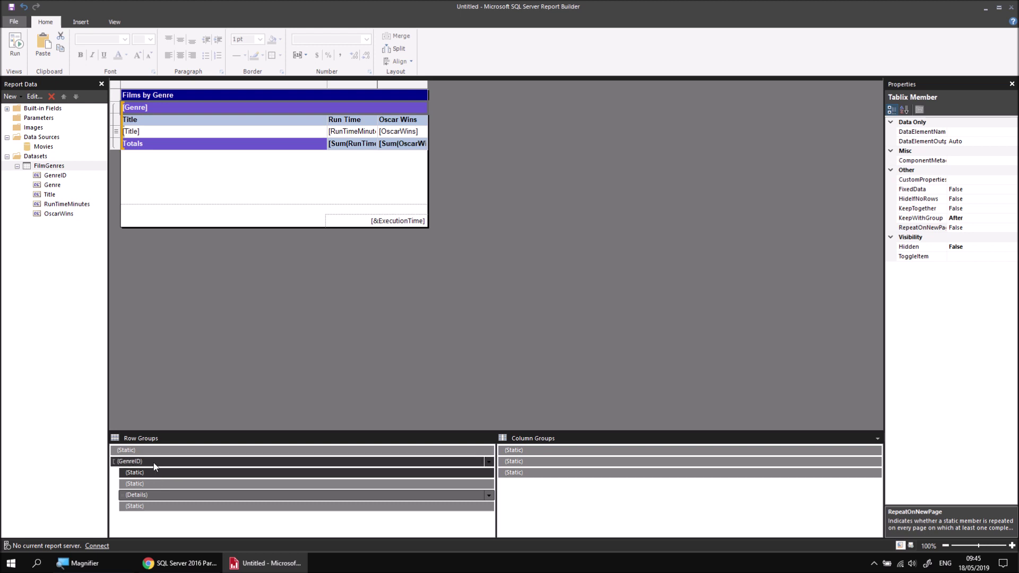
left_click(154, 463)
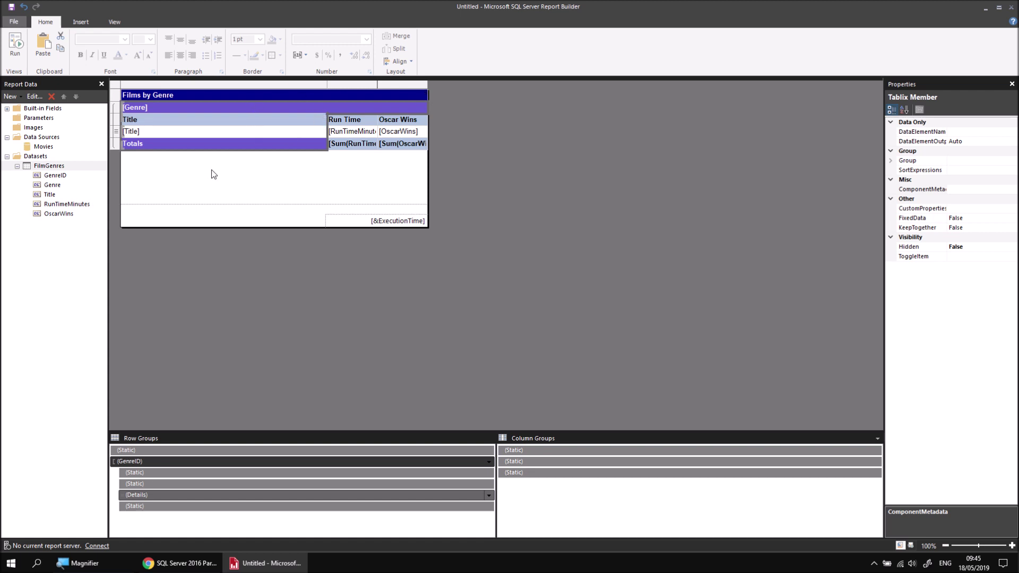
left_click(158, 473)
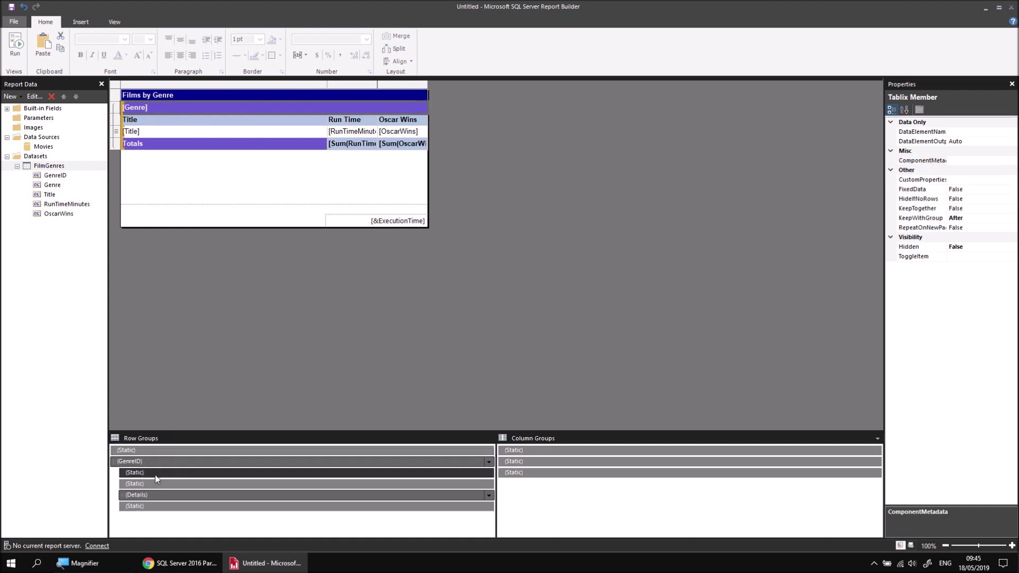
double_click(955, 228)
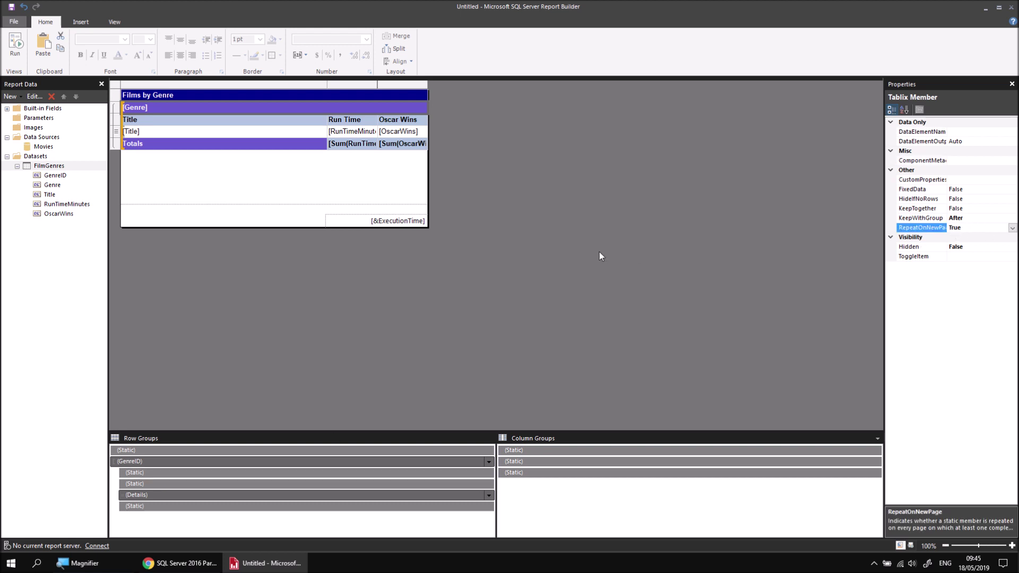
Step: Run the report, check how the repeated group headers appear across the first four pages, and return to the design view
left_click(15, 45)
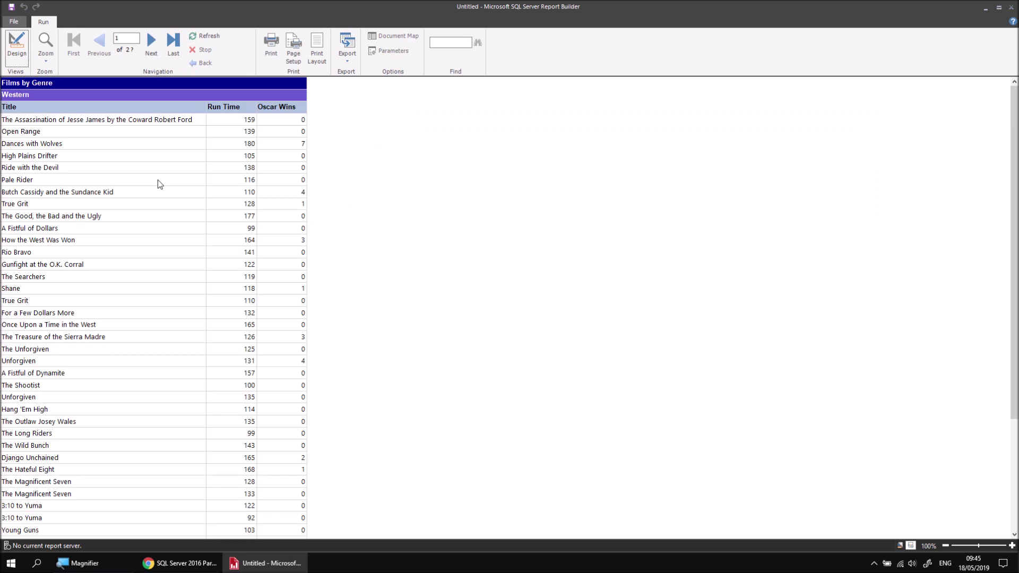
left_click(151, 46)
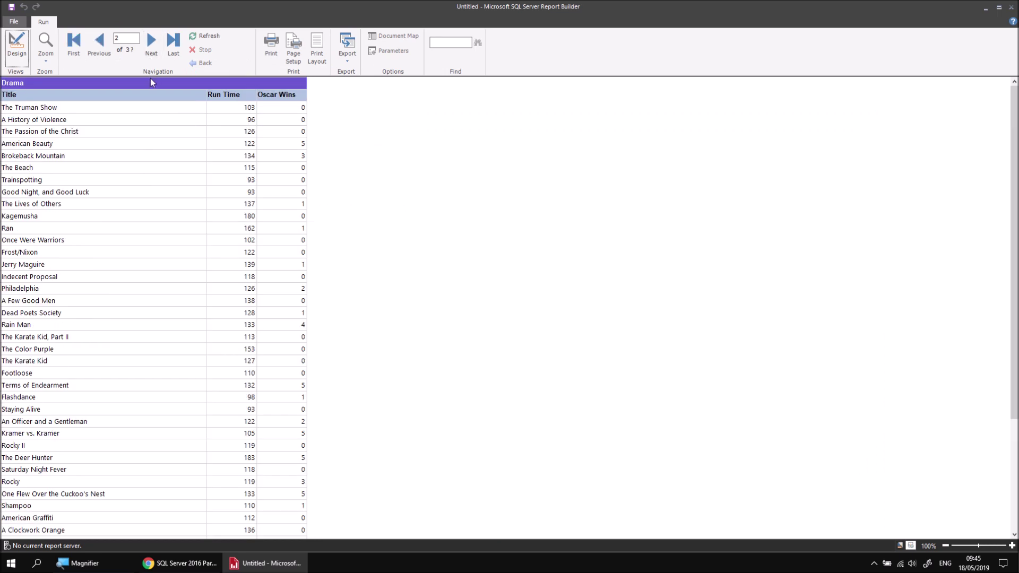
left_click(153, 45)
left_click(152, 46)
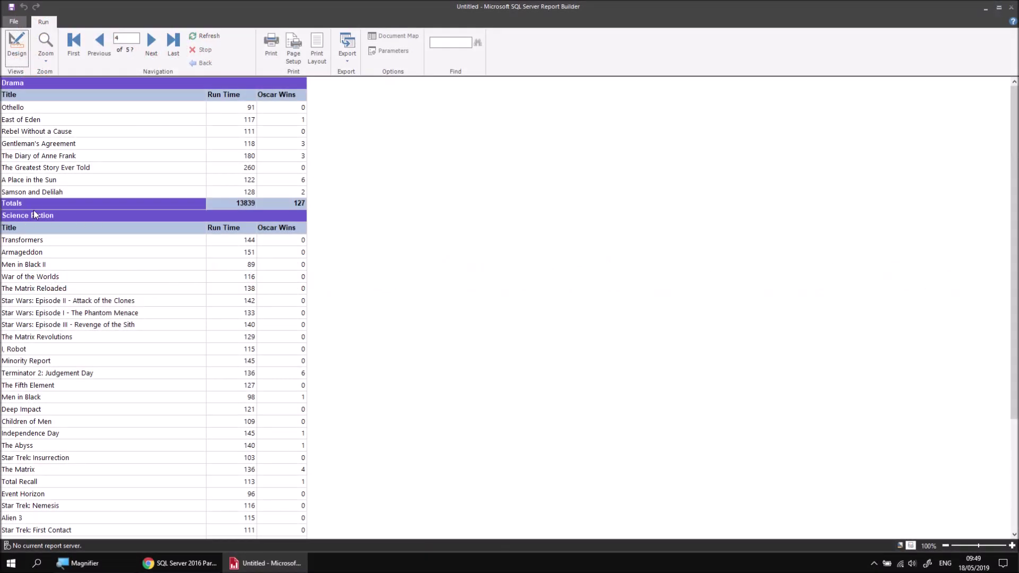
left_click(16, 49)
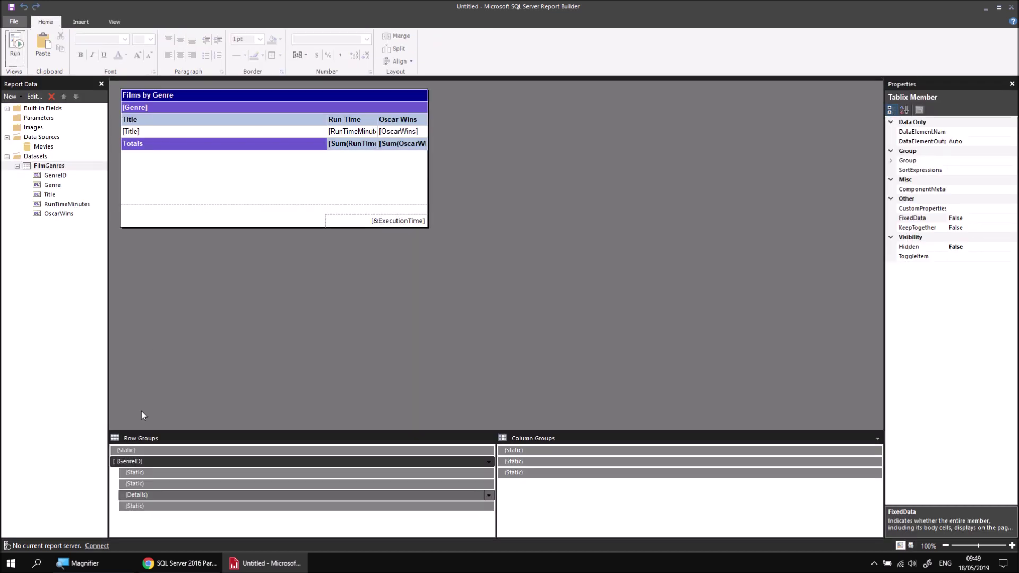
Step: Add a page break between each instance of the GenreID row group
right_click(150, 461)
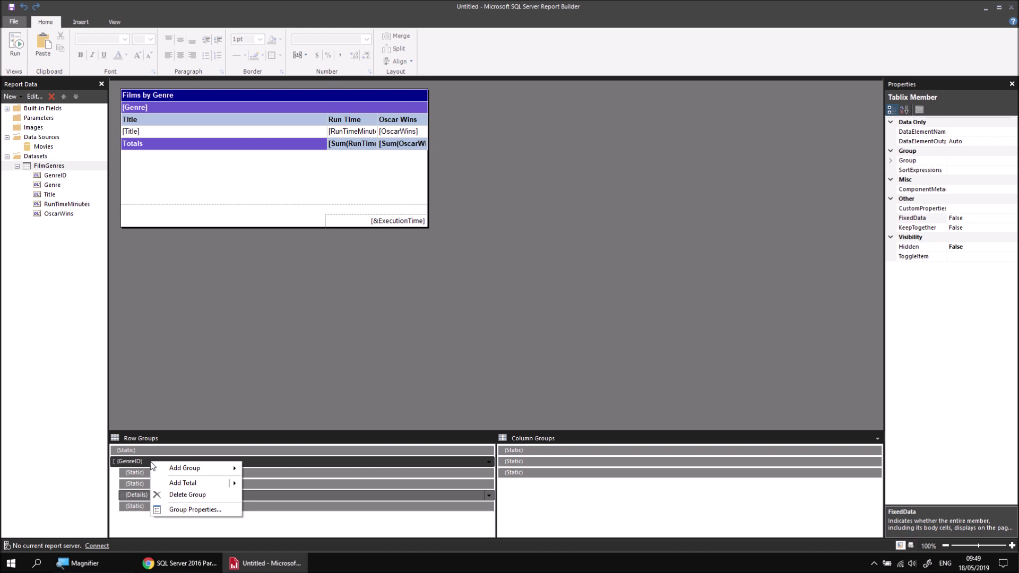
left_click(195, 510)
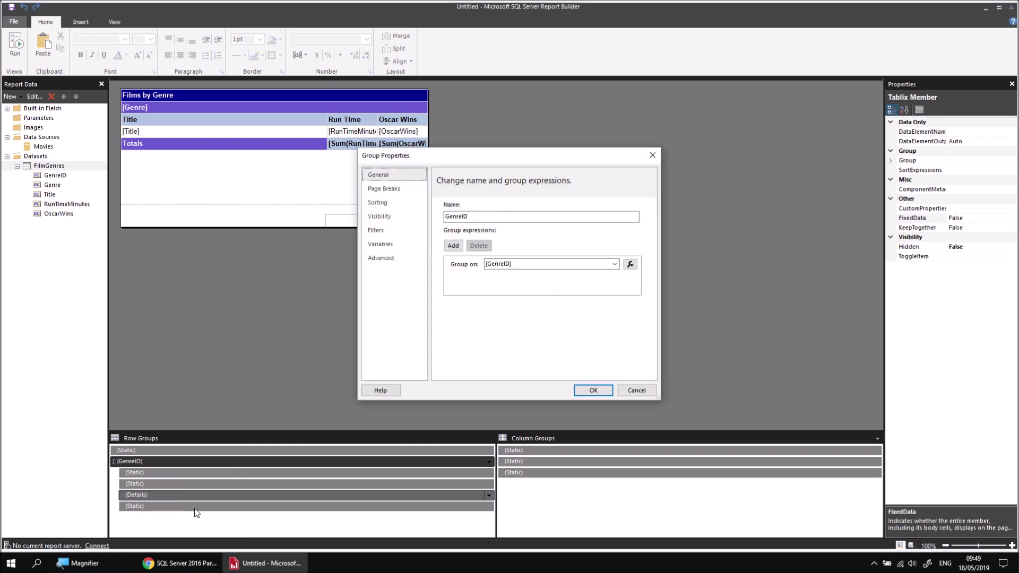
left_click(395, 190)
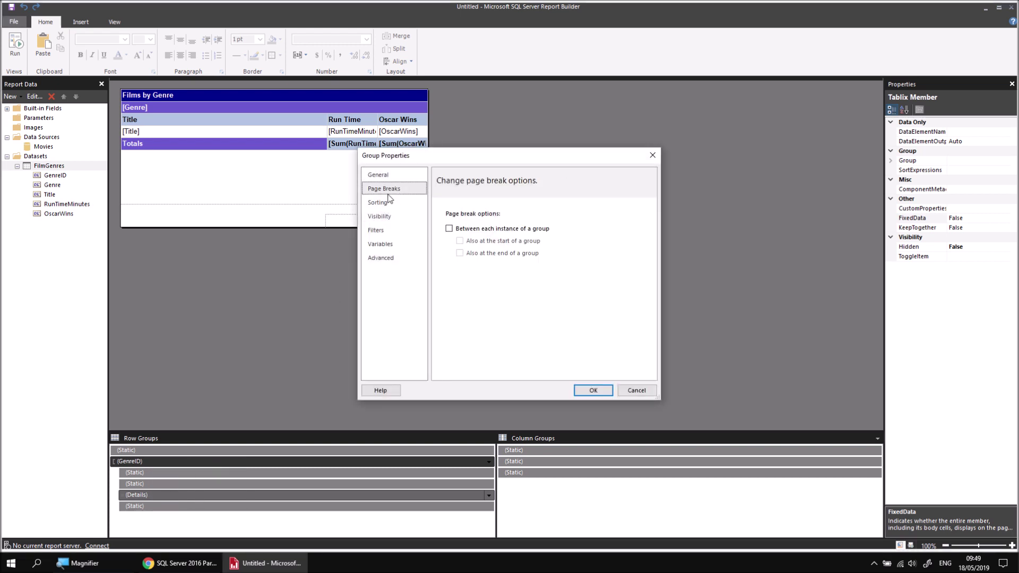
left_click(449, 229)
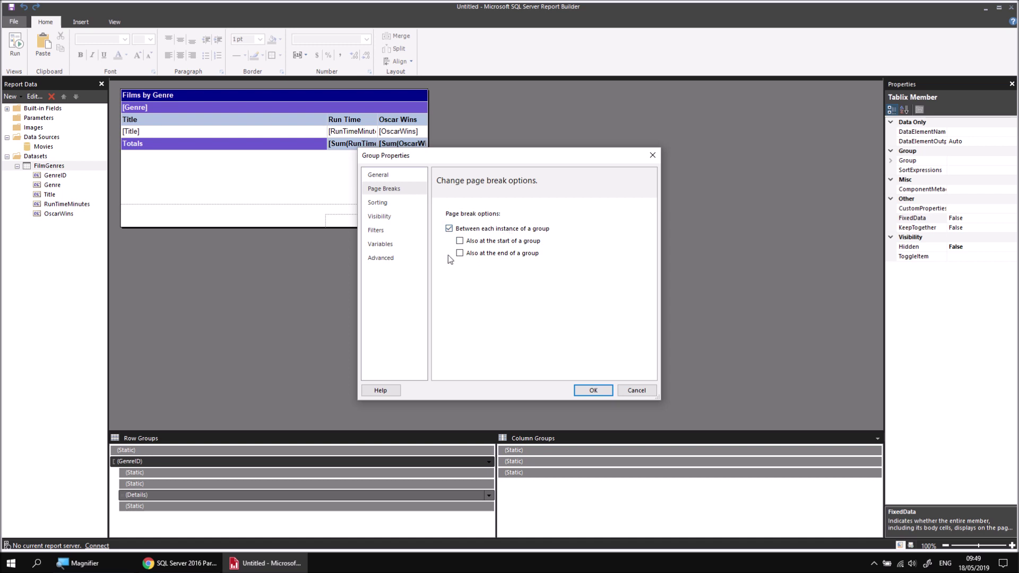
left_click(592, 393)
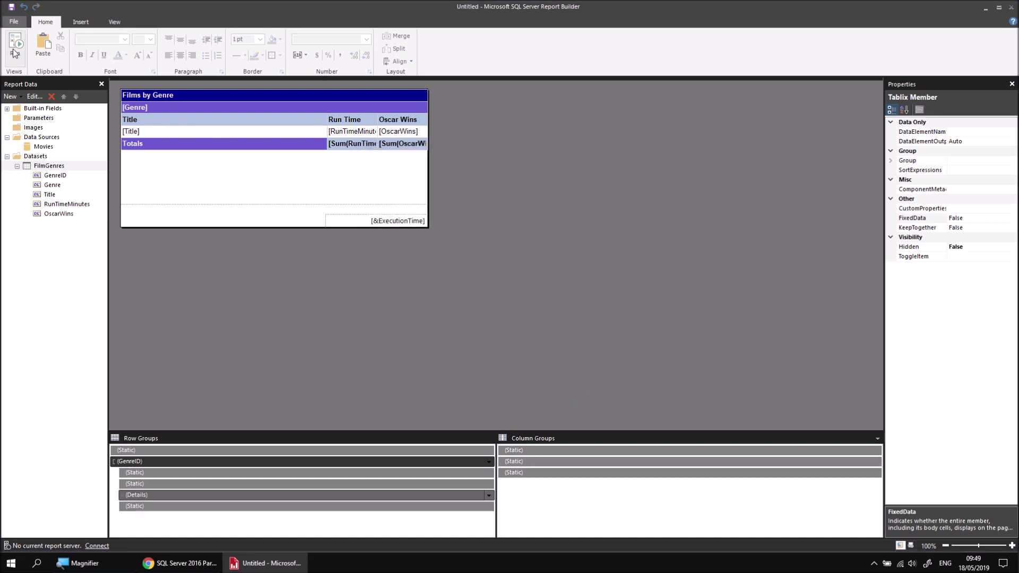
Step: Run the report, examine how the genres break across the first seven pages, and return to the design view
left_click(15, 46)
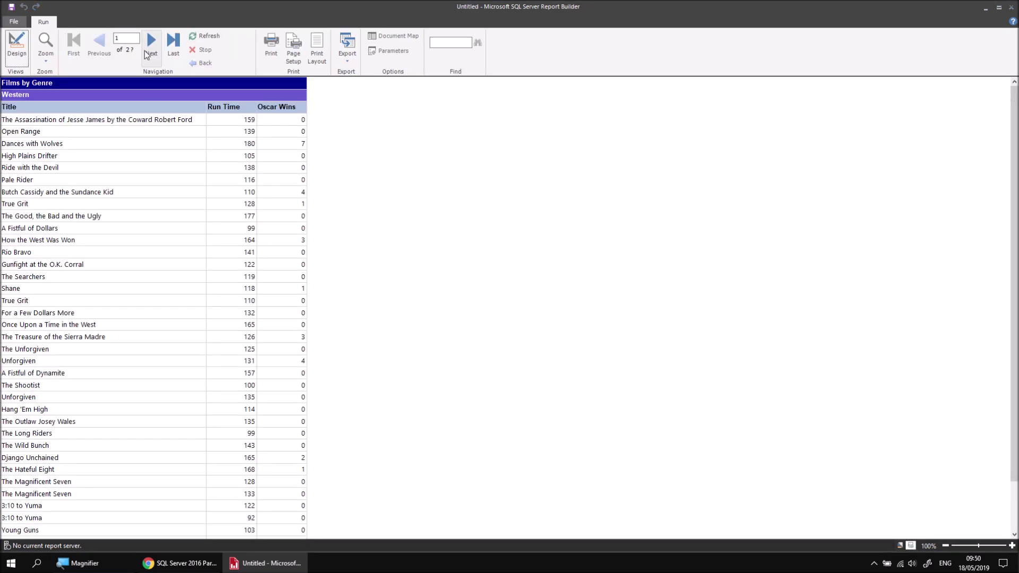
left_click(151, 48)
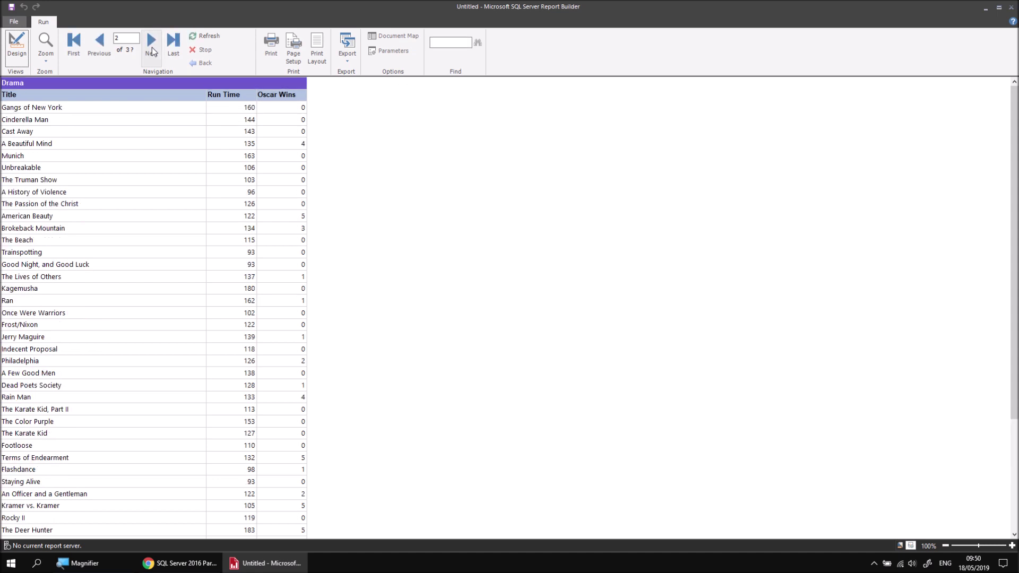
left_click(152, 51)
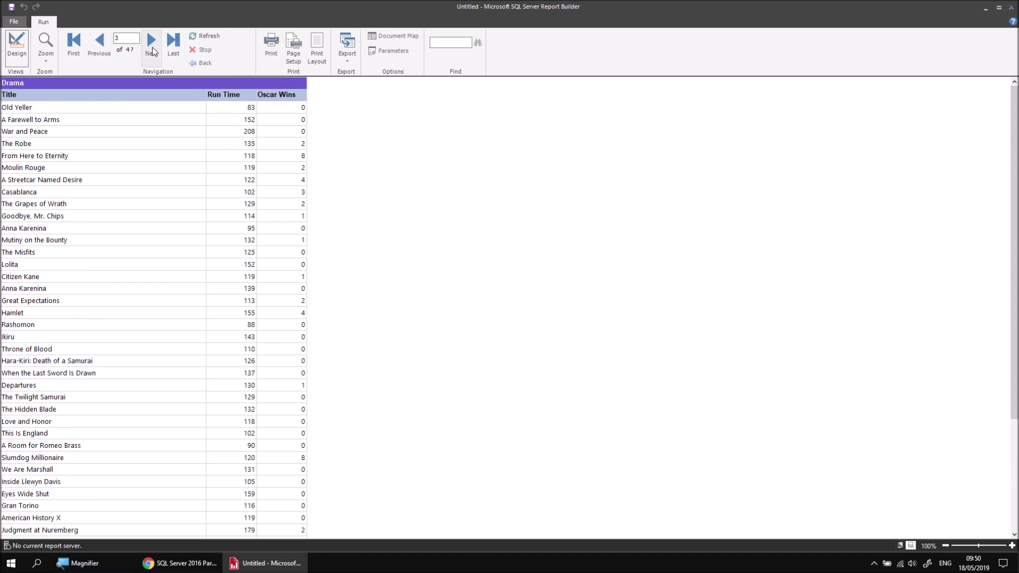
left_click(153, 52)
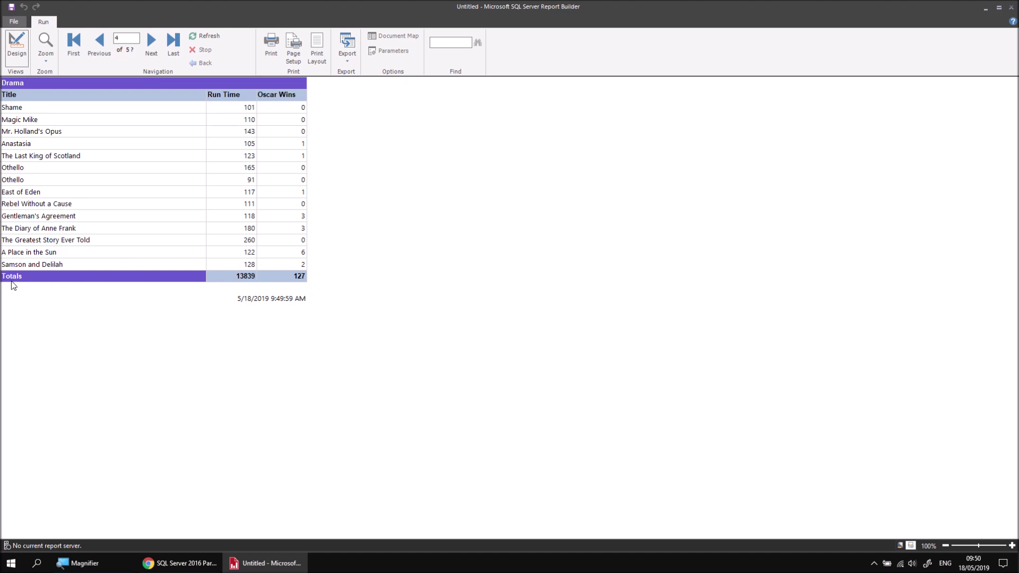
left_click(152, 51)
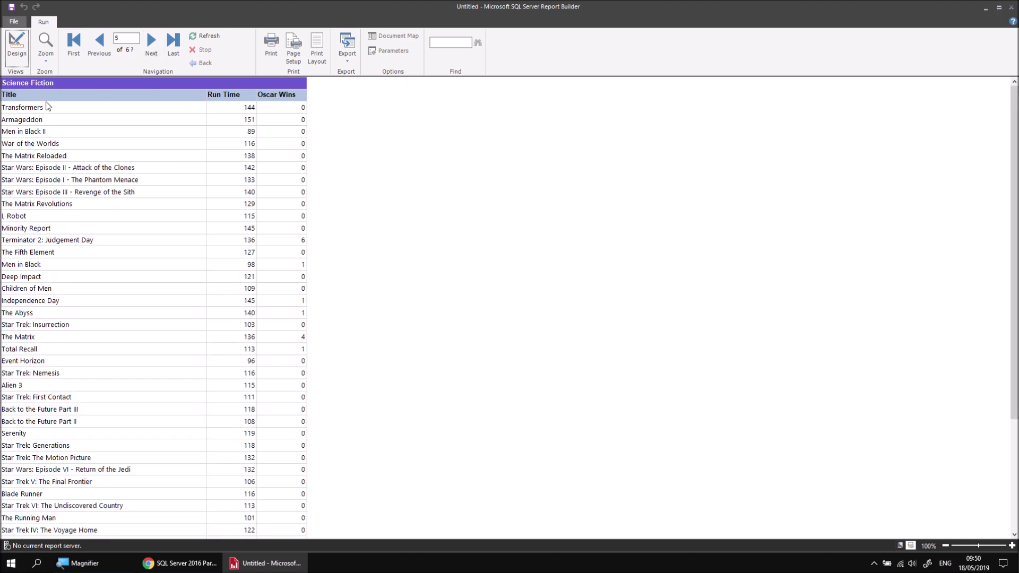
left_click(152, 51)
left_click(154, 51)
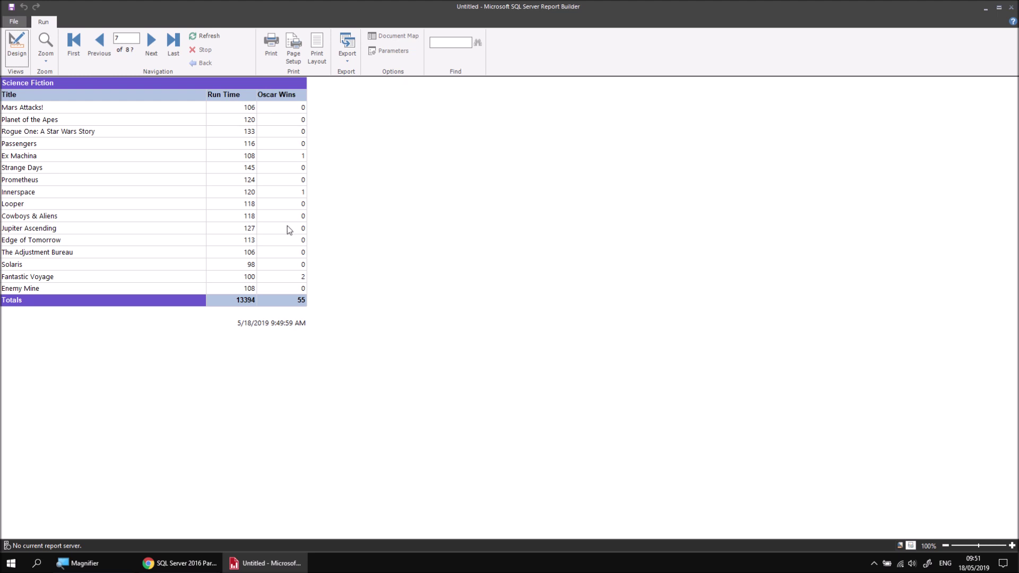
left_click(18, 54)
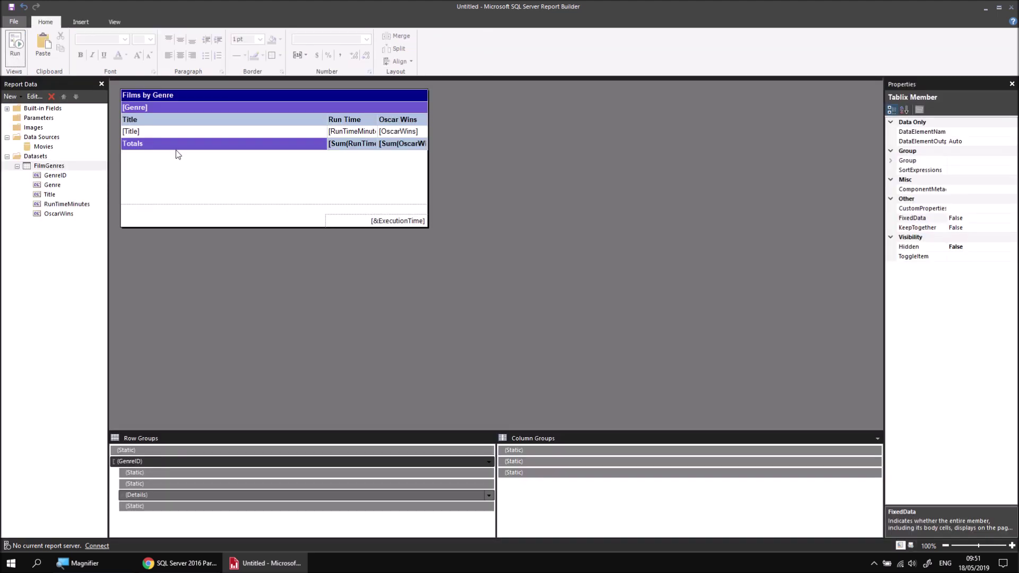
Step: Insert a new table row below the Totals row, outside the GenreID group
left_click(161, 106)
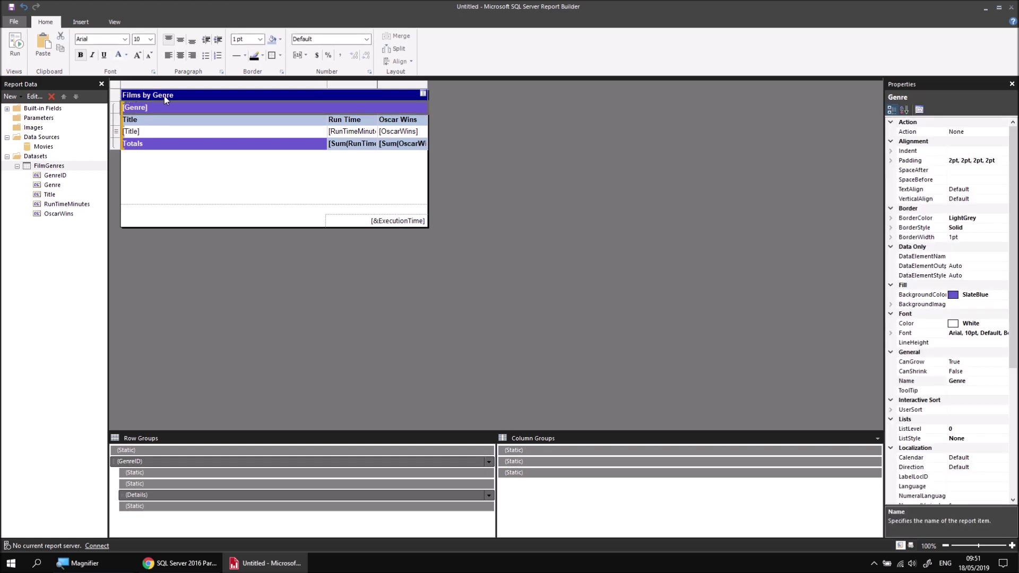
right_click(118, 148)
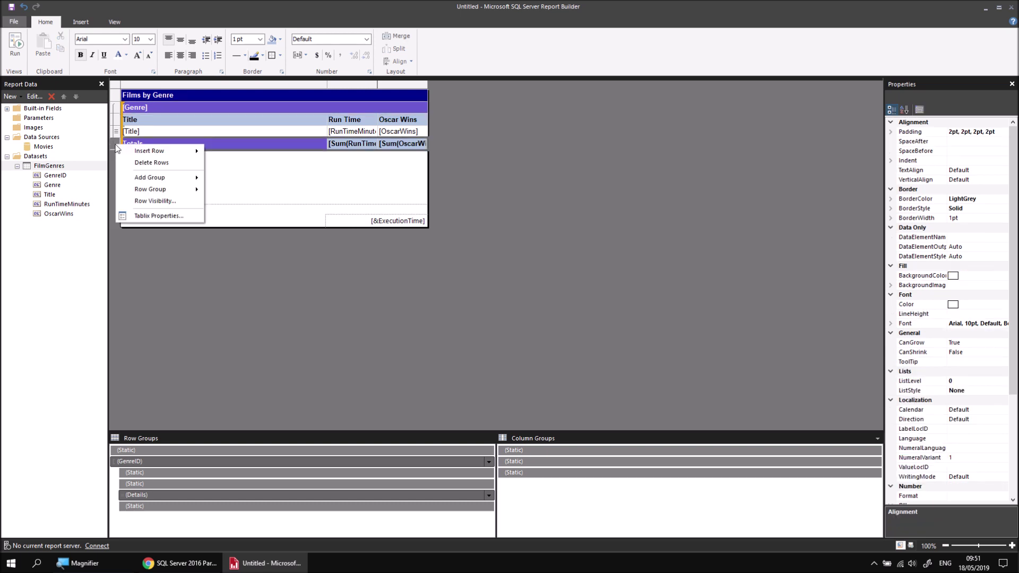
mouse_move(162, 152)
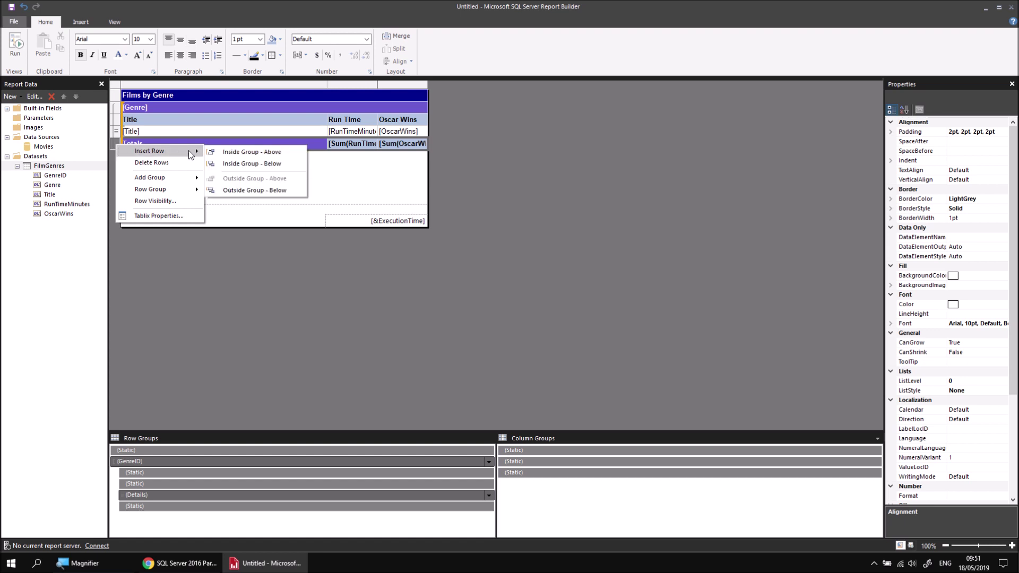
left_click(233, 192)
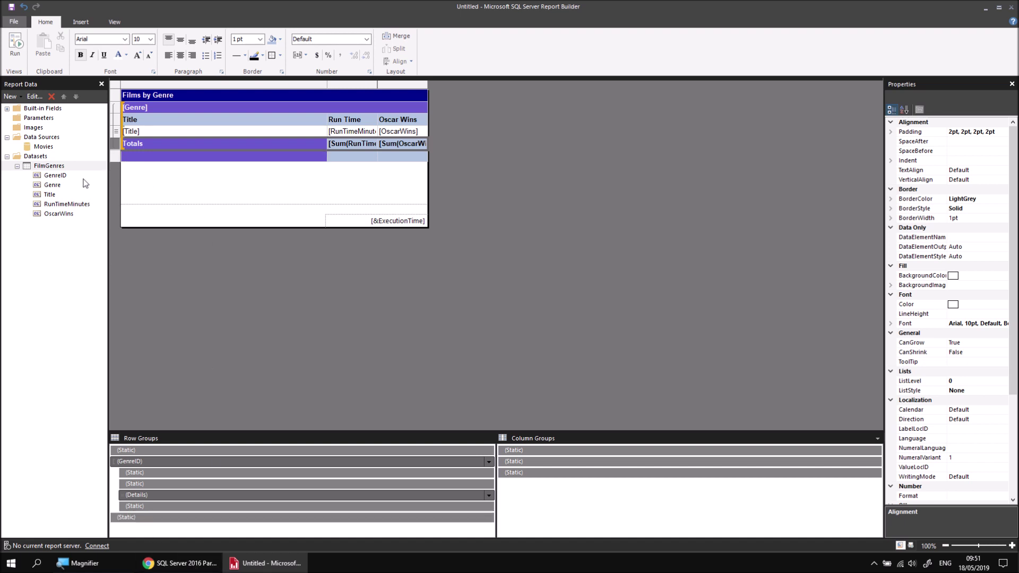
Step: Fill the first cell of the new footer row with DarkBlue and enter the label "Table Totals"
left_click(153, 142)
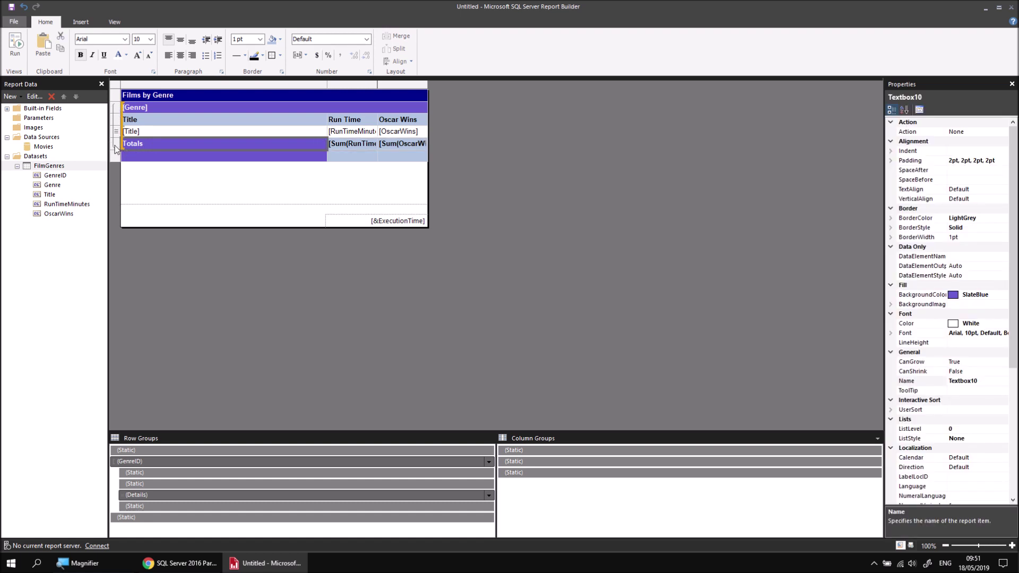
left_click(171, 153)
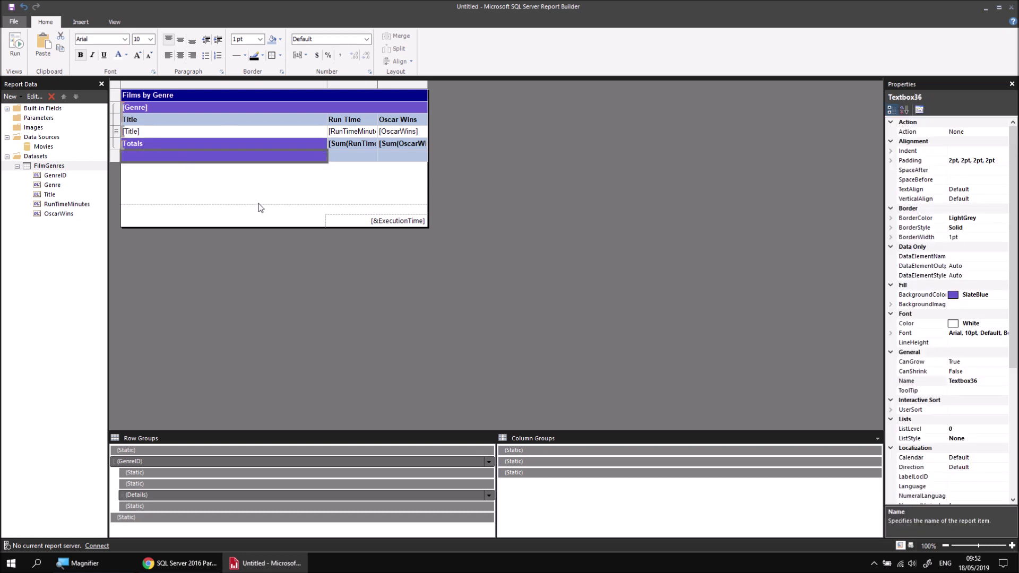
left_click(280, 40)
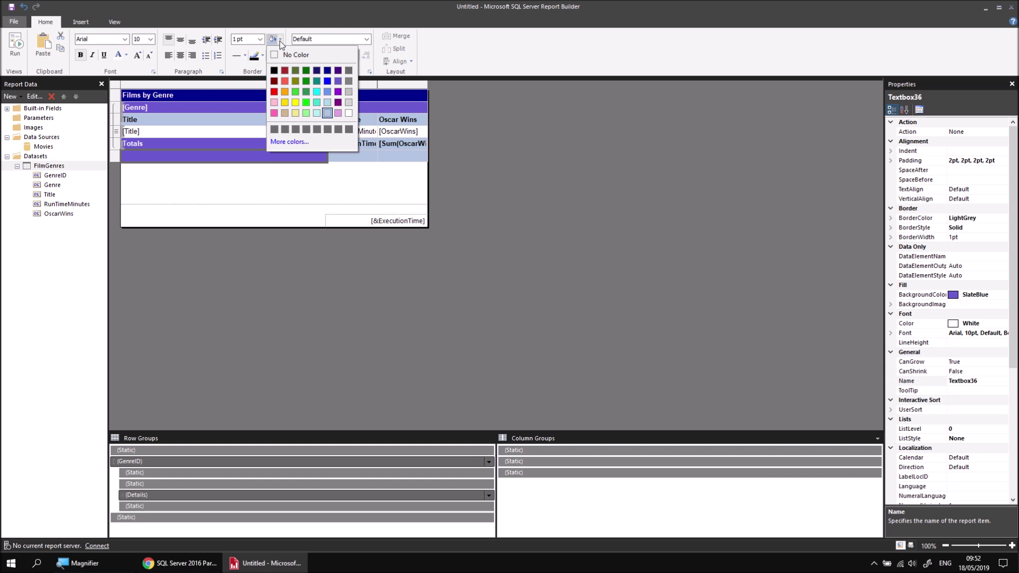
left_click(328, 71)
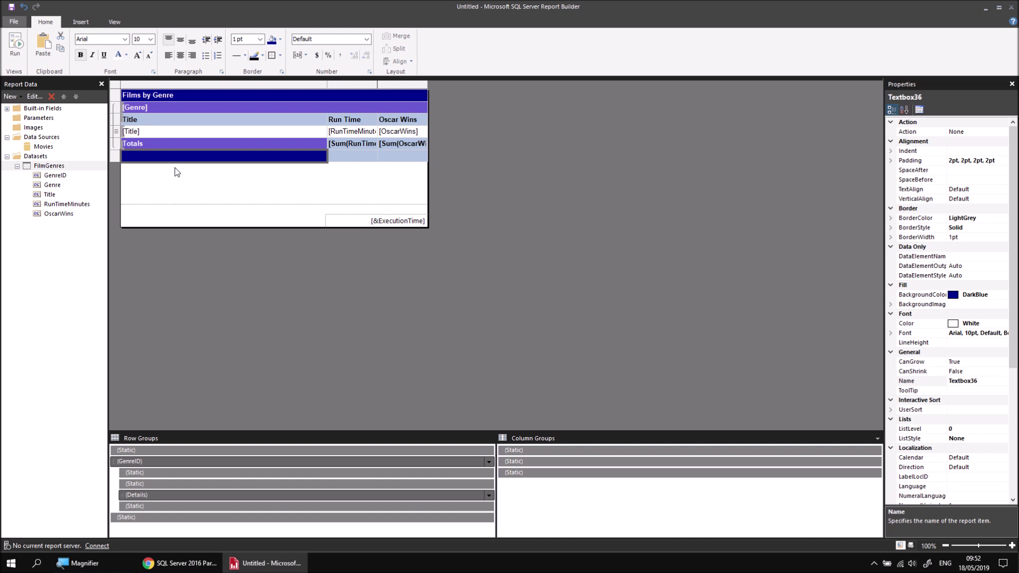
type("Table Totals")
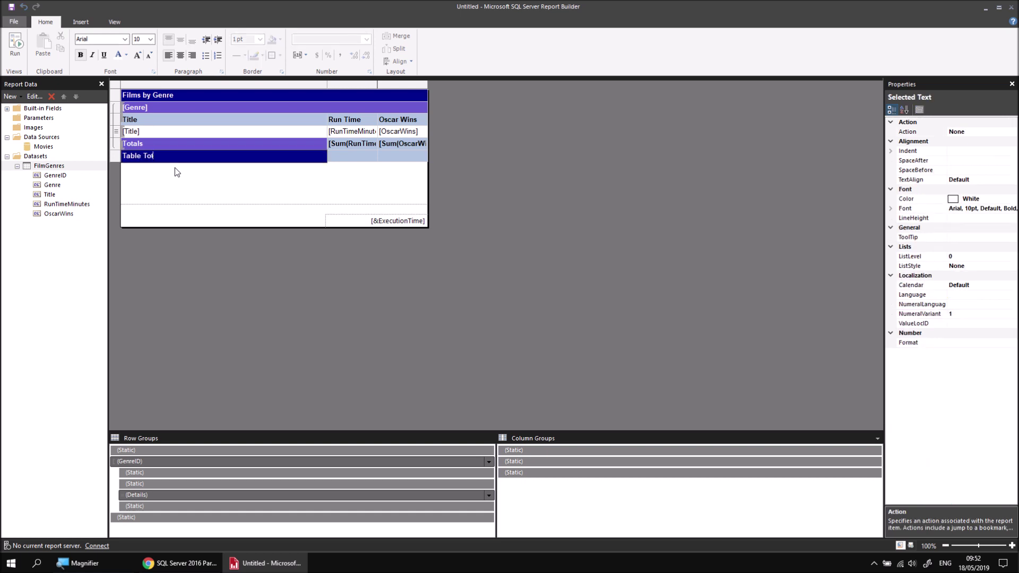
Step: Add the RunTimeMinutes and OscarWins sums to the Run Time and Oscar Wins cells of the Table Totals row
left_click(371, 155)
left_click(399, 200)
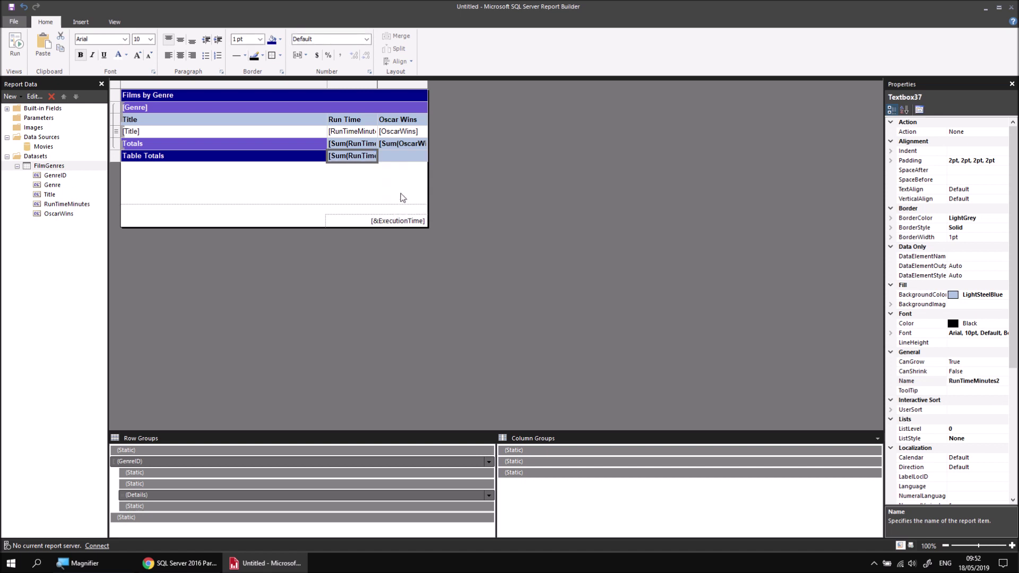
left_click(423, 155)
left_click(449, 212)
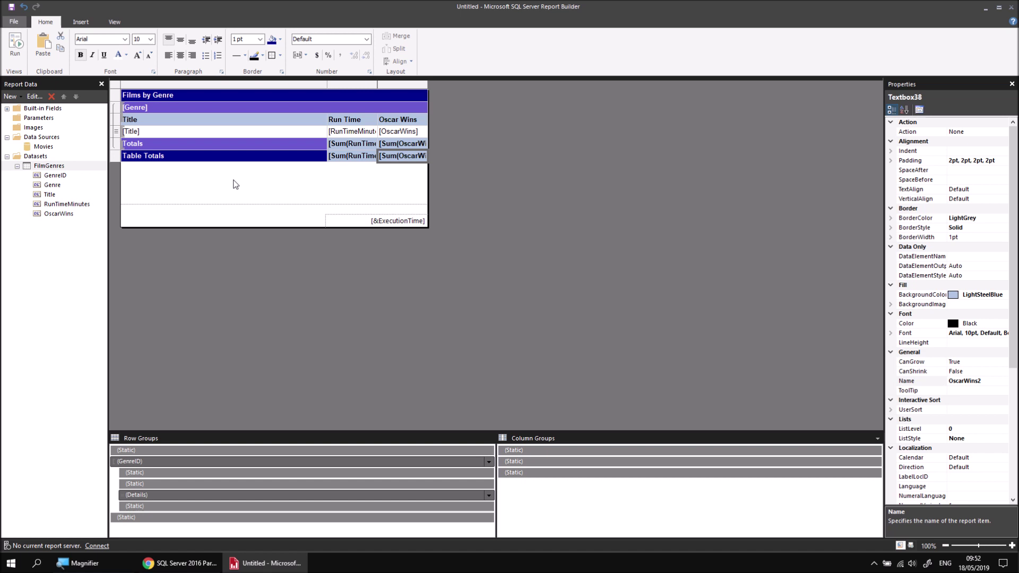
Step: Run the report, check the Table Totals row on the last page, and return to the design view
left_click(15, 47)
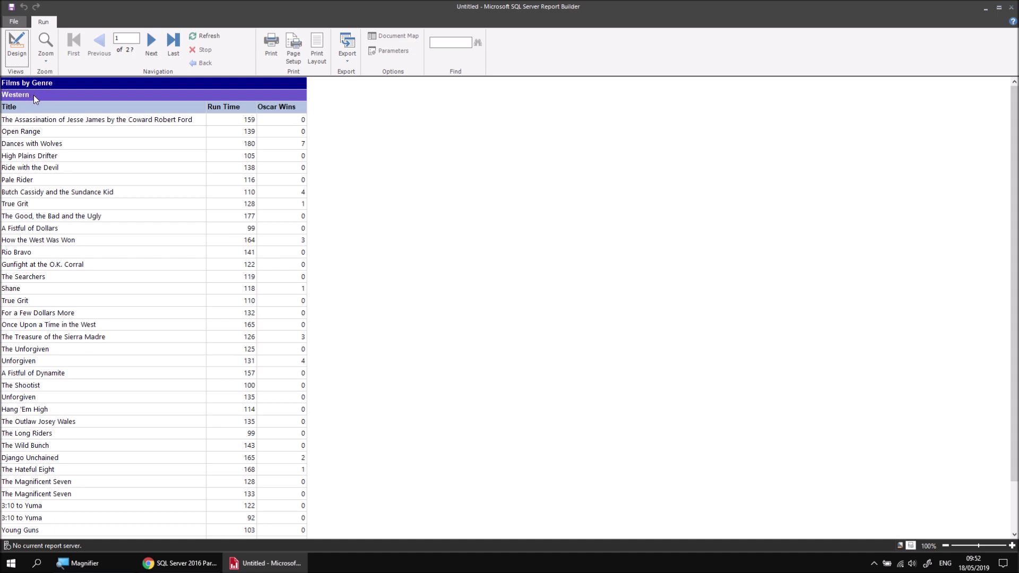
left_click(174, 44)
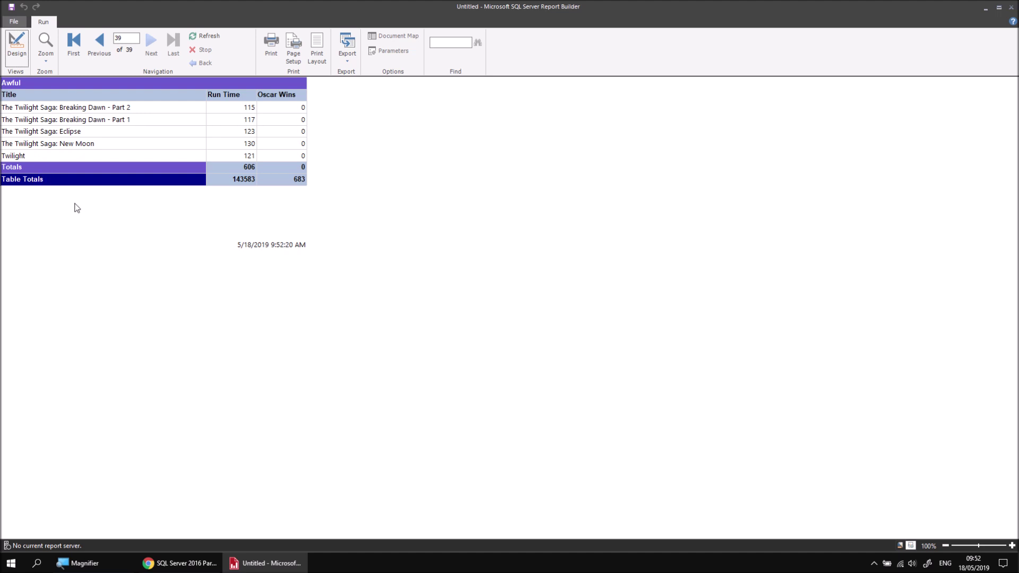
left_click(17, 46)
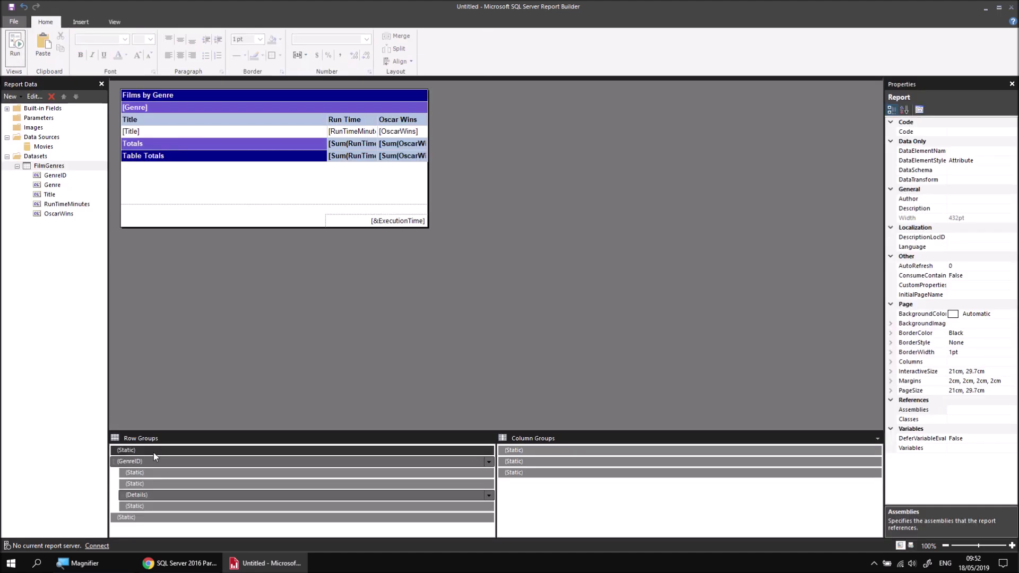
Step: Extend the GenreID group's page breaks to occur also at the start of the group
right_click(154, 460)
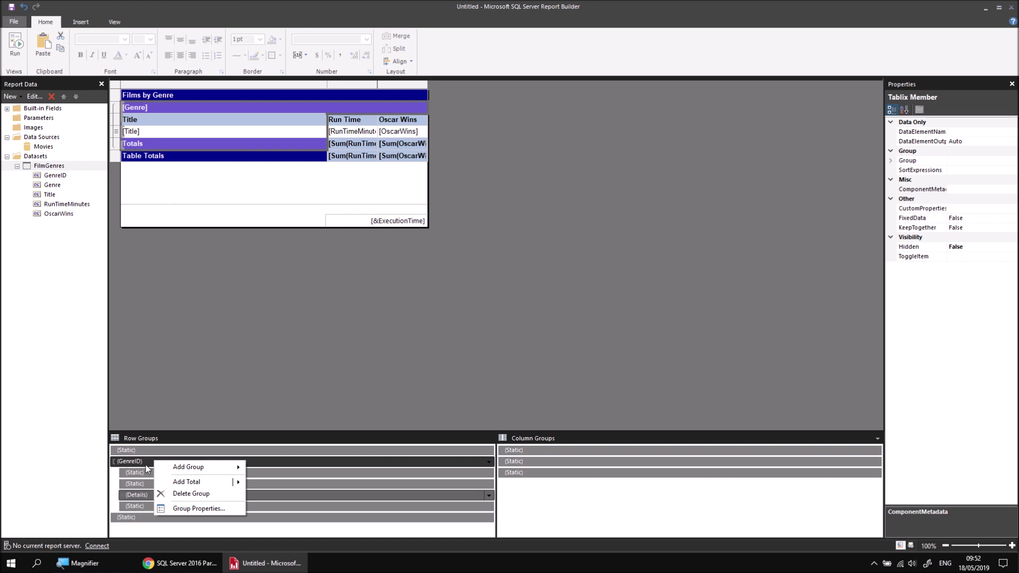
left_click(177, 509)
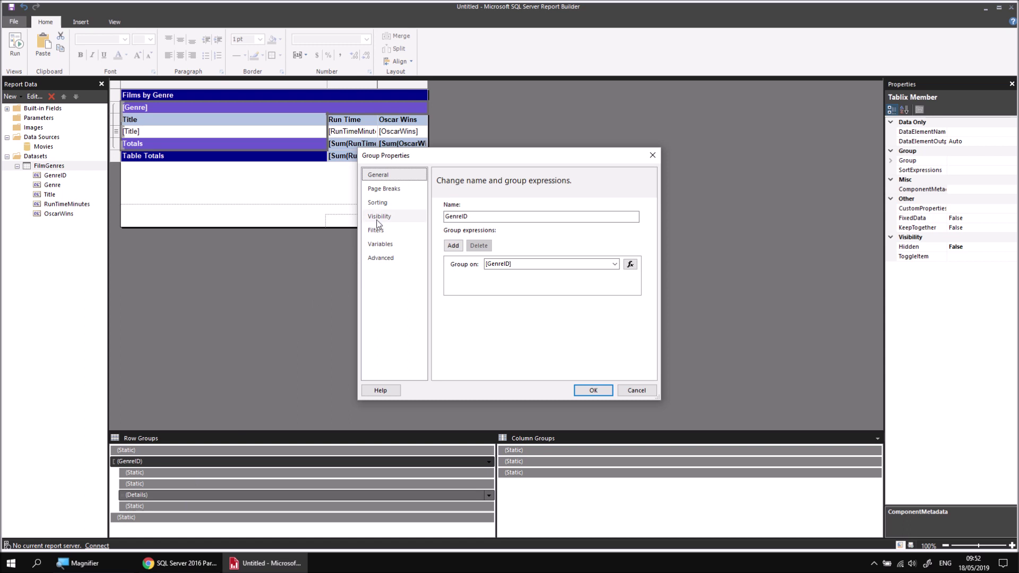
left_click(387, 189)
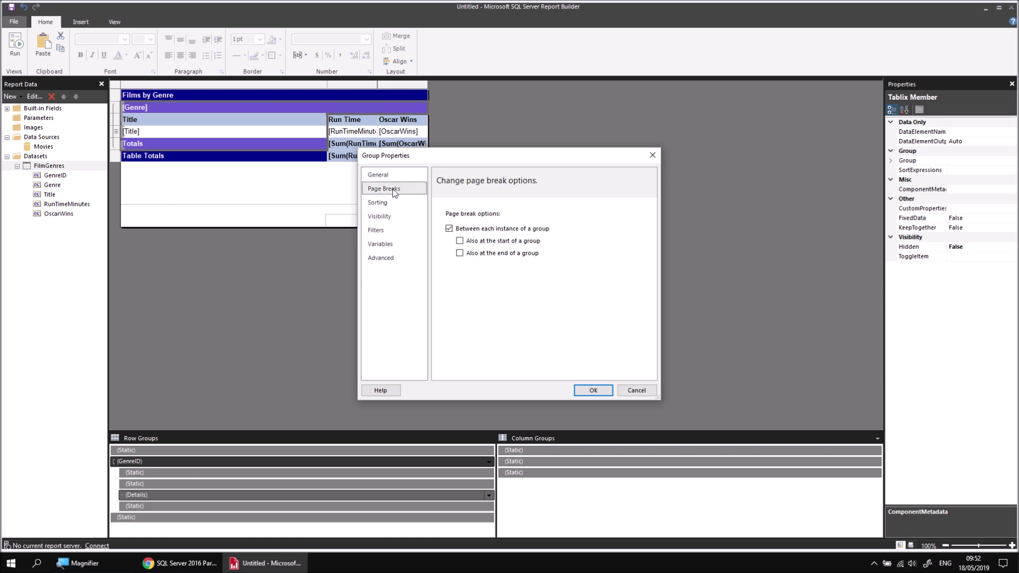
left_click(460, 242)
left_click(588, 389)
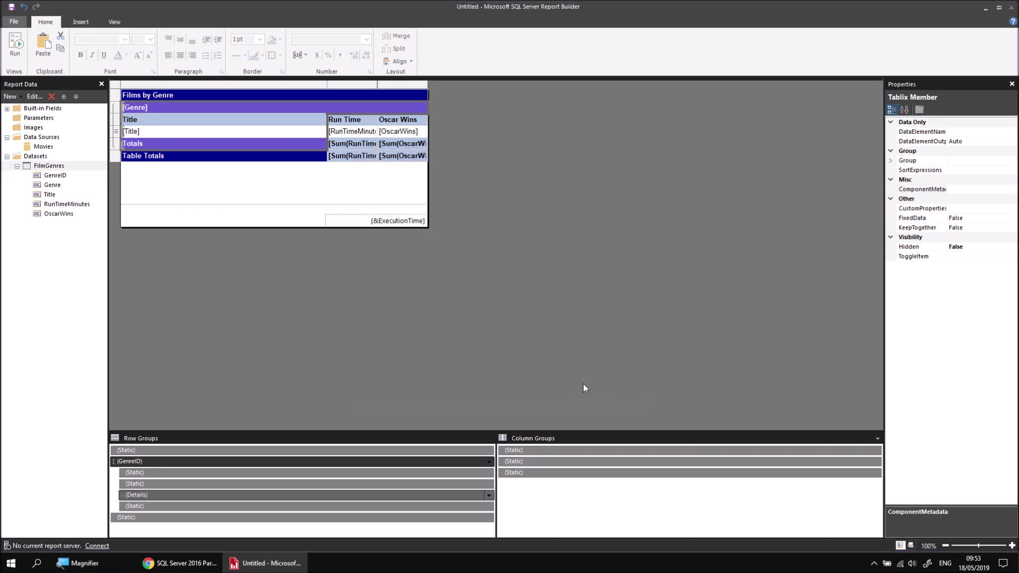
Step: Run the report and check the Table Totals row on its last page
left_click(15, 45)
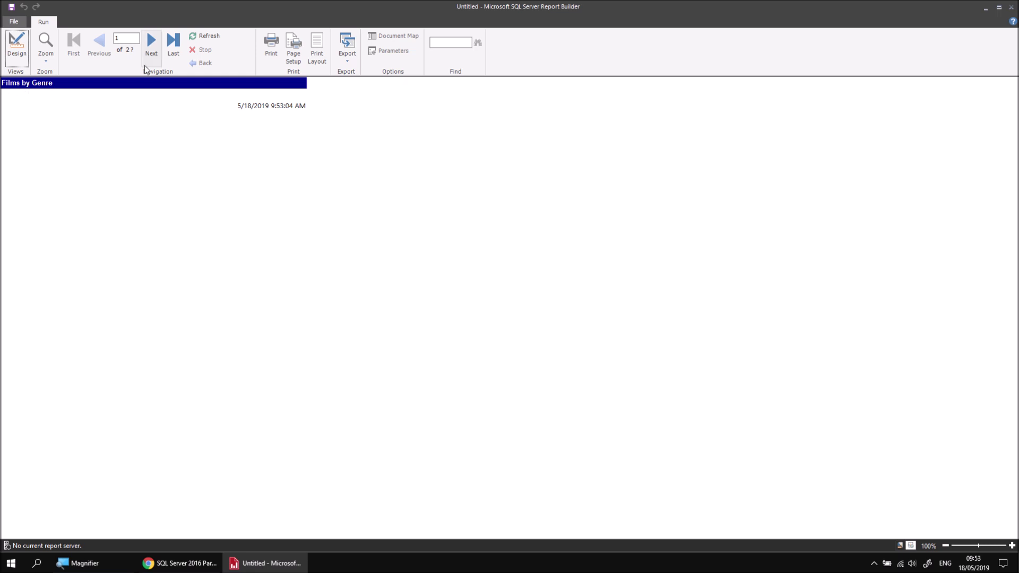
left_click(170, 51)
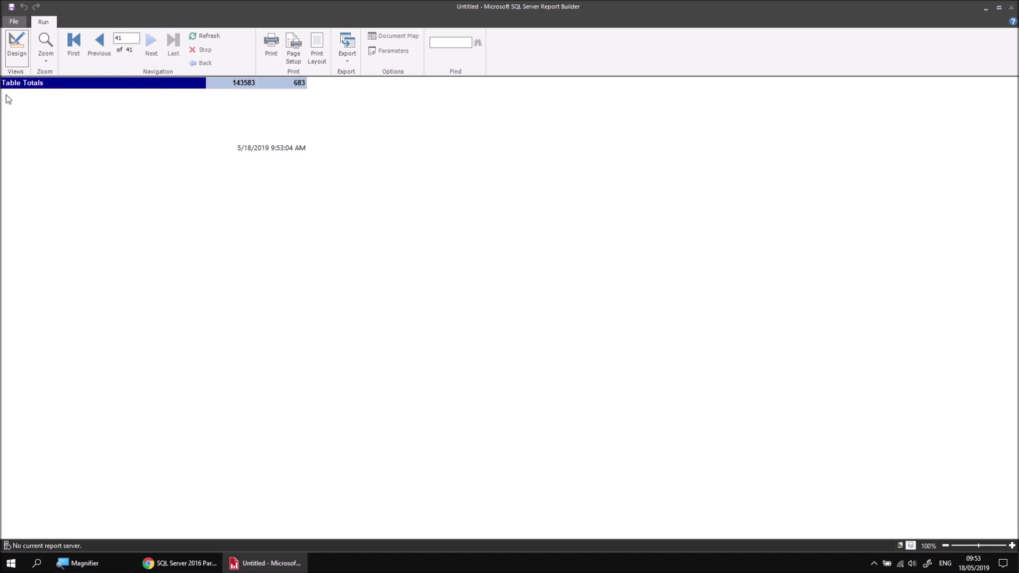
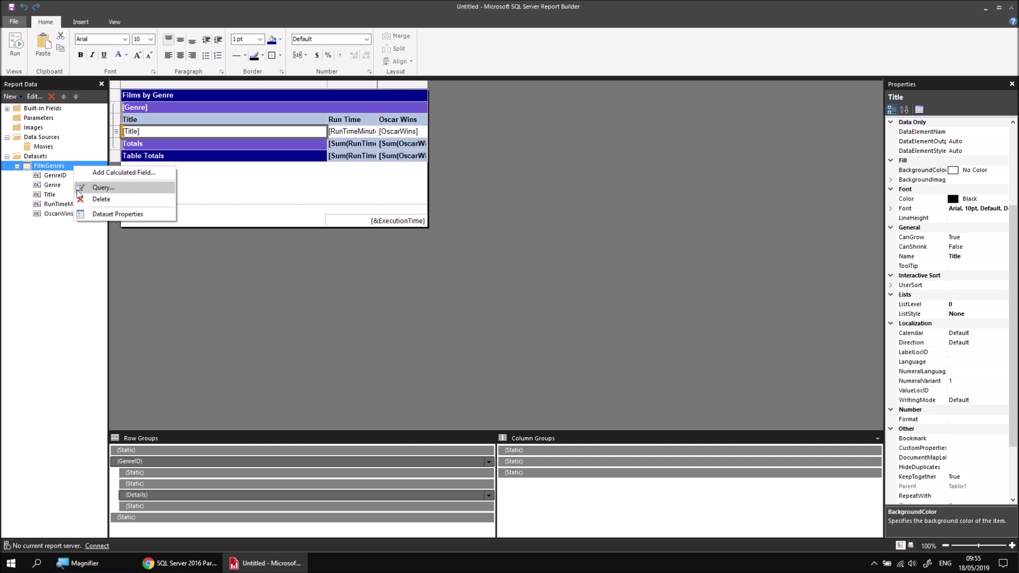
left_click(99, 217)
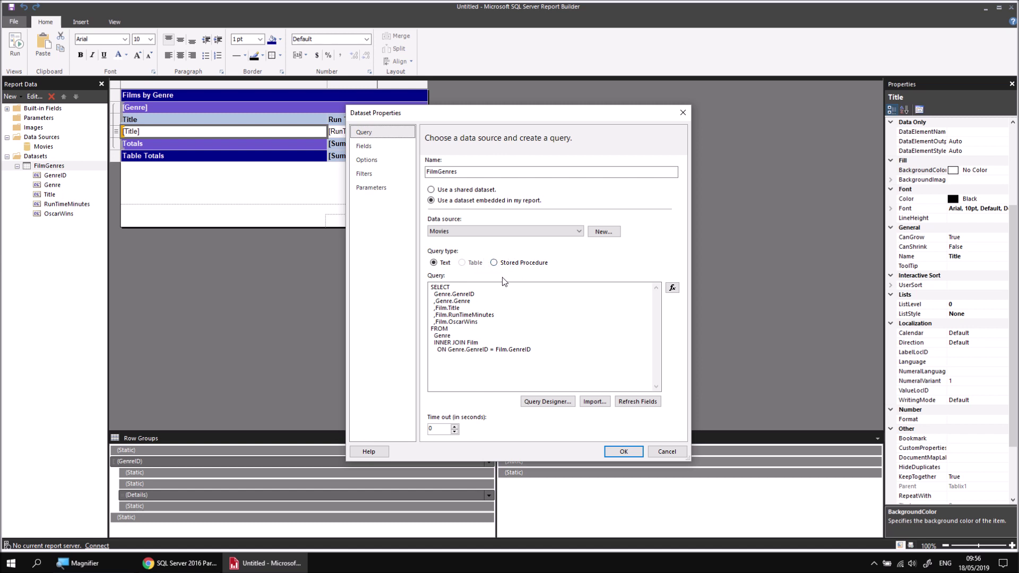
left_click(494, 262)
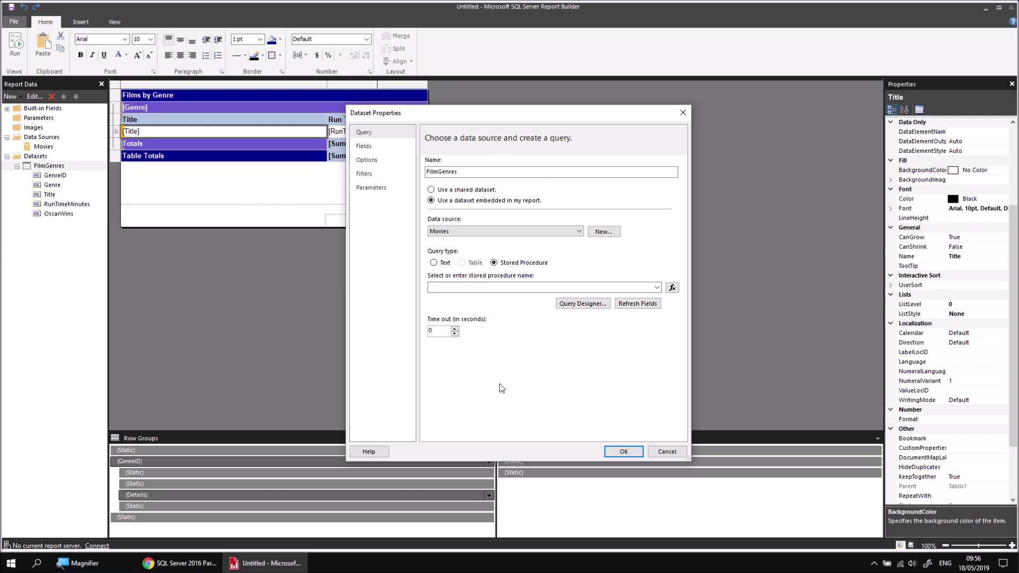
left_click(667, 452)
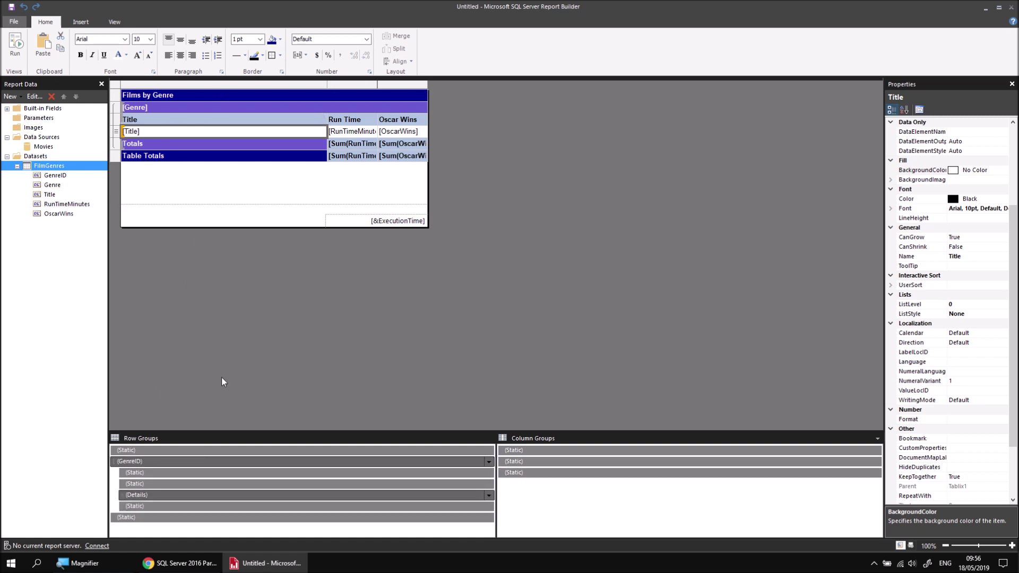
Step: Add a sort by Title, A to Z, to the Details row group
left_click(173, 496)
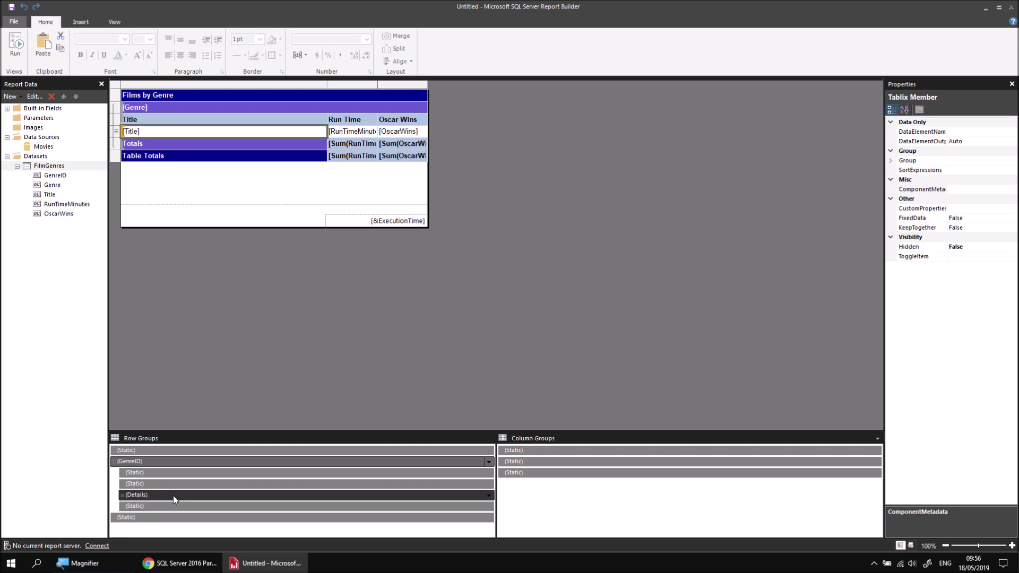
right_click(173, 495)
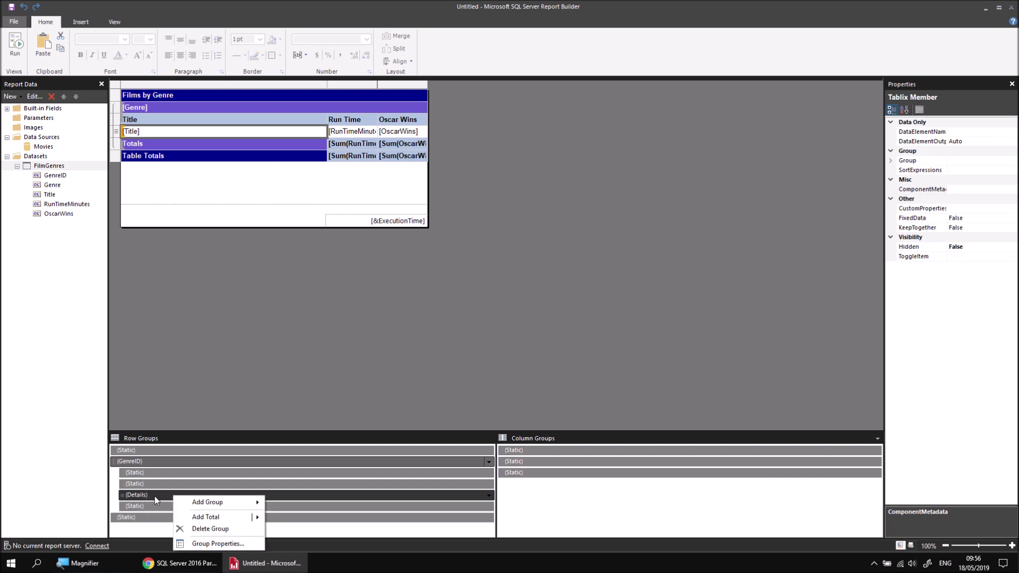
left_click(219, 546)
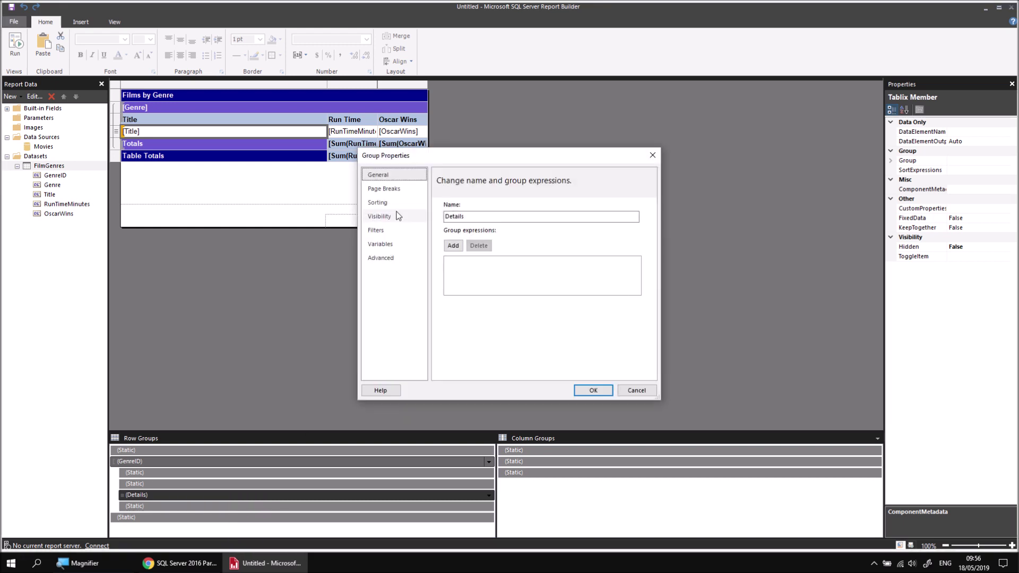
left_click(393, 204)
left_click(449, 205)
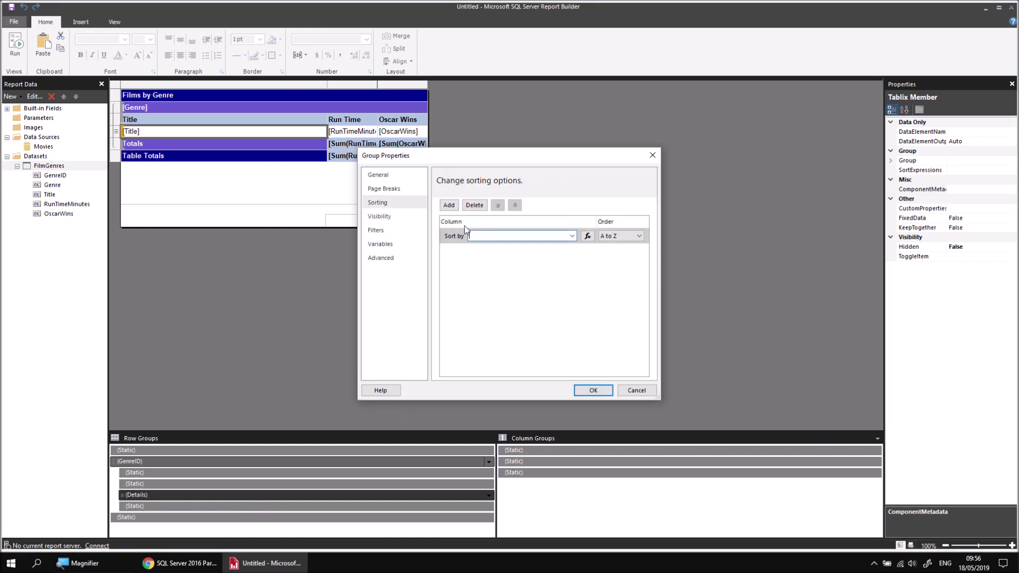
left_click(571, 237)
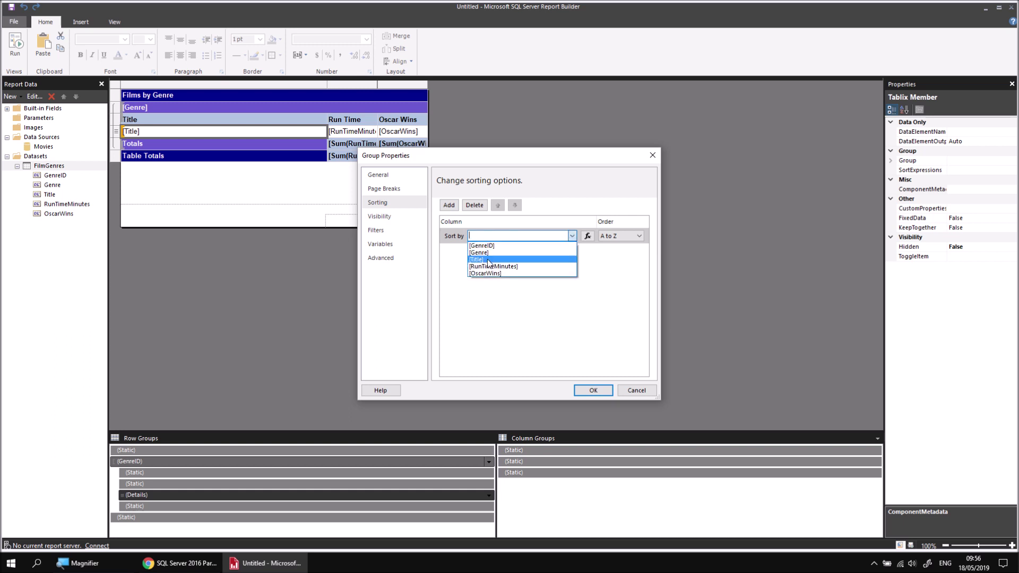
left_click(525, 259)
left_click(591, 390)
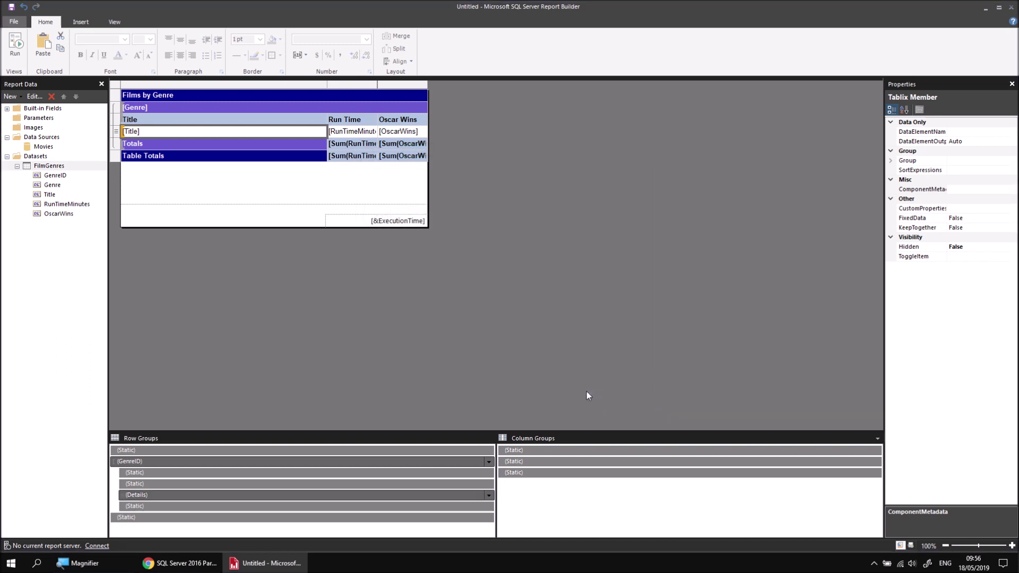
Step: Change the sorting of the GenreID row group to sort by Genre
right_click(152, 461)
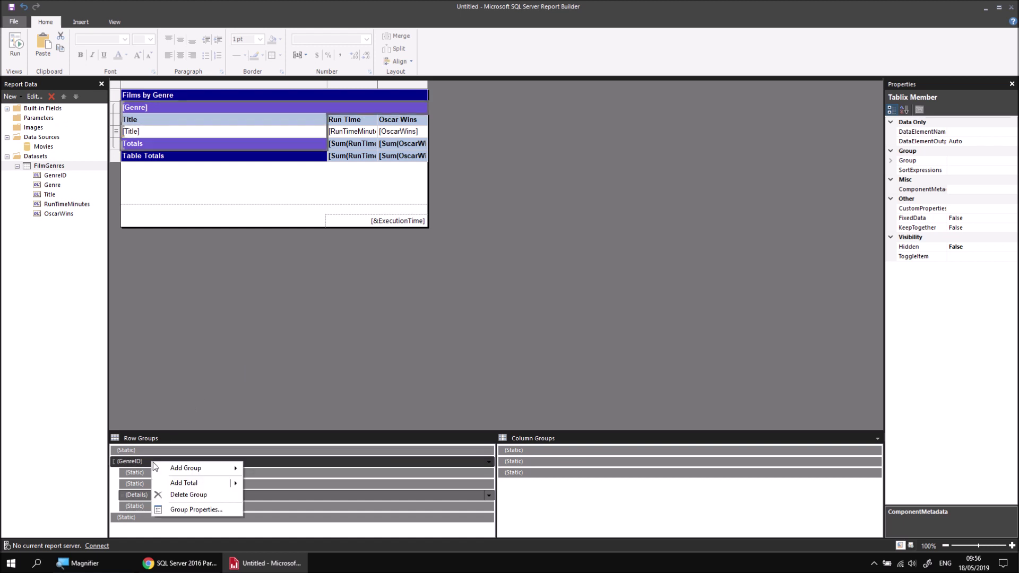
left_click(170, 511)
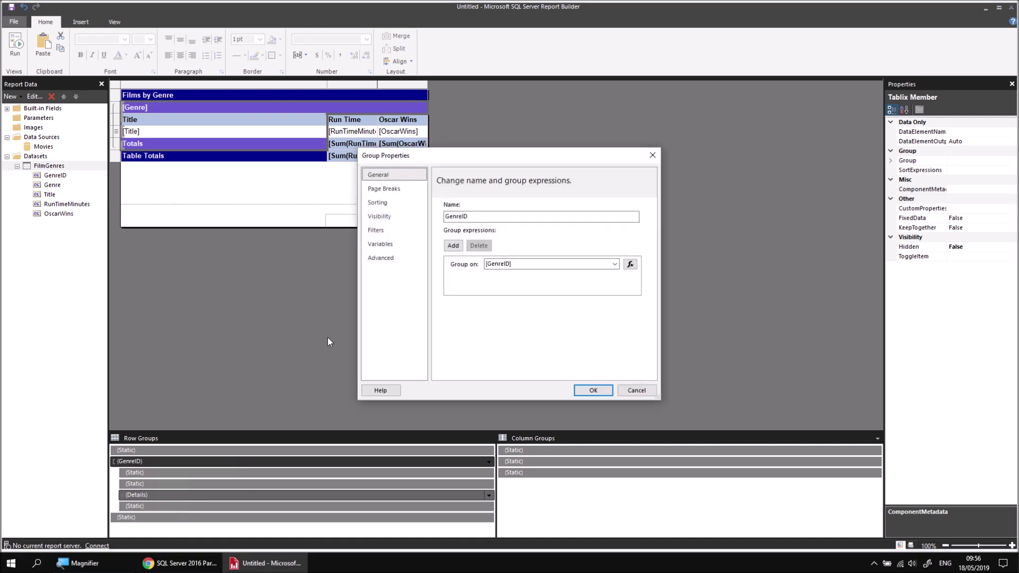
left_click(379, 203)
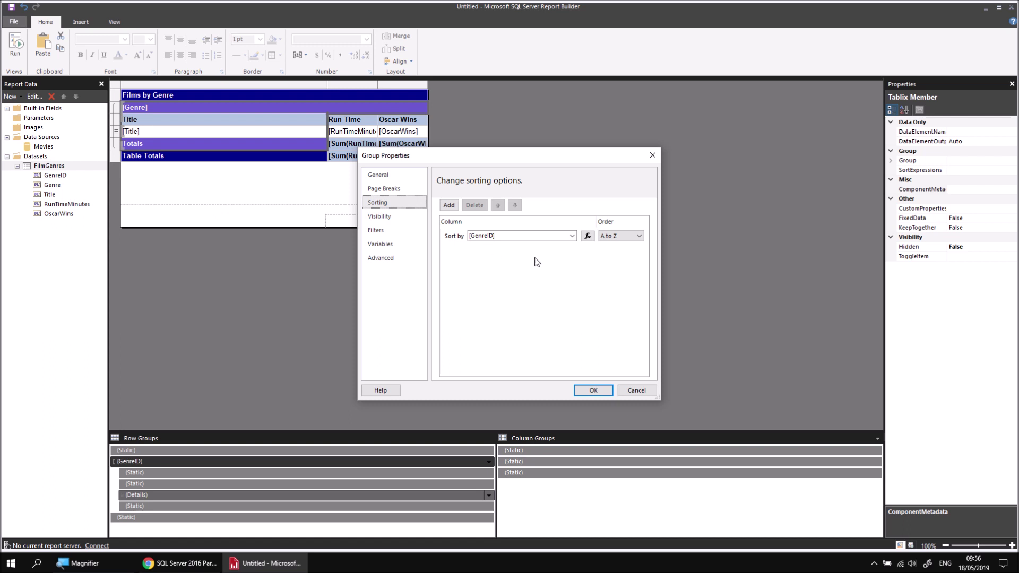
left_click(571, 237)
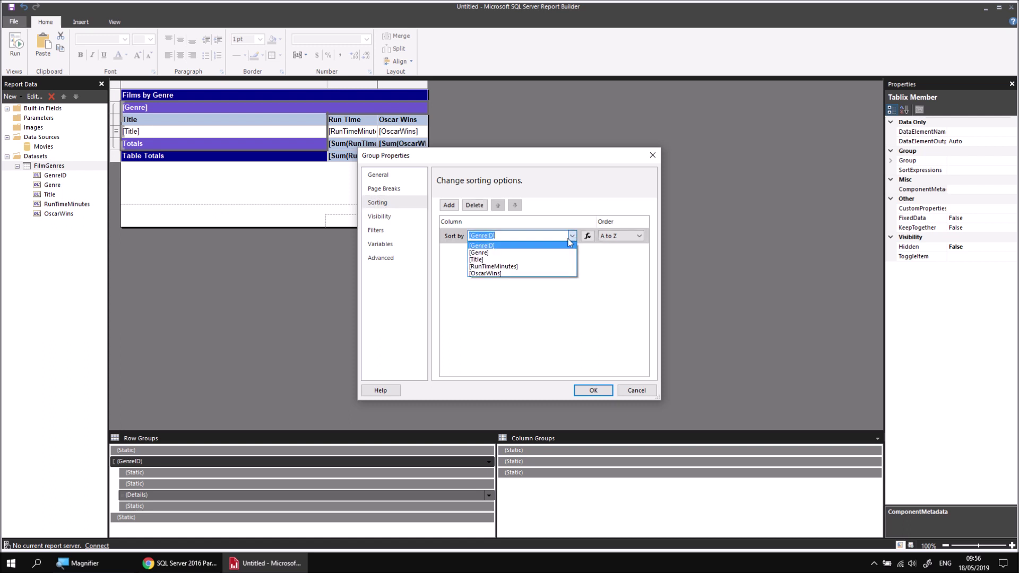
left_click(495, 252)
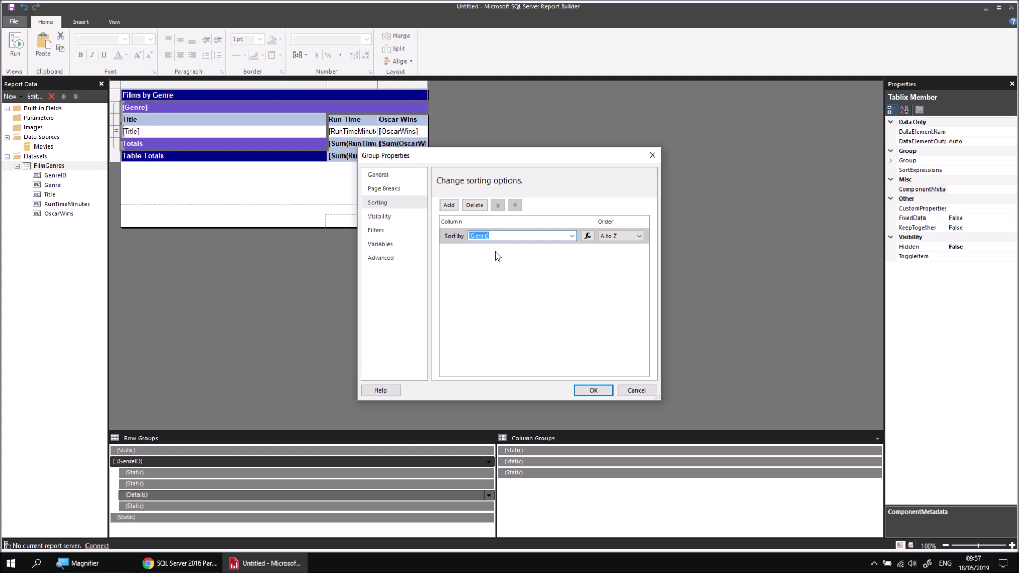
left_click(592, 390)
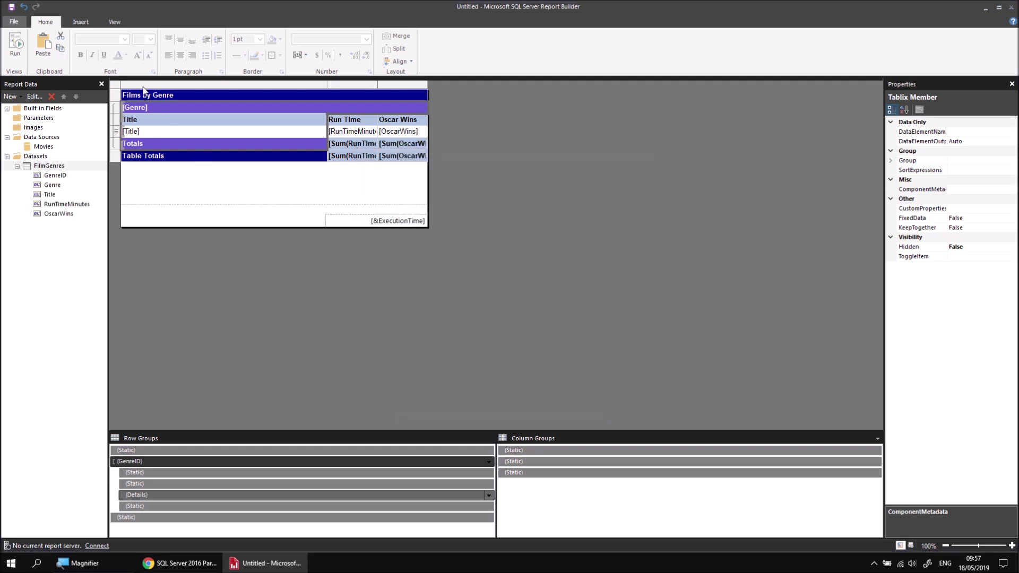
Step: Run the report and page through it to page 14 to check the sort order of genres and titles
left_click(15, 45)
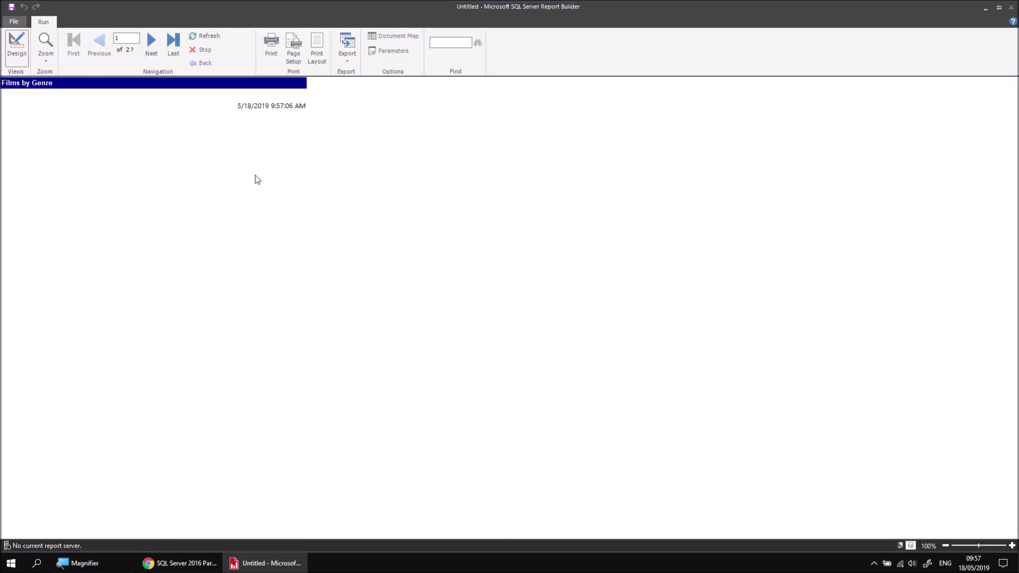
left_click(151, 43)
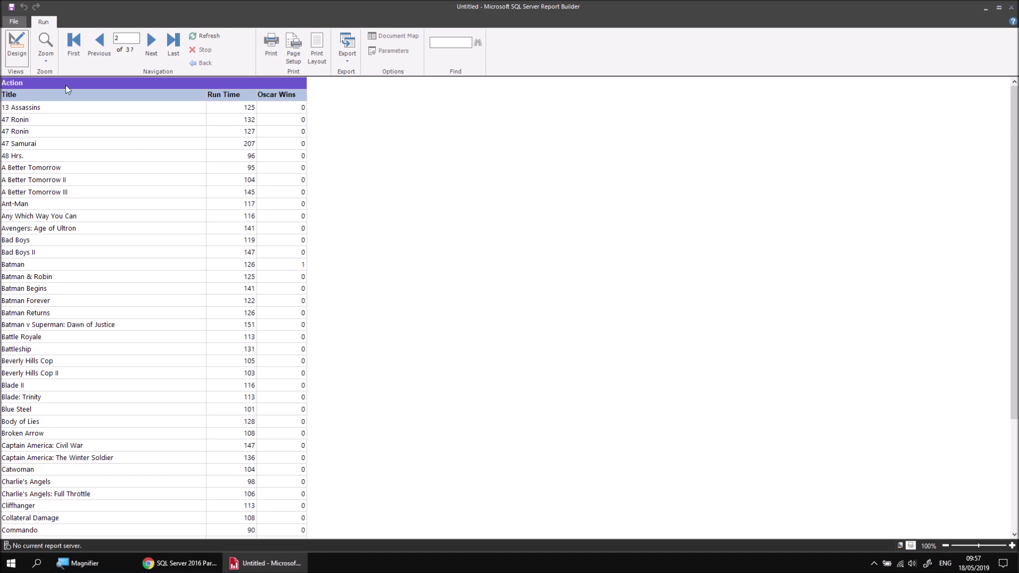
left_click(152, 43)
left_click(154, 44)
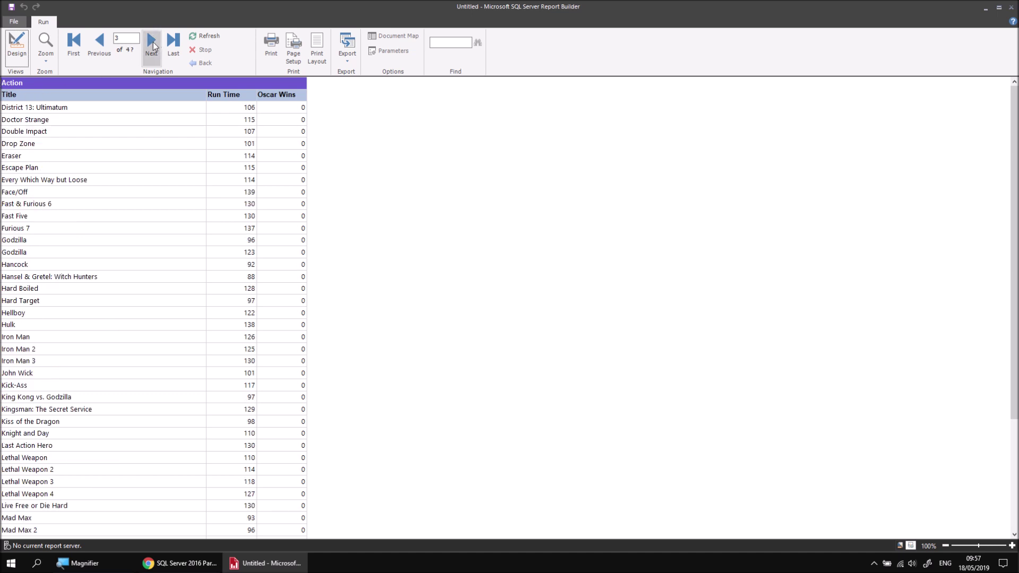
left_click(154, 46)
left_click(154, 45)
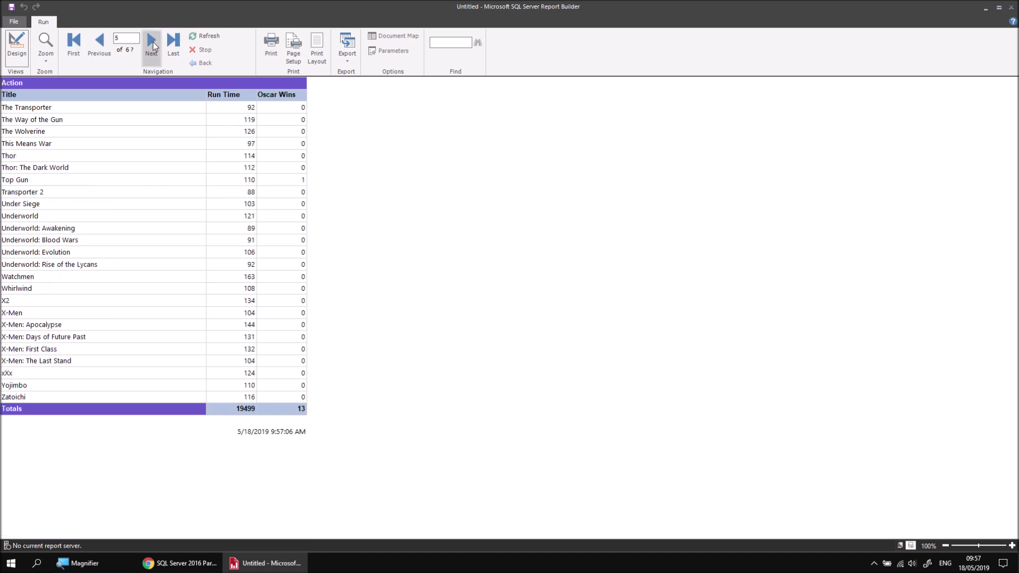
left_click(154, 46)
left_click(154, 45)
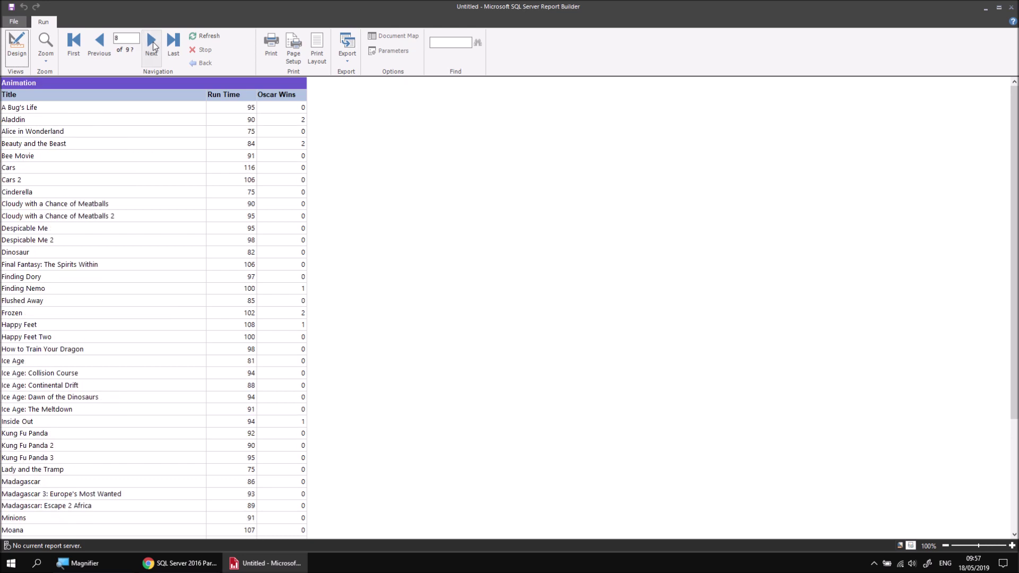
left_click(154, 46)
left_click(154, 45)
left_click(154, 46)
left_click(154, 46)
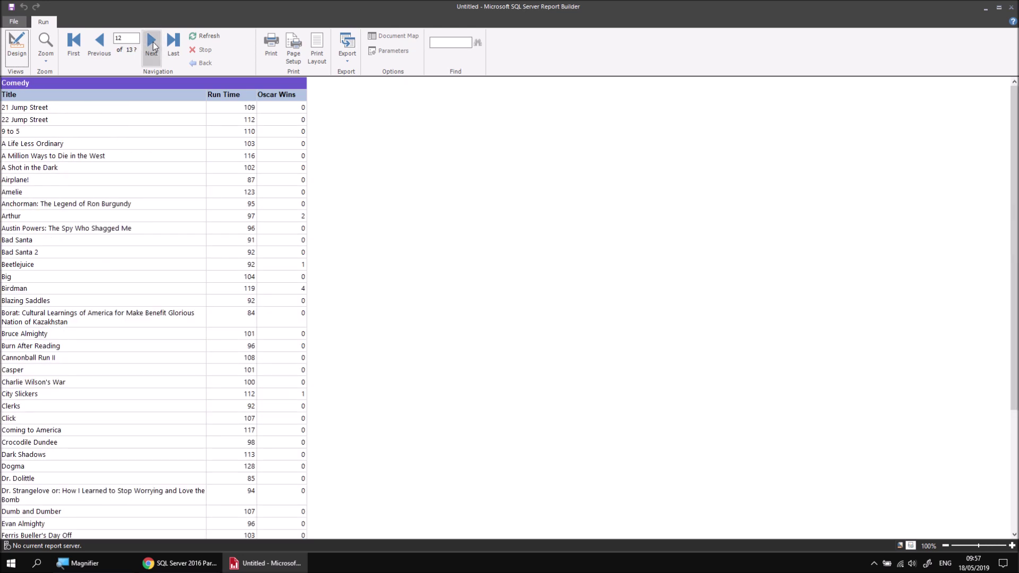
left_click(154, 46)
left_click(154, 46)
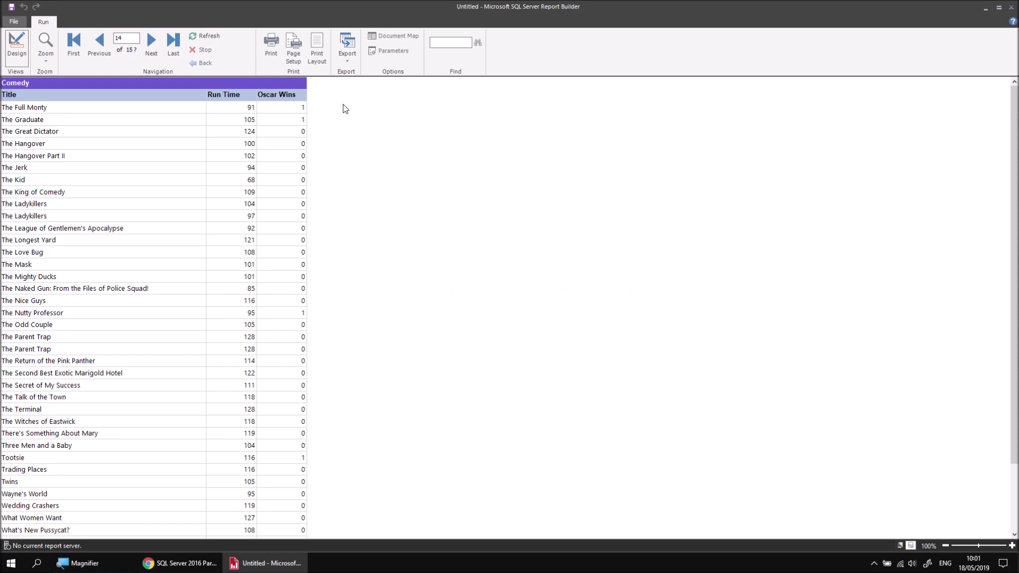
Step: Export the report to Excel and save it on the desktop as Untitled.xlsx
left_click(346, 60)
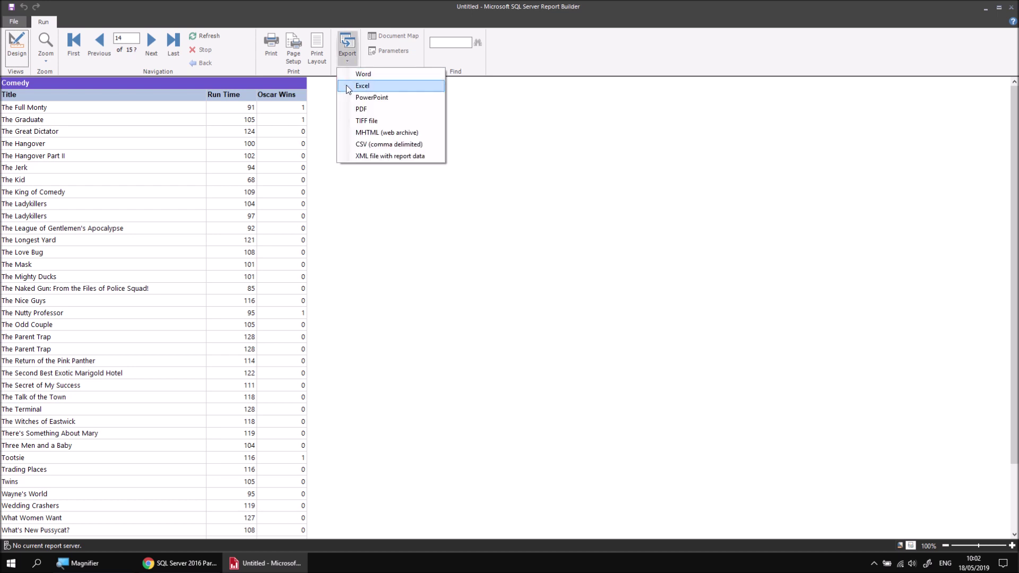
left_click(362, 85)
left_click(857, 533)
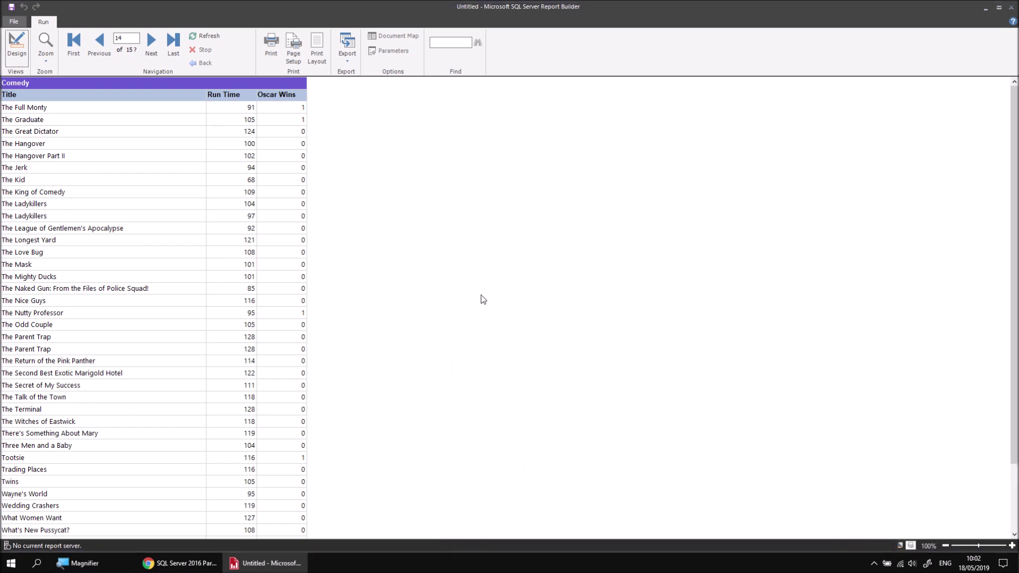
Step: Open Untitled.xlsx from the desktop in Excel, examine the genre worksheets Sheet2 to Sheet6, and close the workbook
key("super+d")
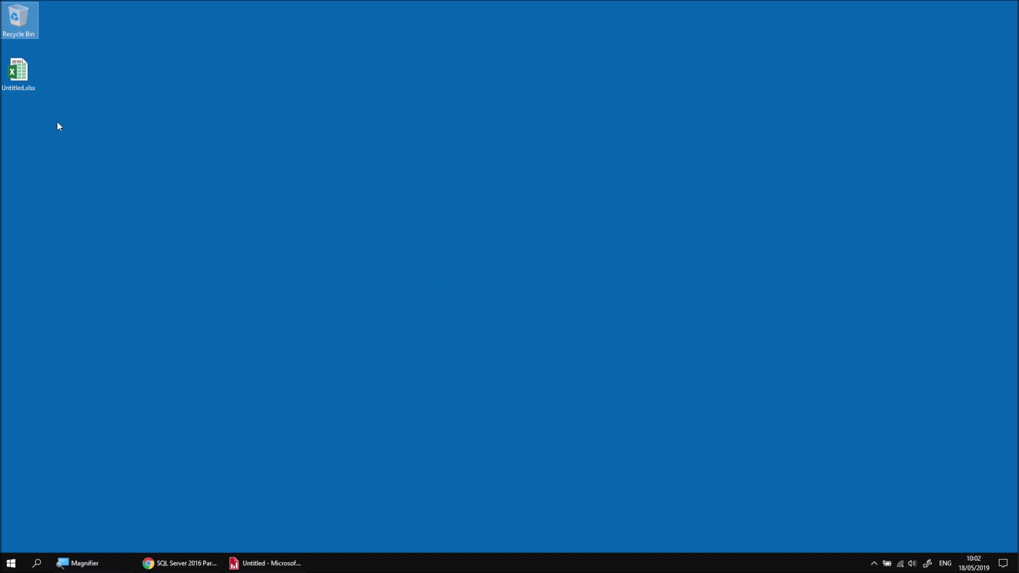
double_click(20, 73)
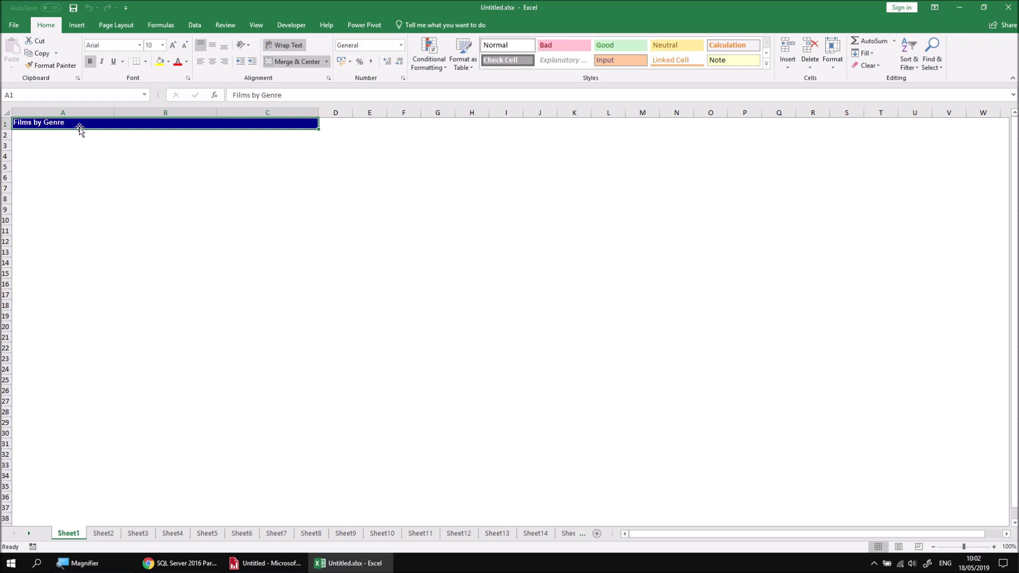
left_click(106, 535)
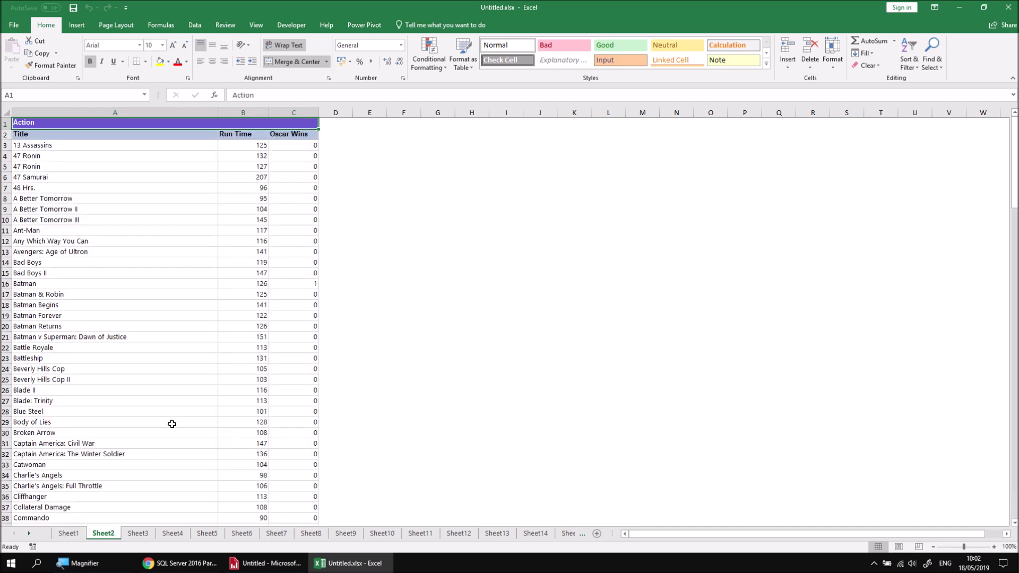
scroll(175, 423, "down", 20)
scroll(176, 423, "down", 14)
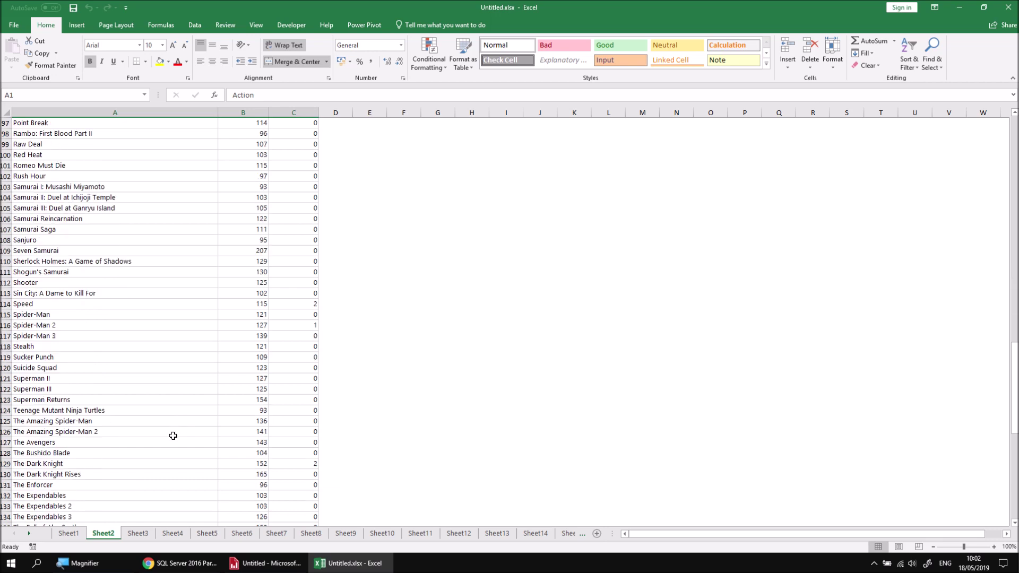
left_click(142, 534)
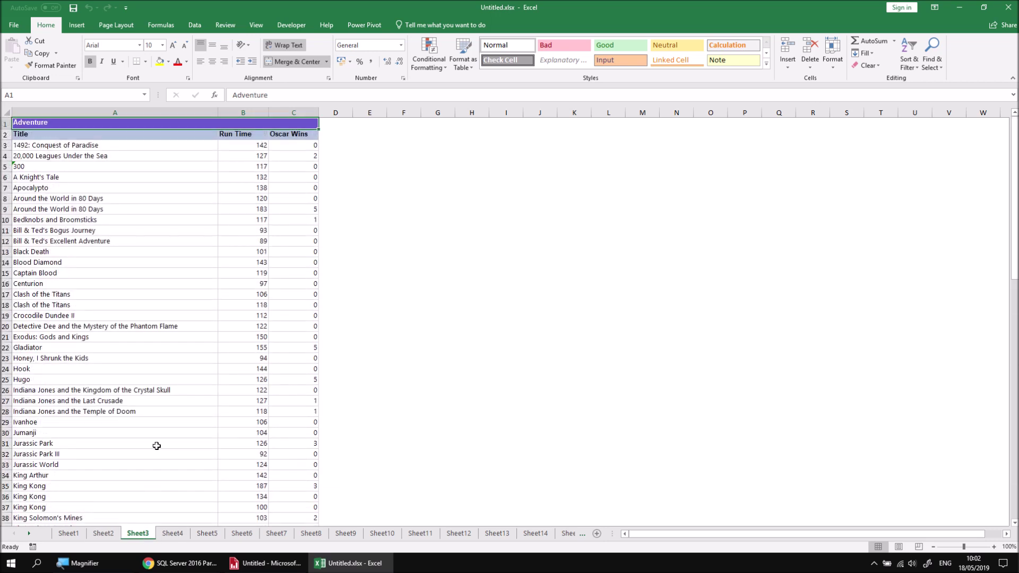
left_click(179, 536)
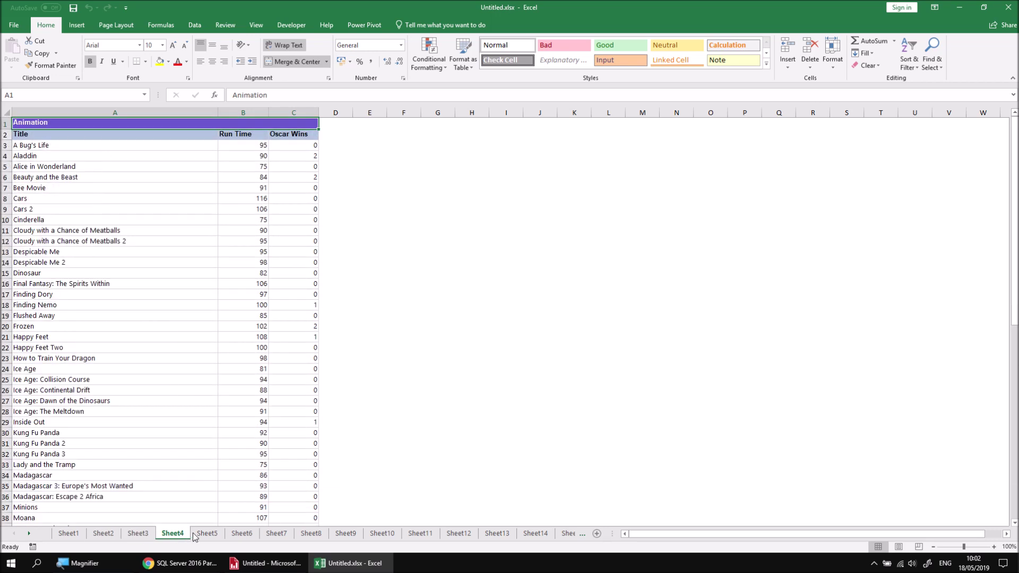
left_click(207, 539)
left_click(251, 540)
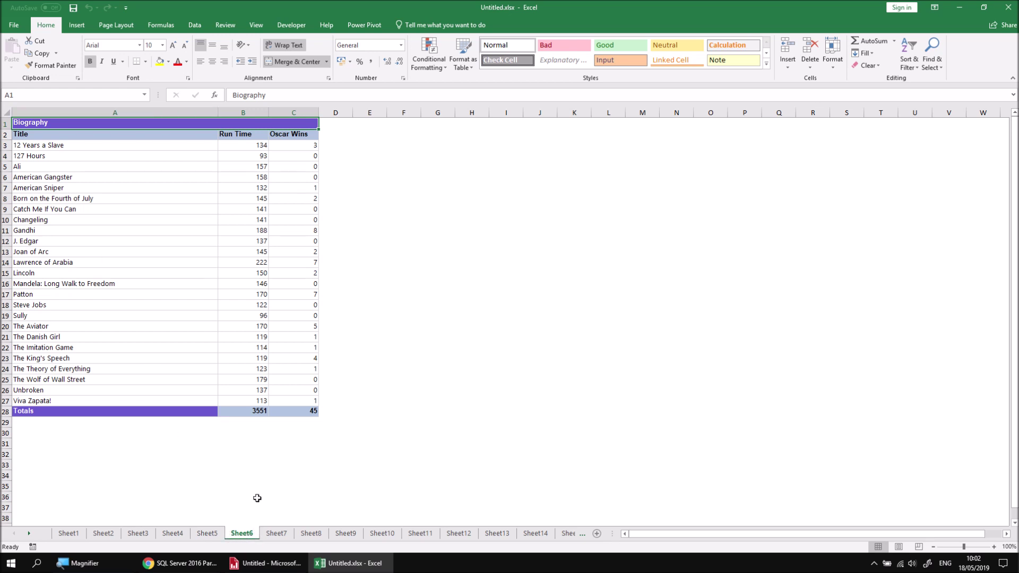
left_click(1007, 8)
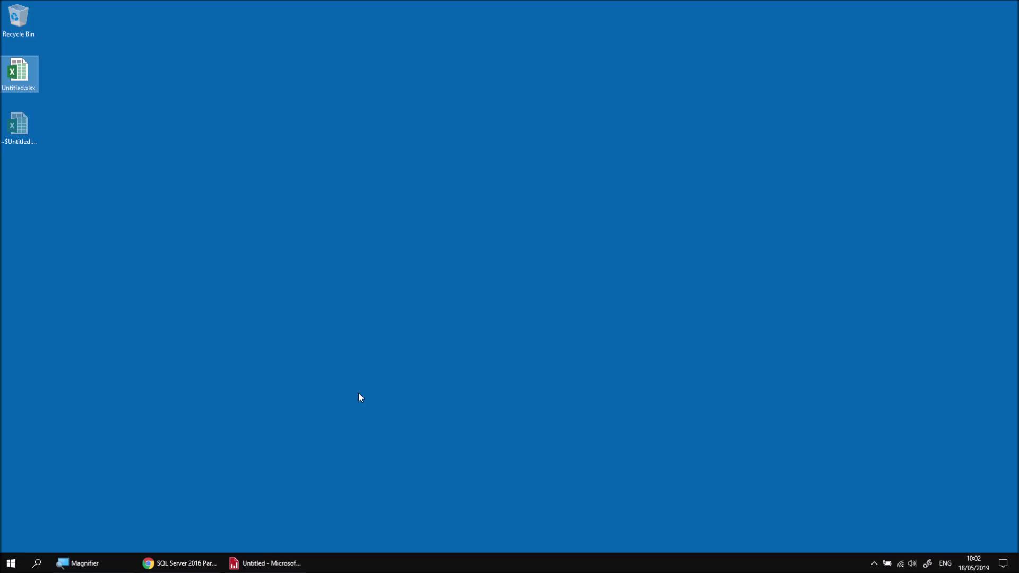
Step: Switch to Report Builder, return to the report design and set the GenreID row group's PageName to the expression =Fields!Genre.Value
left_click(260, 563)
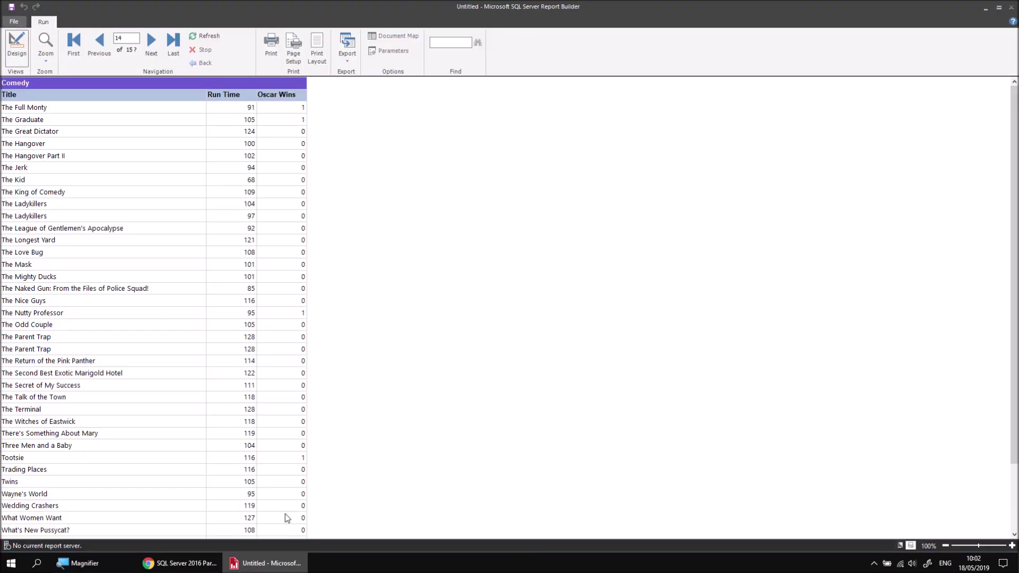
left_click(16, 53)
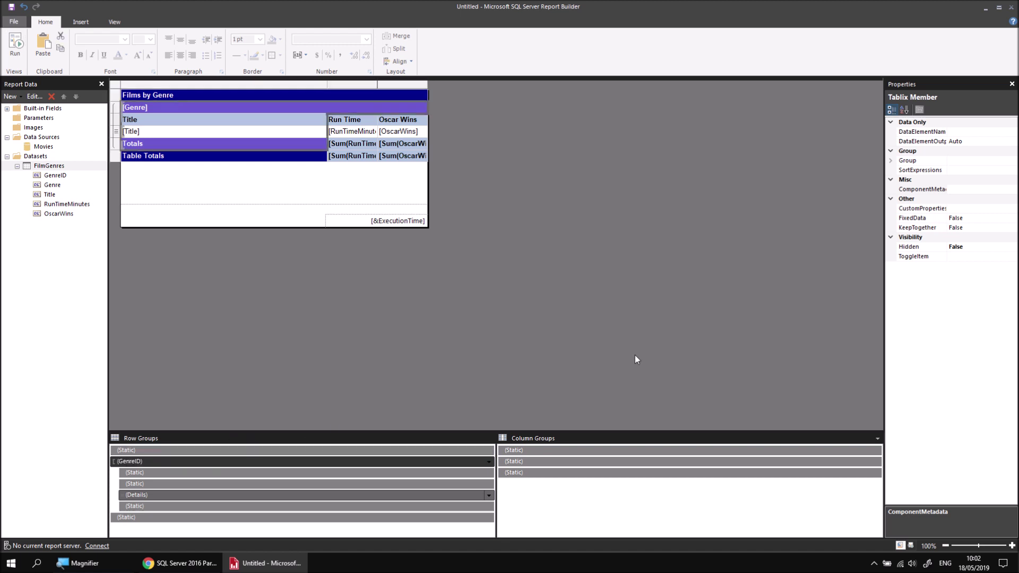
left_click(892, 161)
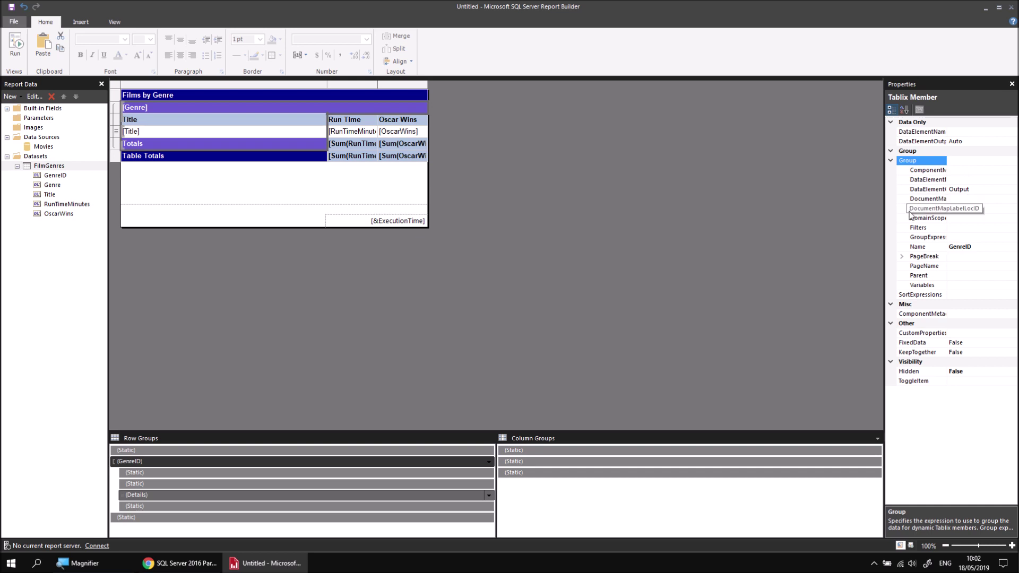
left_click(936, 267)
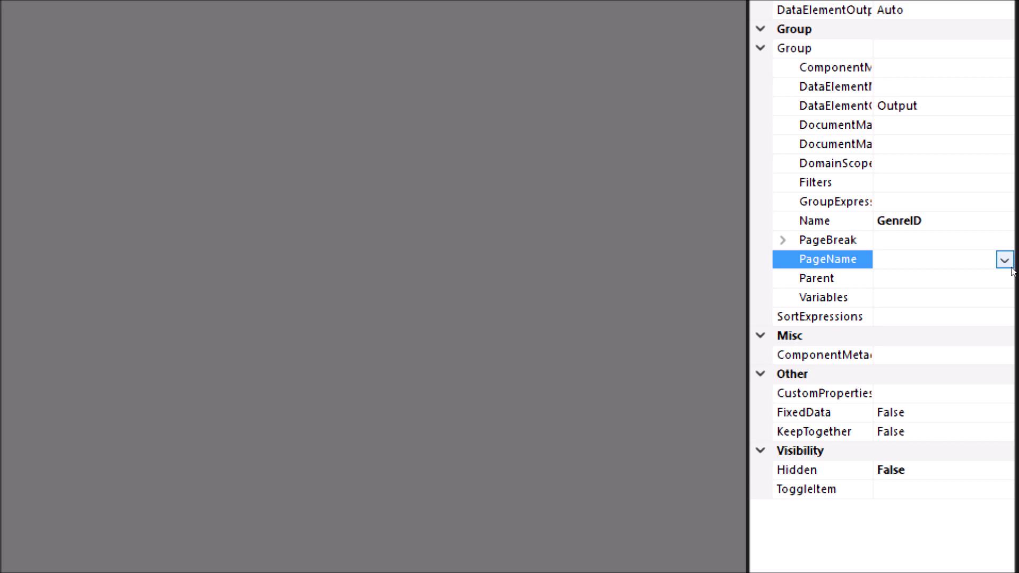
left_click(1010, 266)
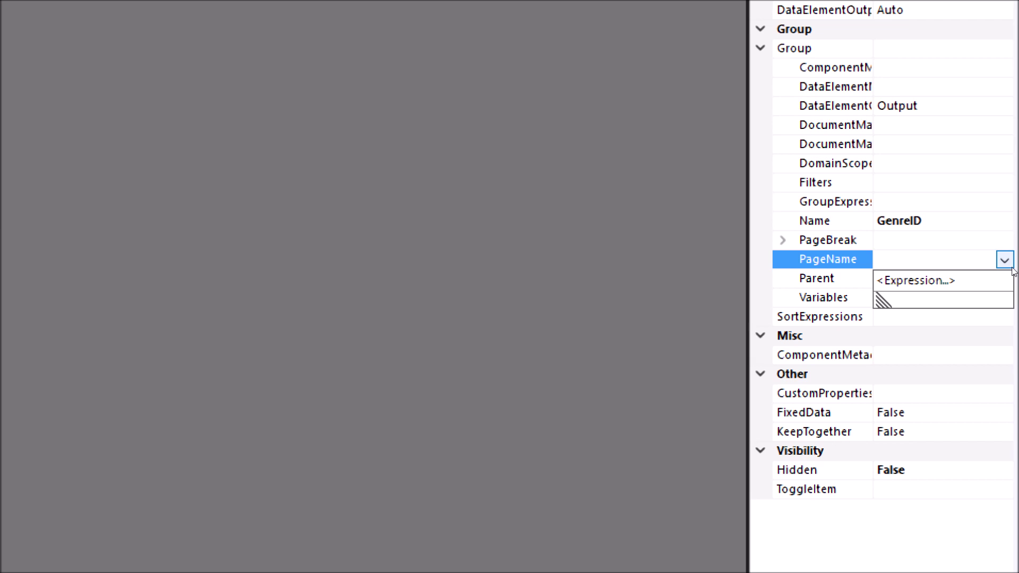
key("super+minus")
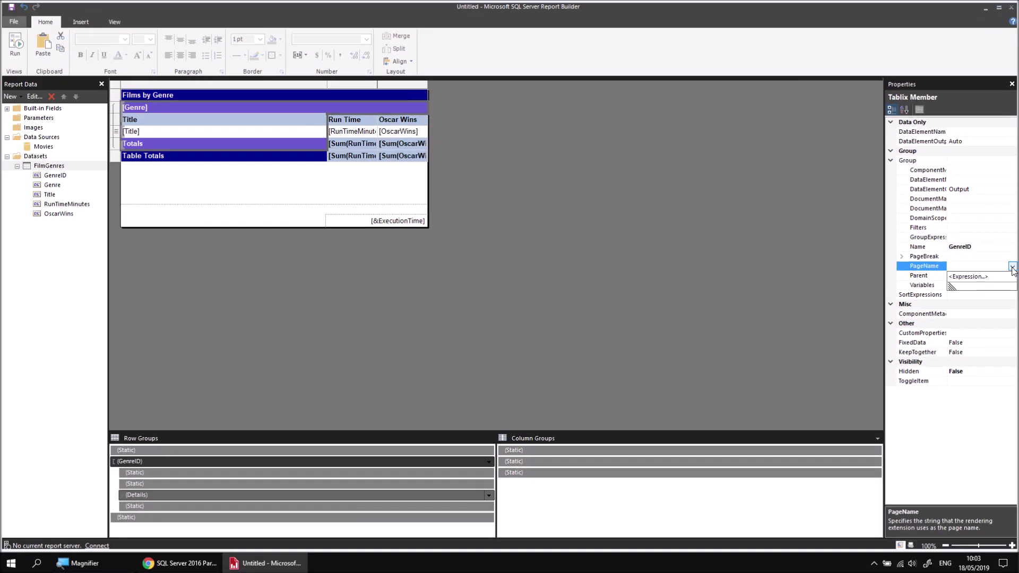
left_click(969, 277)
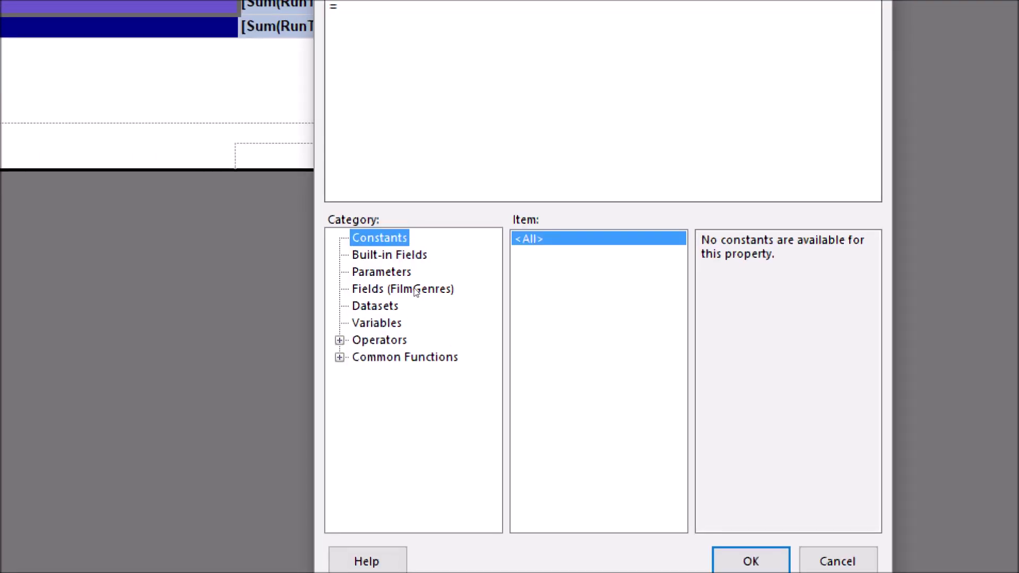
left_click(416, 292)
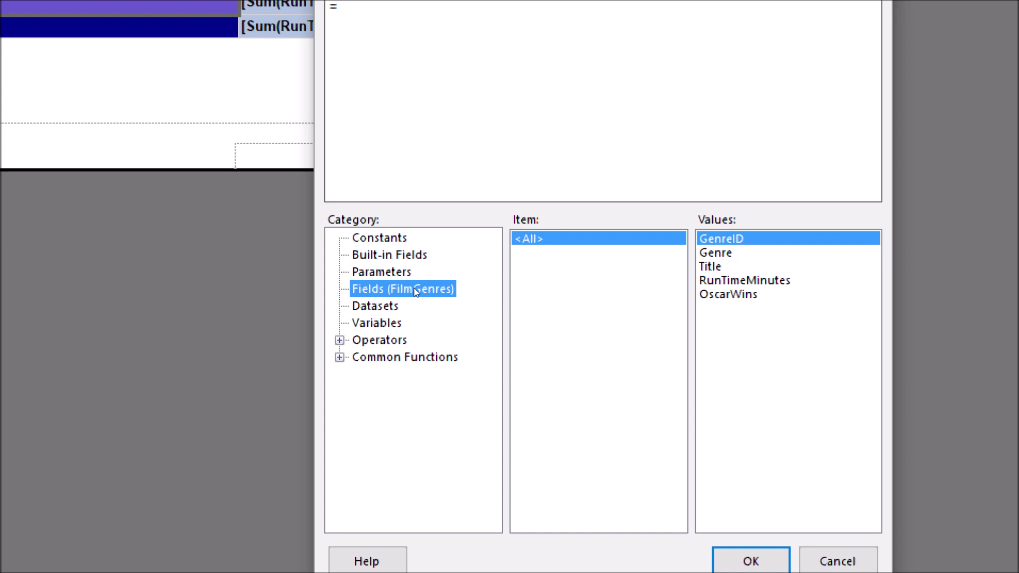
key("Tab")
key("Tab")
key("Down")
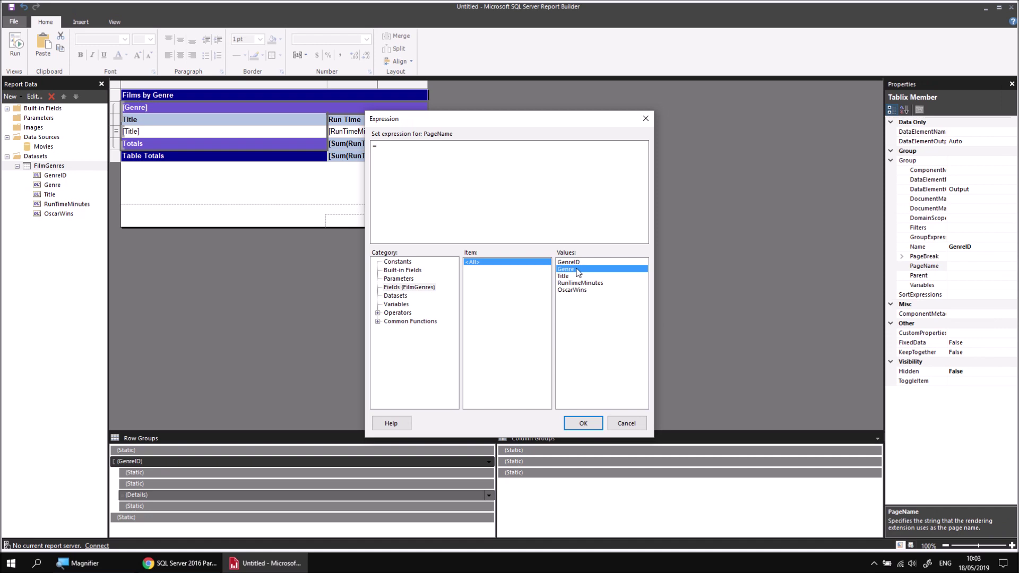
double_click(578, 272)
left_click(574, 420)
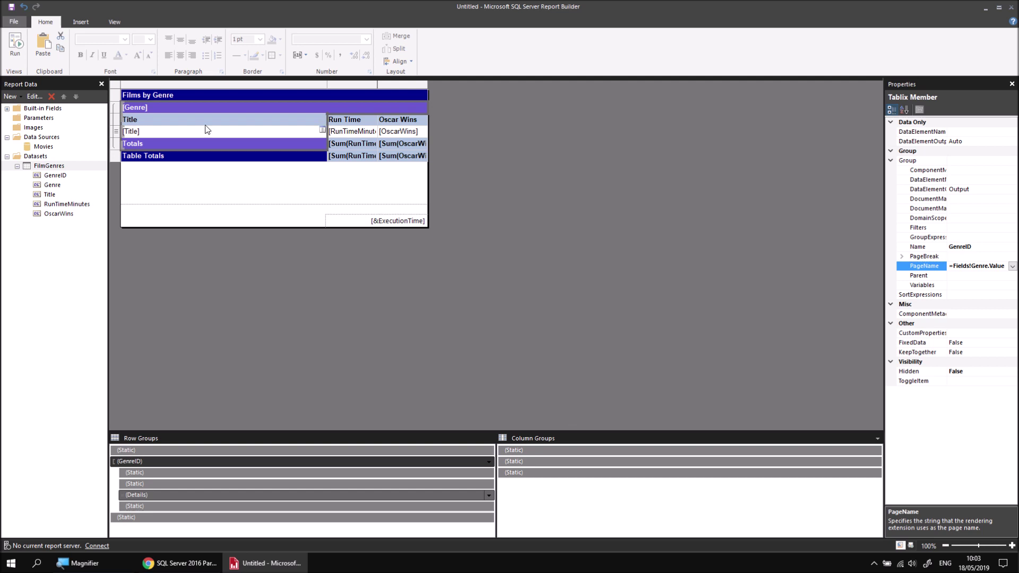
Step: Run the report and export it to Excel, replacing the existing Untitled.xlsx on the desktop
left_click(15, 49)
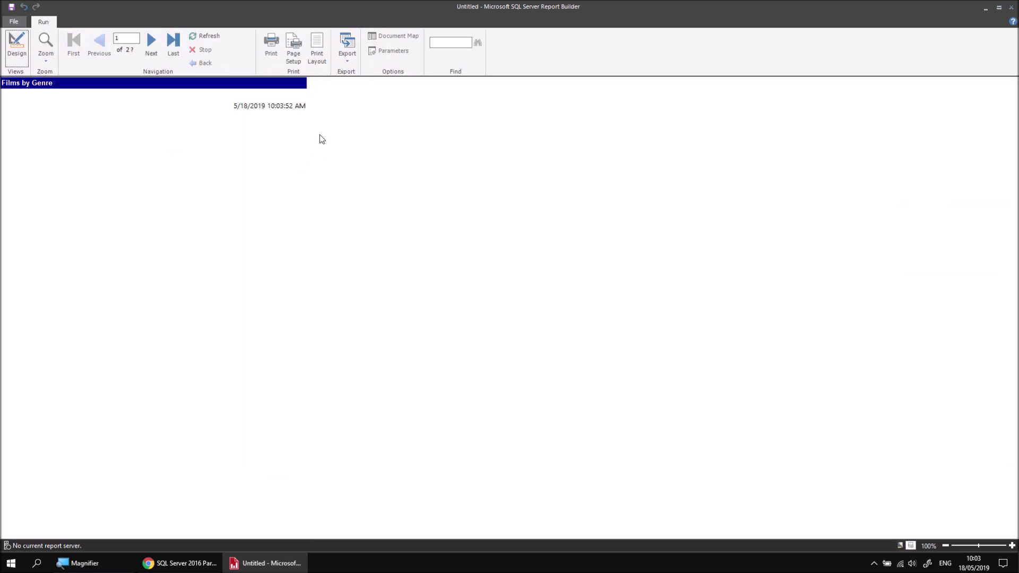
left_click(346, 59)
left_click(361, 85)
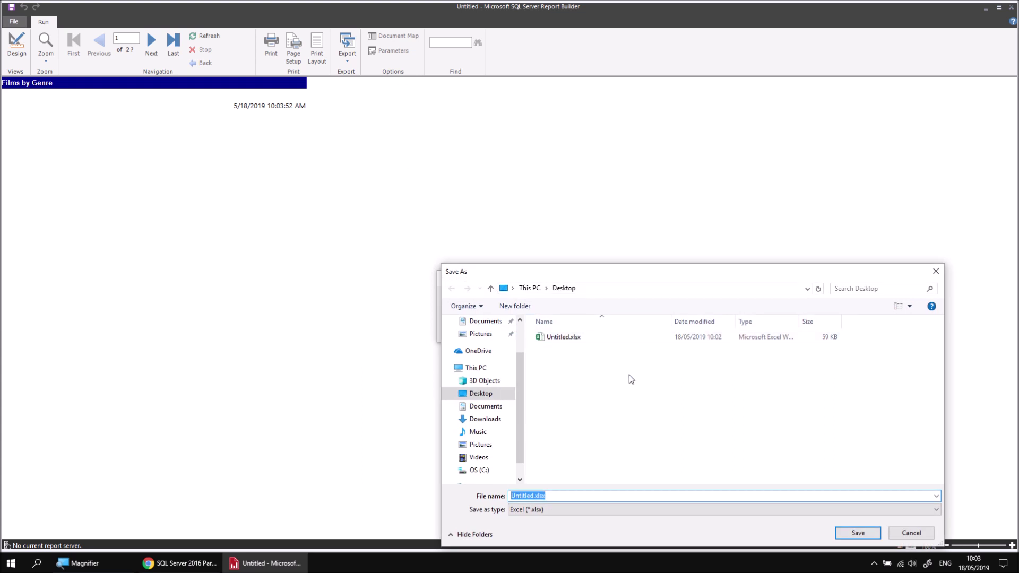
left_click(857, 534)
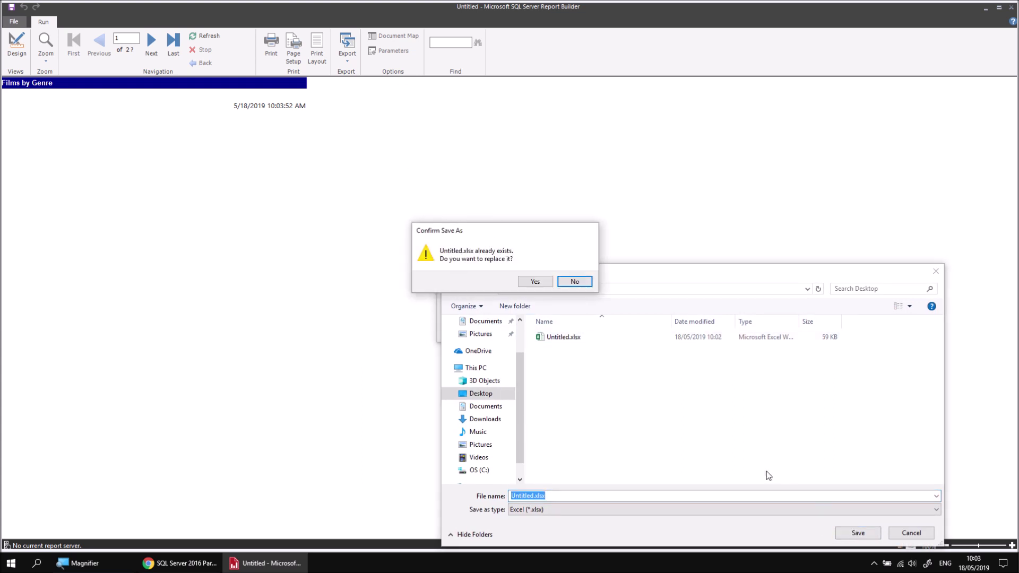
left_click(536, 282)
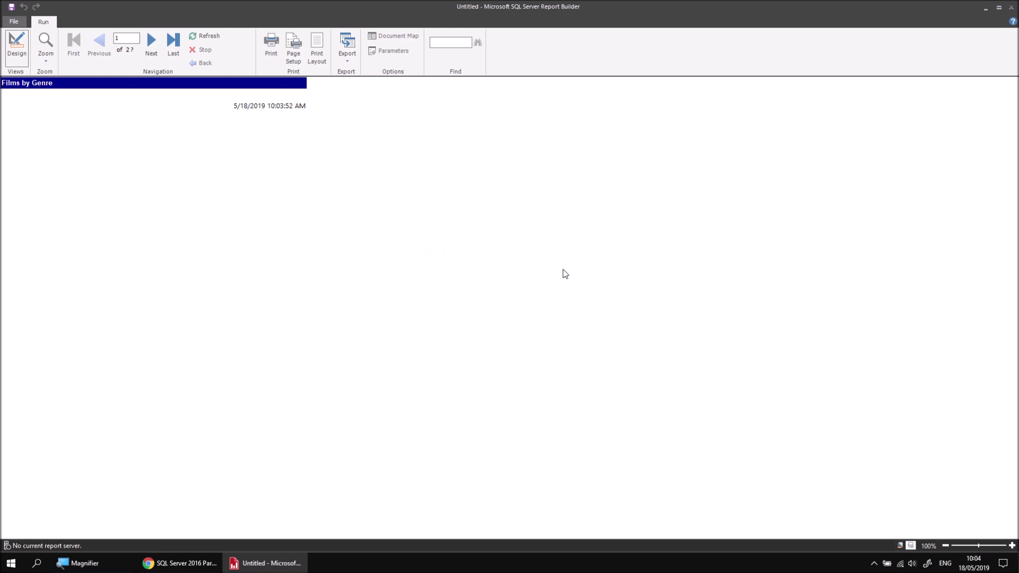
Step: Open Untitled.xlsx from the desktop in Excel and examine the Action, Adventure, Animation and Biography worksheets
key("super+d")
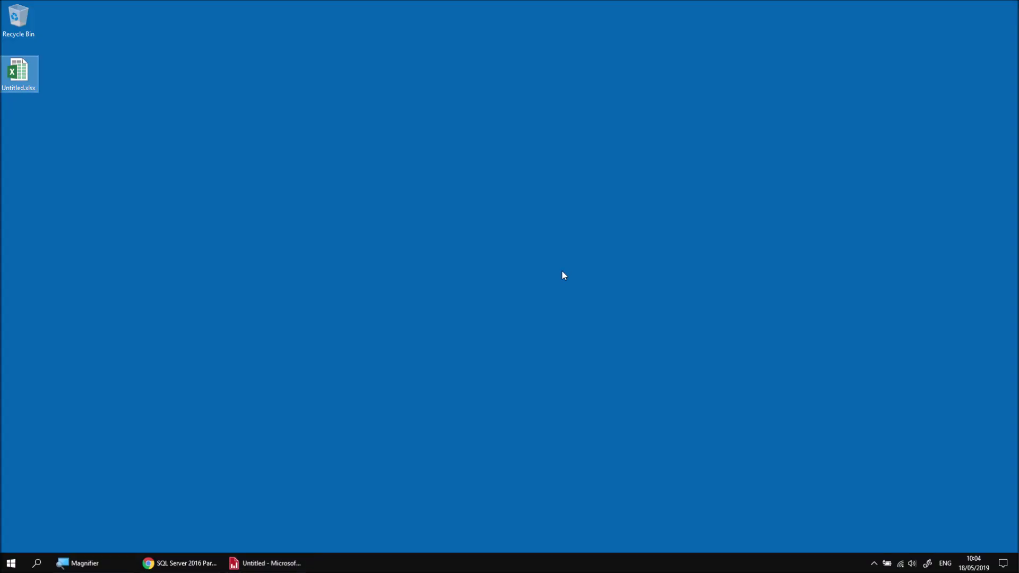
double_click(16, 72)
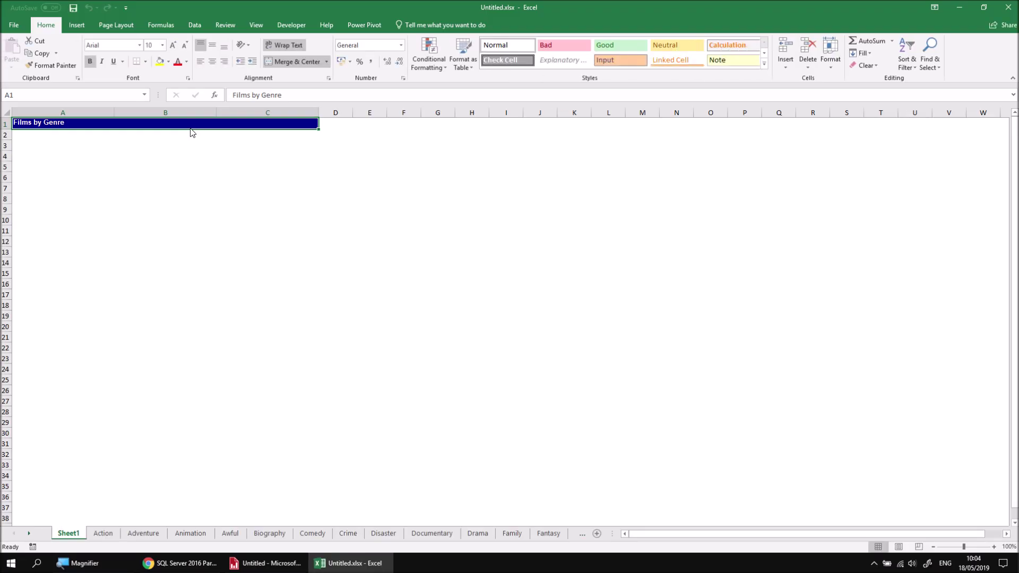
left_click(103, 533)
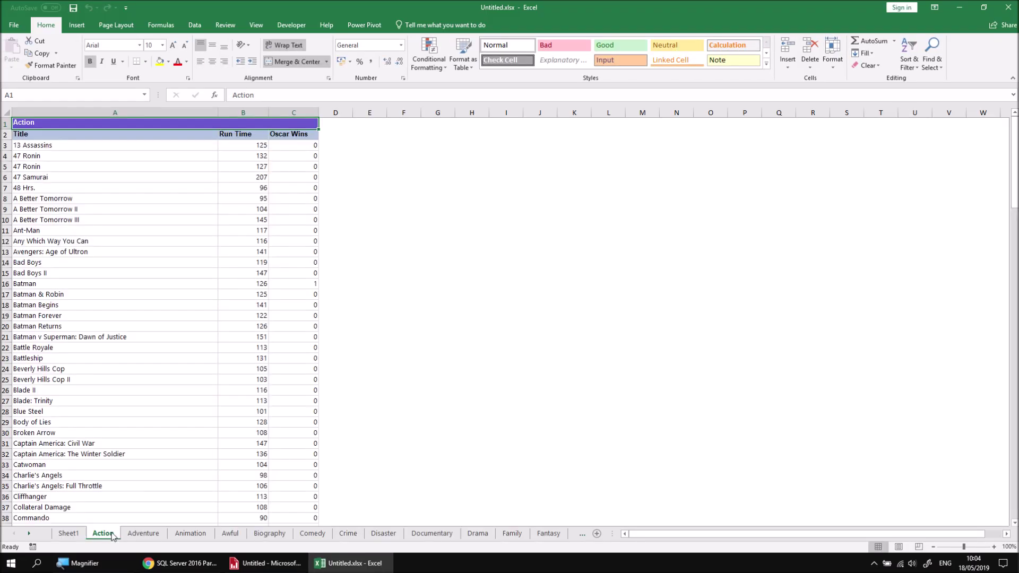
left_click(144, 534)
left_click(189, 534)
left_click(270, 533)
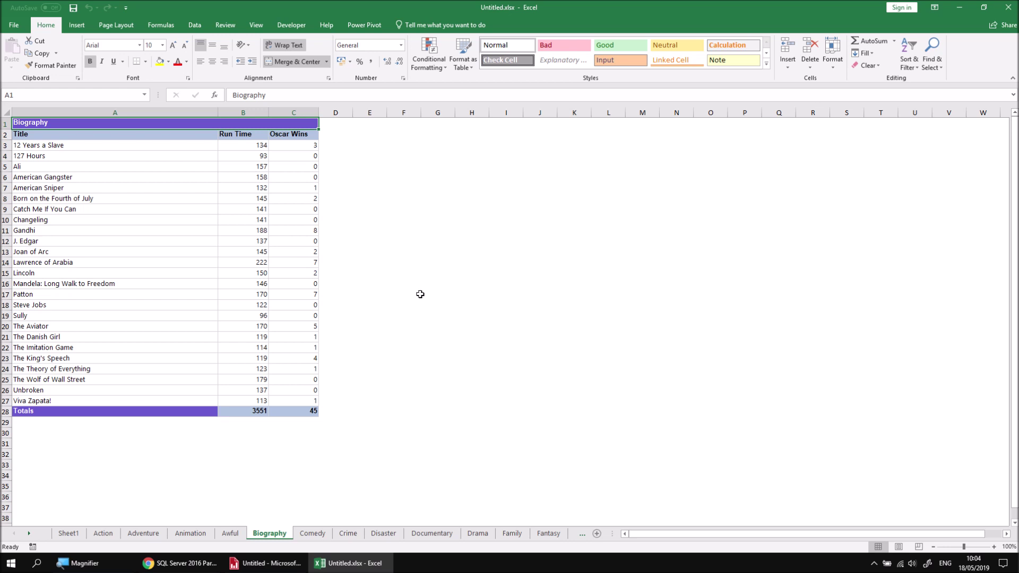
Step: Switch back to Report Builder and view page 2 of the running report
left_click(285, 562)
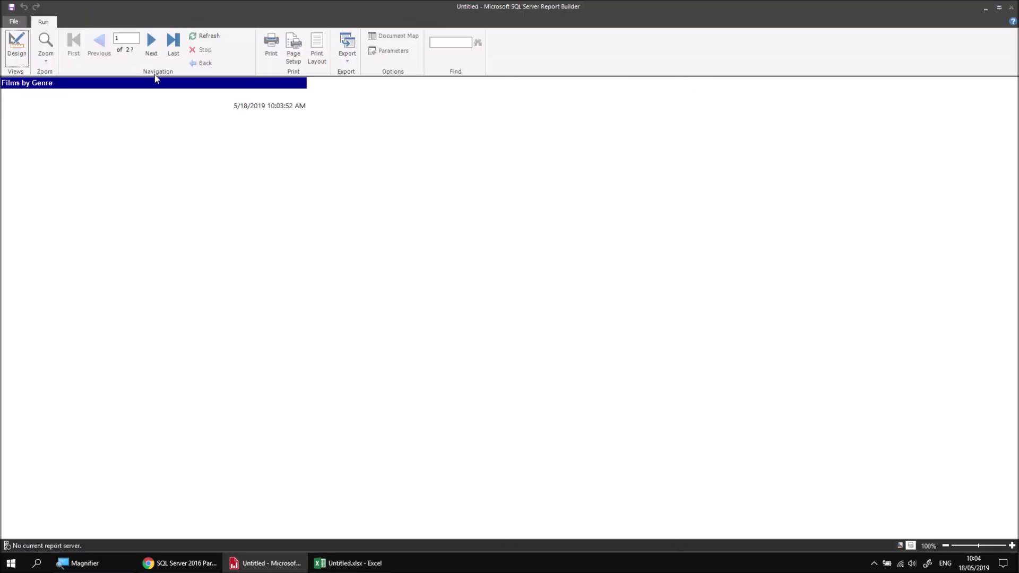
left_click(152, 48)
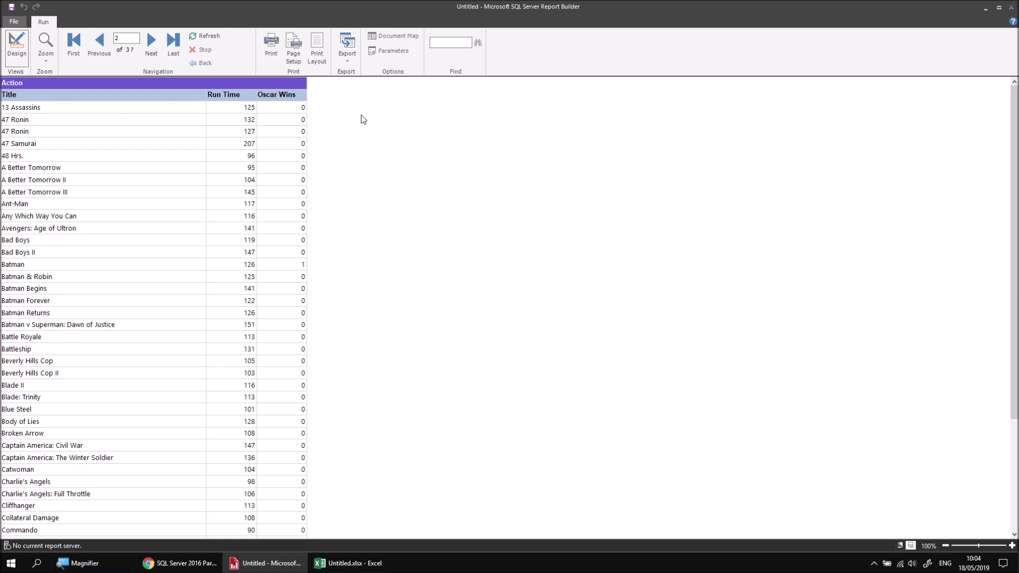